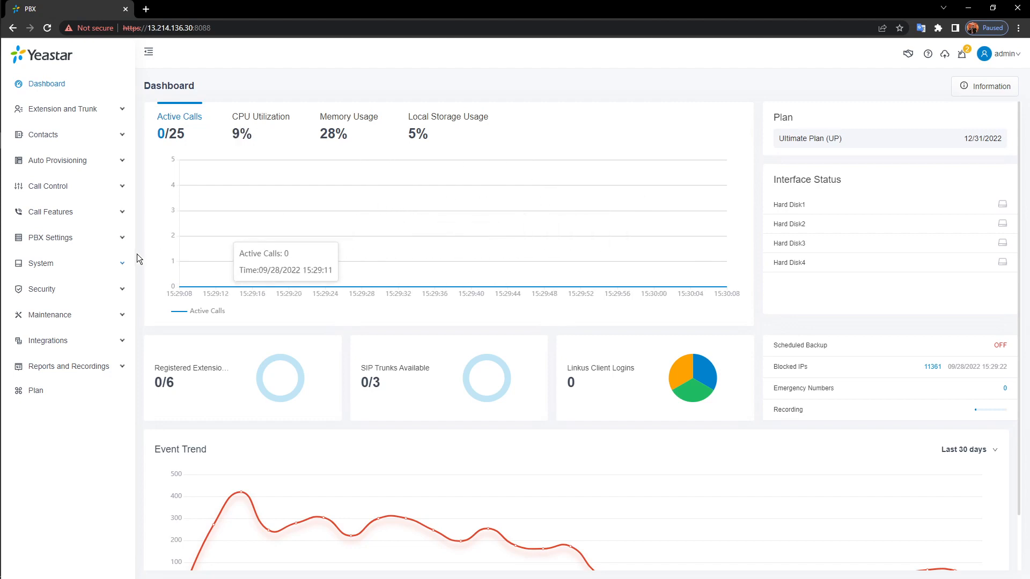
Open the Voicemail Settings under the call features.
left_click(86, 246)
left_click(84, 242)
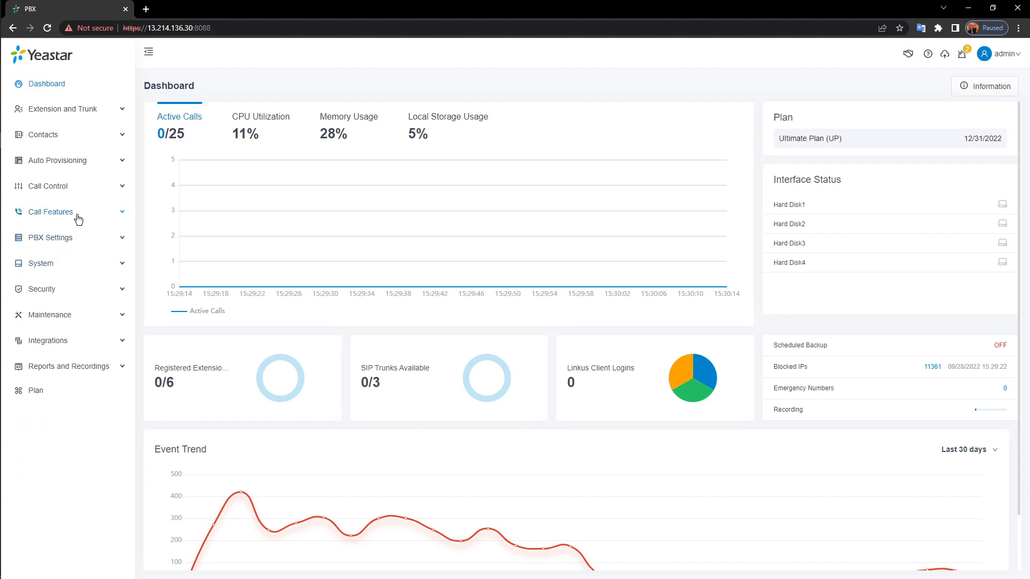
left_click(79, 217)
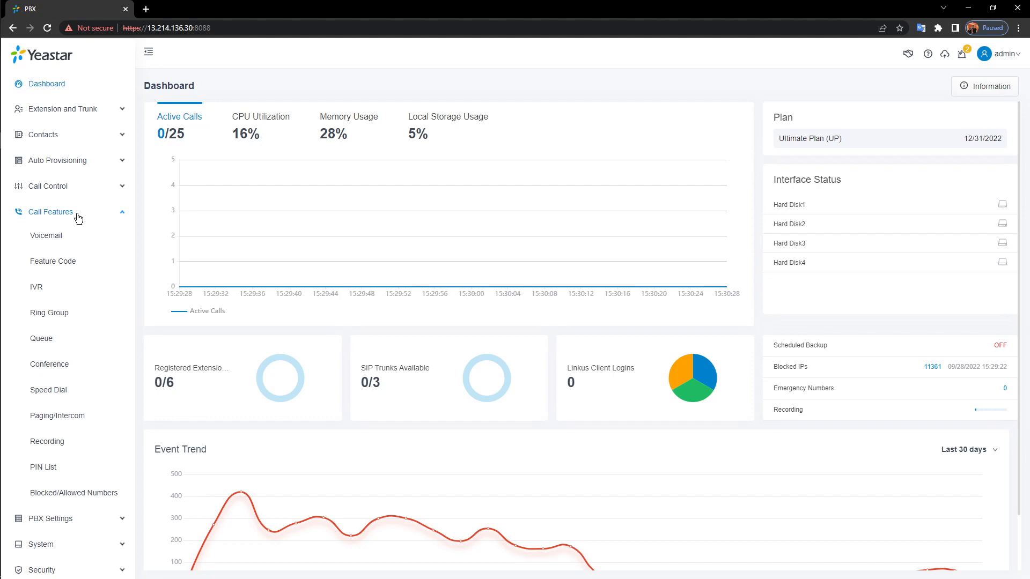
left_click(43, 237)
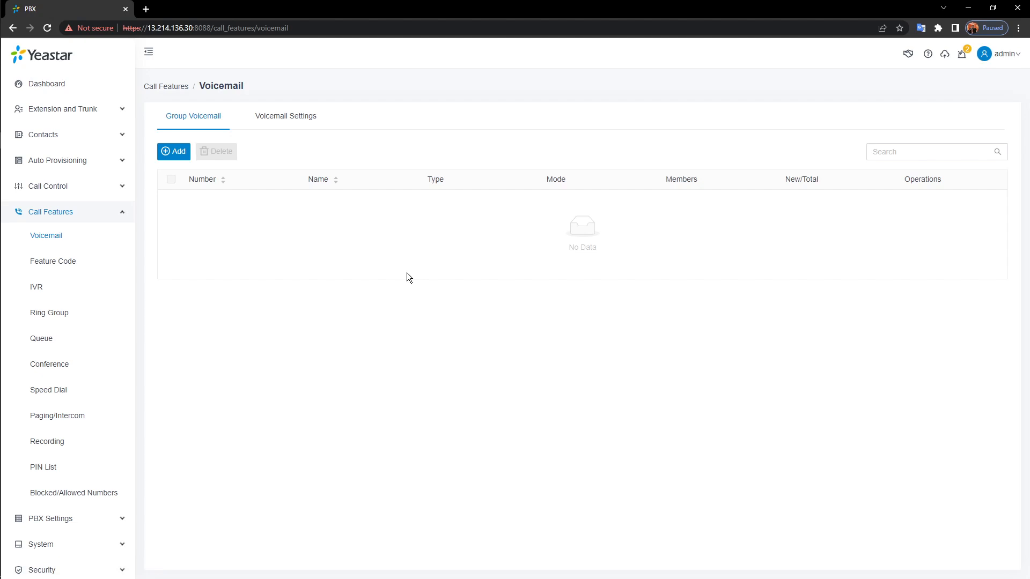
left_click_drag(273, 118, 279, 118)
left_click(342, 120)
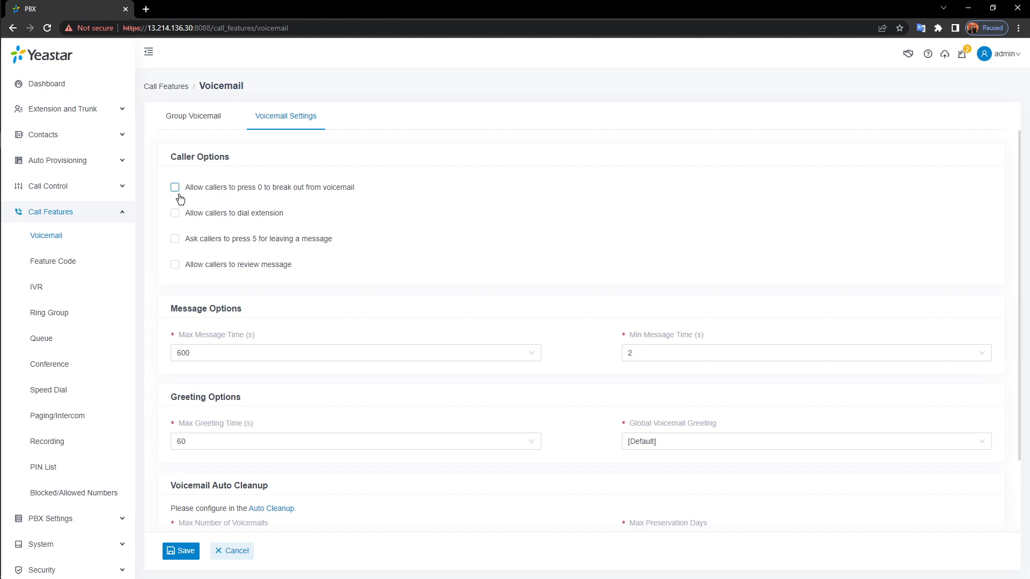
Try the caller options for dialing an extension, pressing 5 to leave a message and reviewing messages, and leave them disabled.
left_click(175, 213)
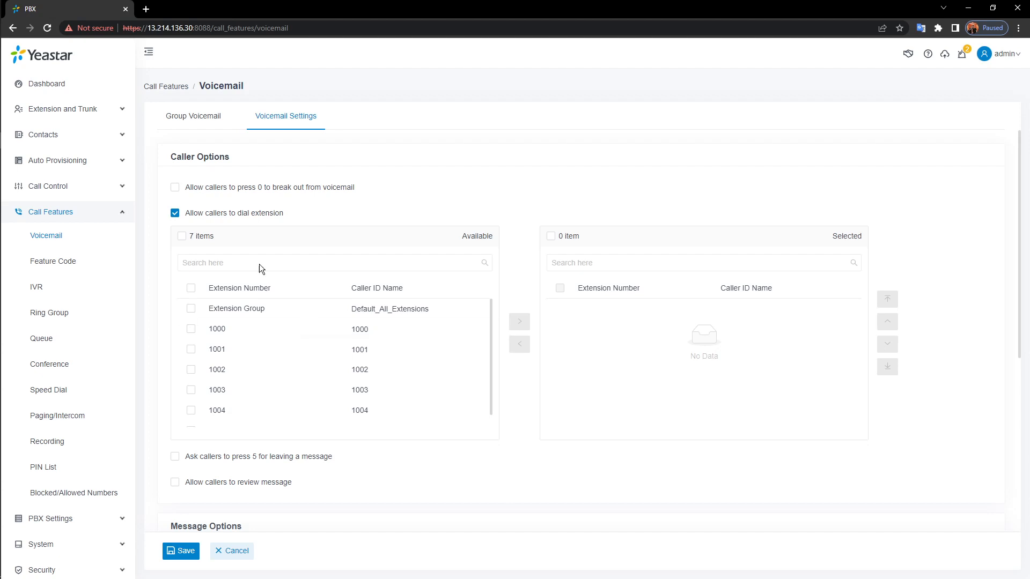
left_click(175, 213)
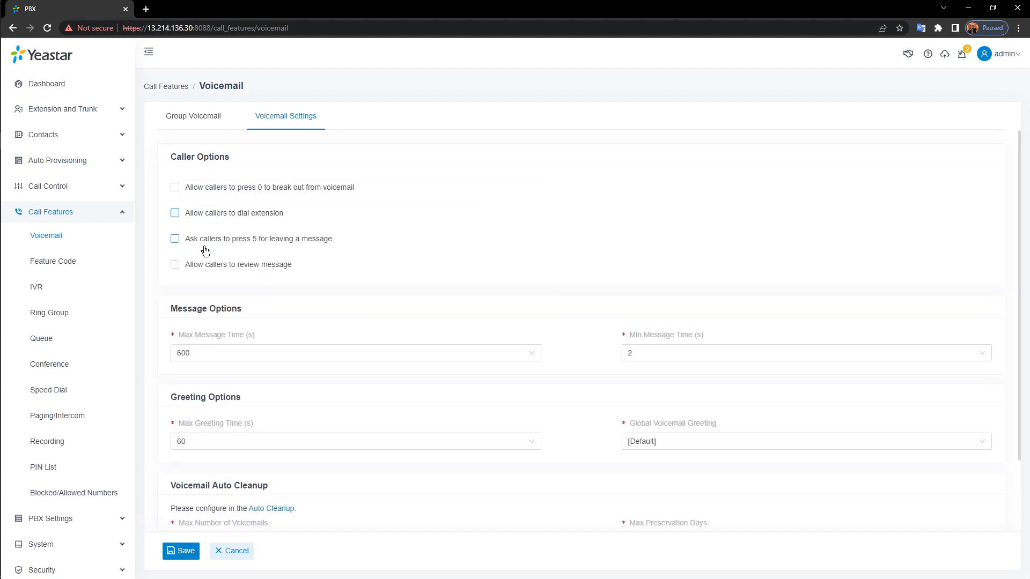
left_click(176, 239)
left_click(201, 244)
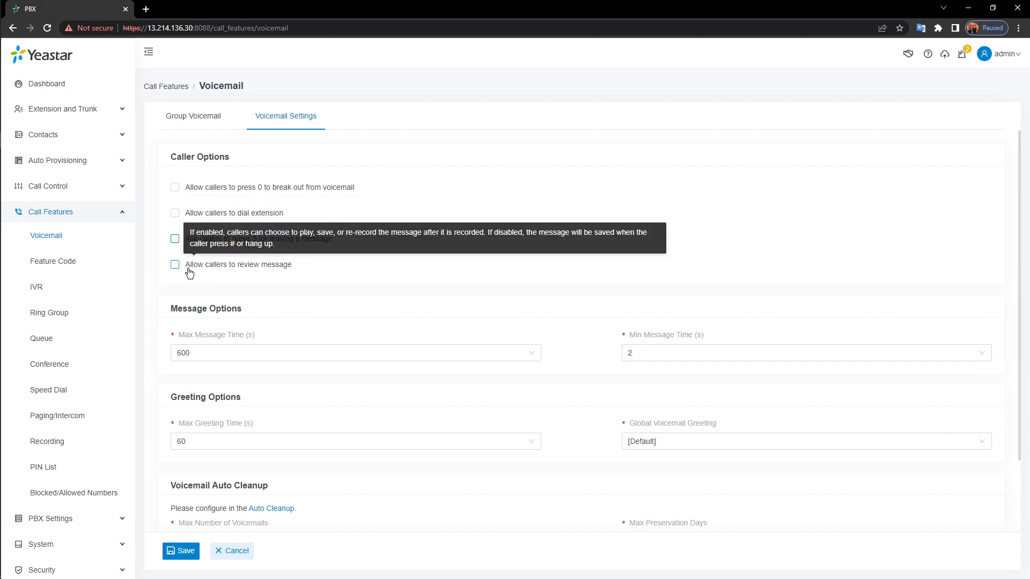
left_click(190, 272)
left_click(190, 270)
Examine the message and greeting options, including the choices for the global voicemail greeting.
scroll(387, 282, "down", 2)
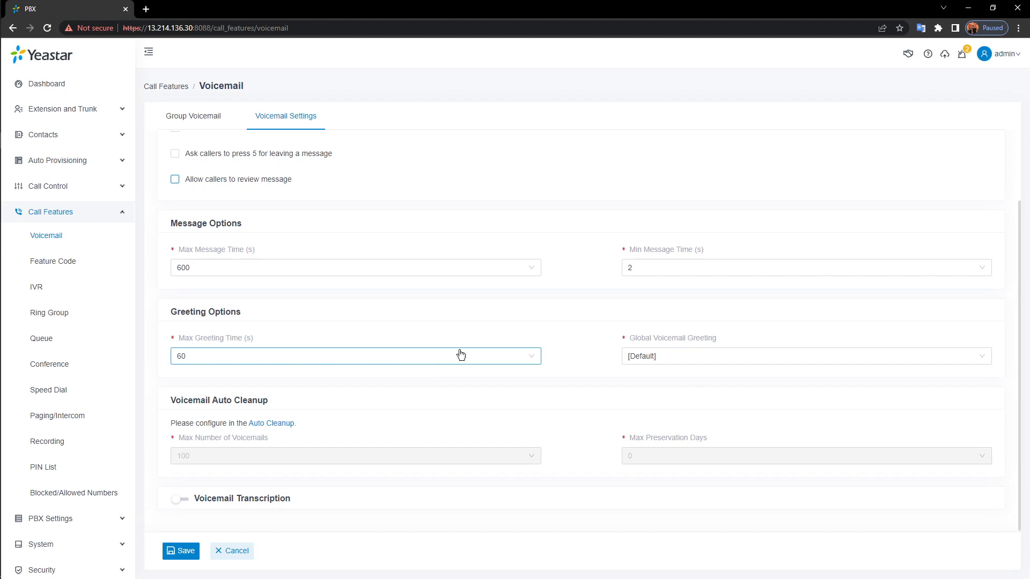
left_click(775, 360)
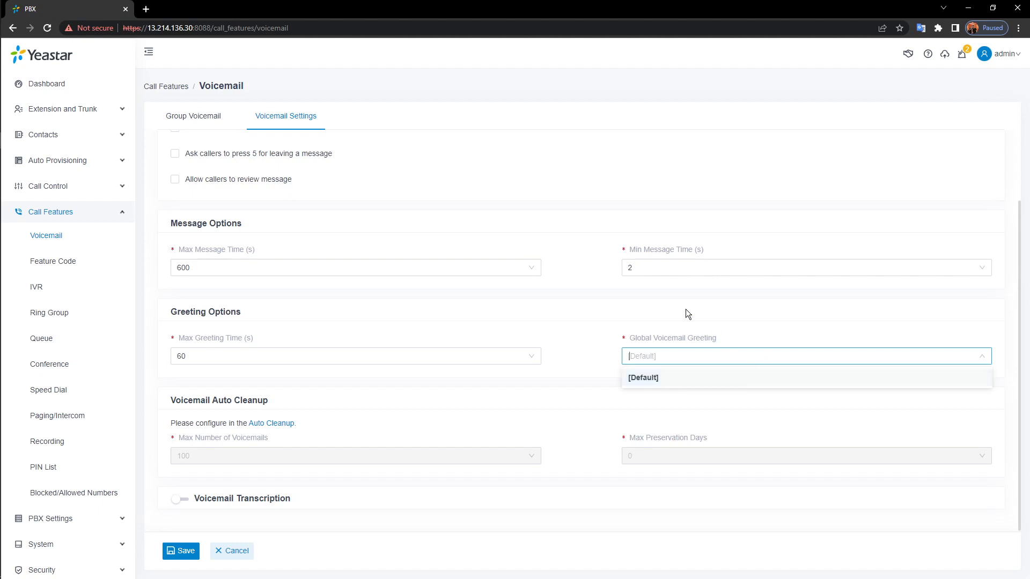
left_click(603, 351)
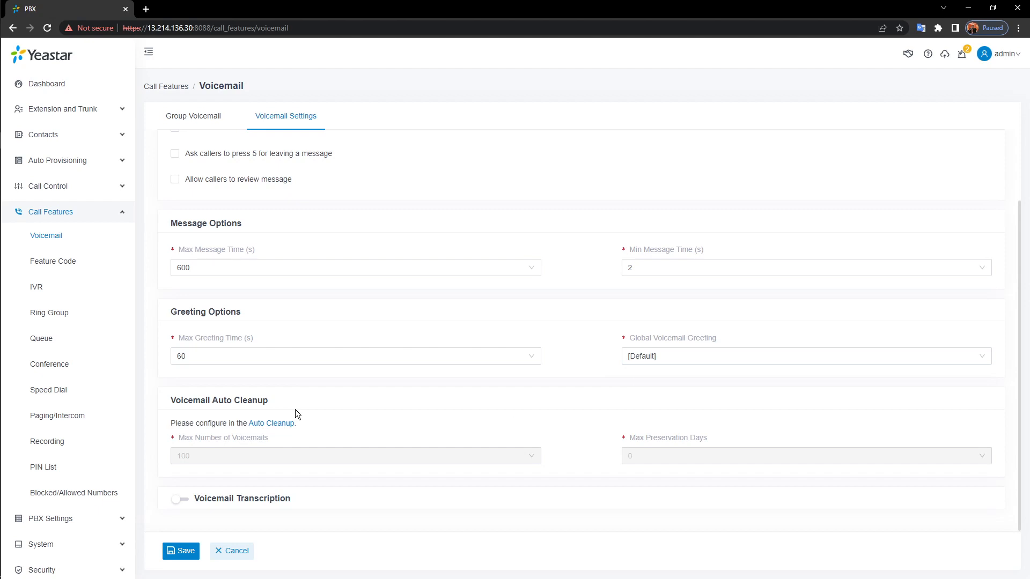
Open the linked Auto Cleanup settings and examine the choices for the maximum number of voicemails.
left_click(290, 428)
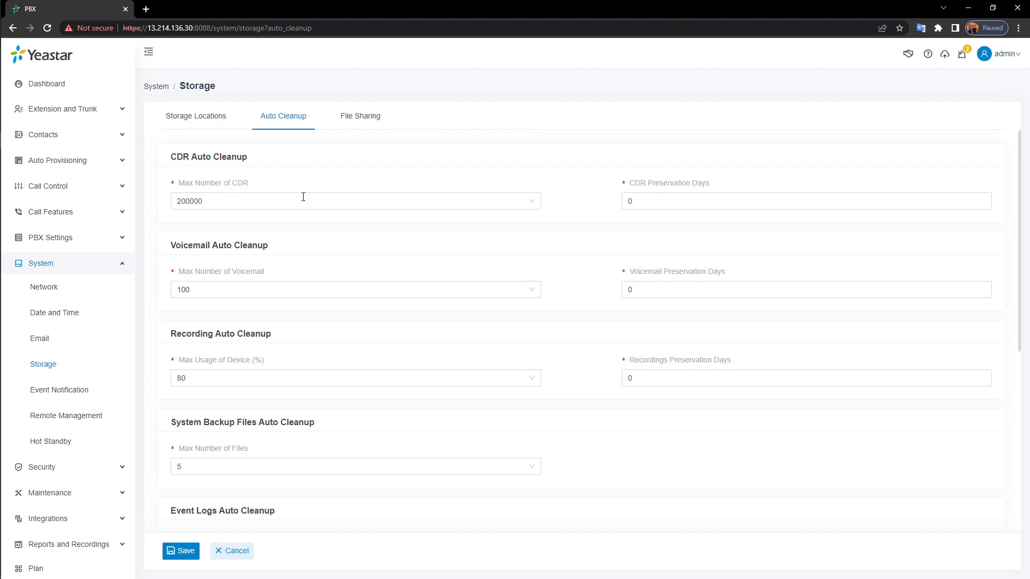
scroll(378, 239, "down", 1)
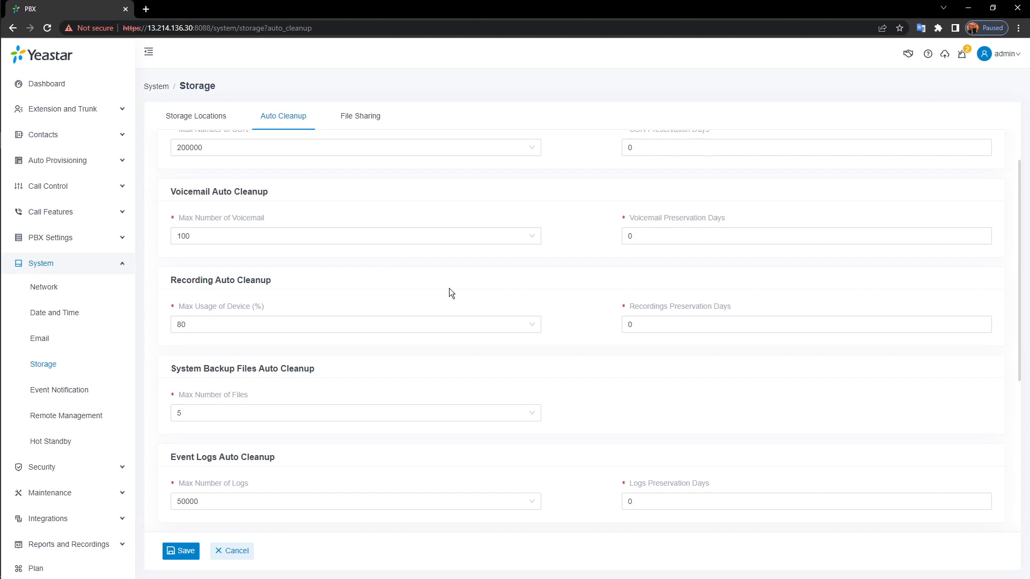
left_click(292, 235)
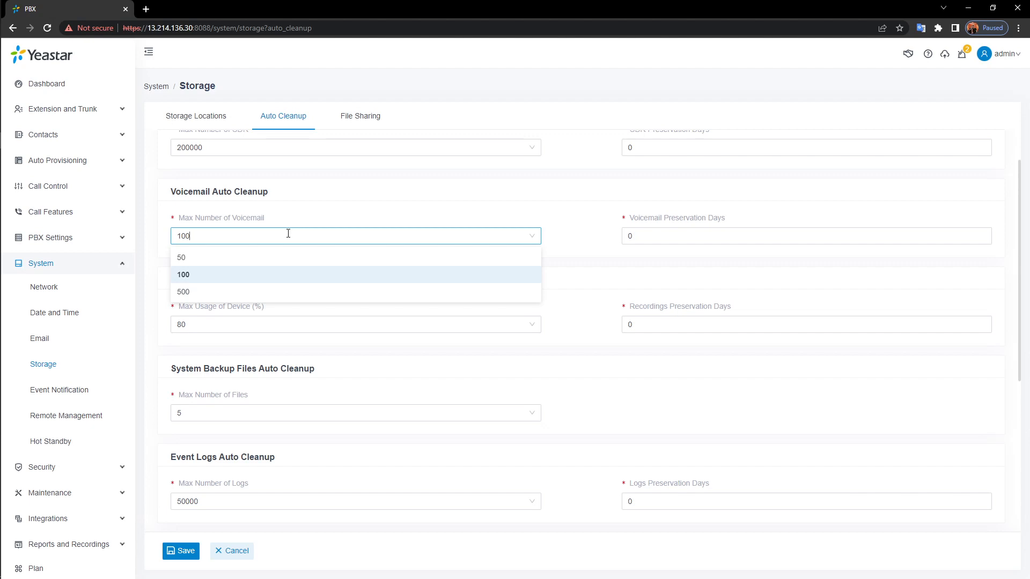
left_click(346, 202)
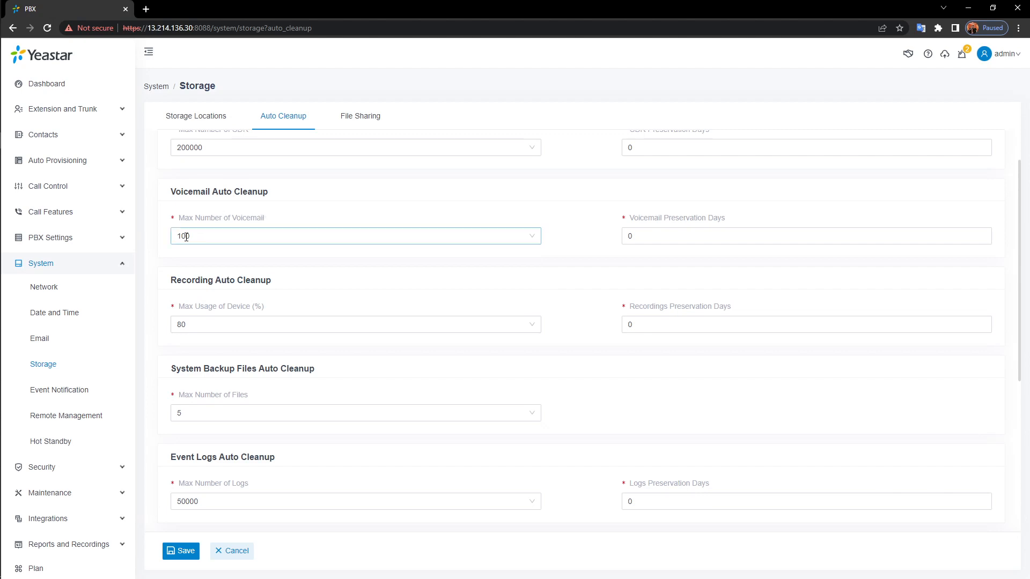
Return to the Voicemail Settings and enable Voicemail Transcription.
left_click(88, 218)
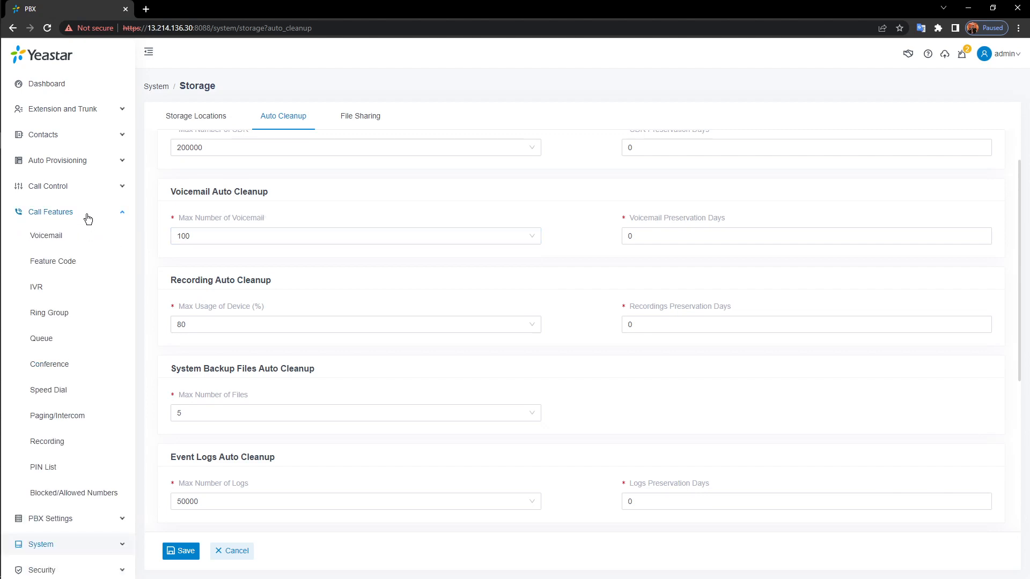
left_click(54, 238)
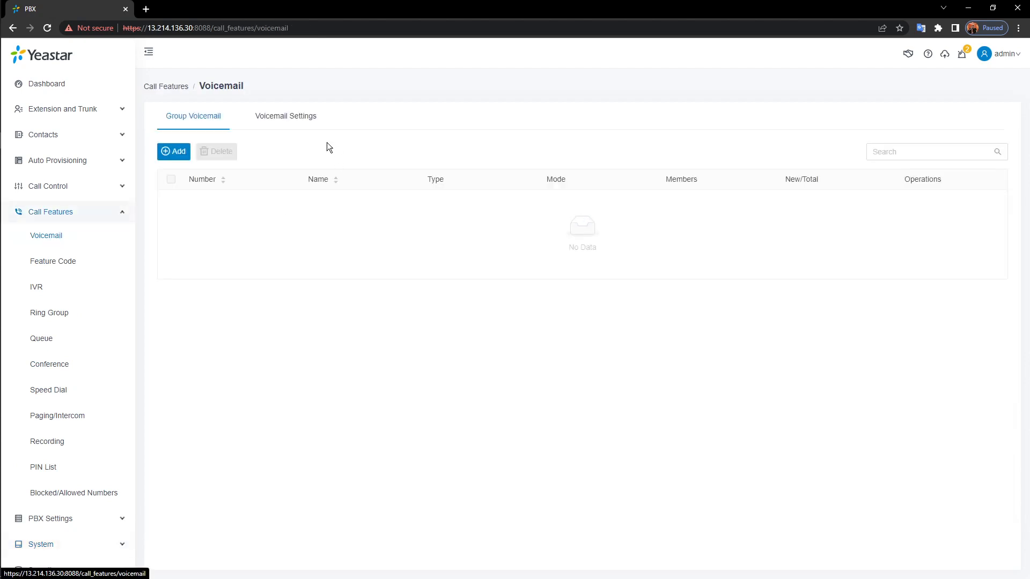
left_click(286, 116)
scroll(555, 252, "down", 2)
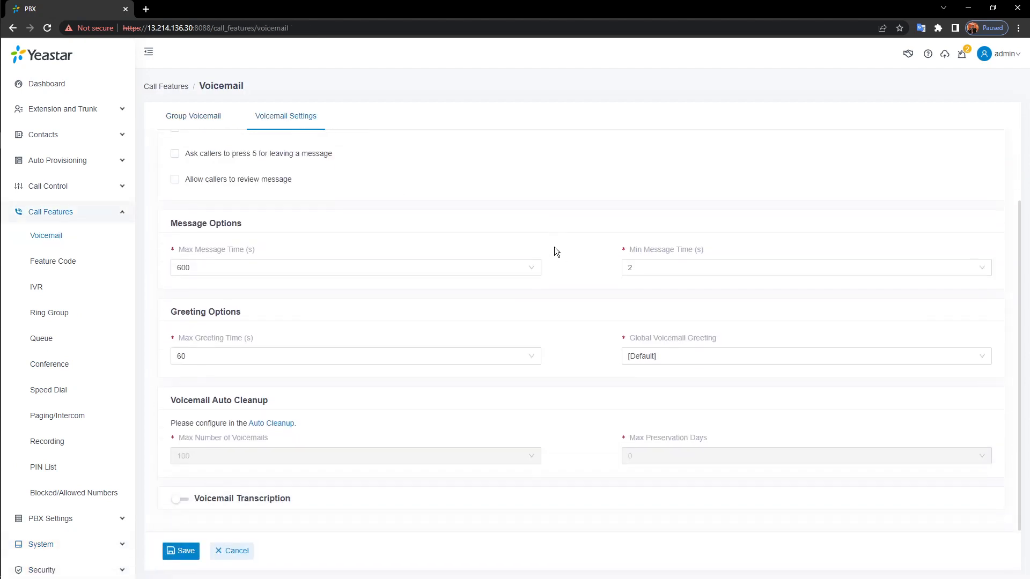
mouse_move(277, 498)
left_click(180, 501)
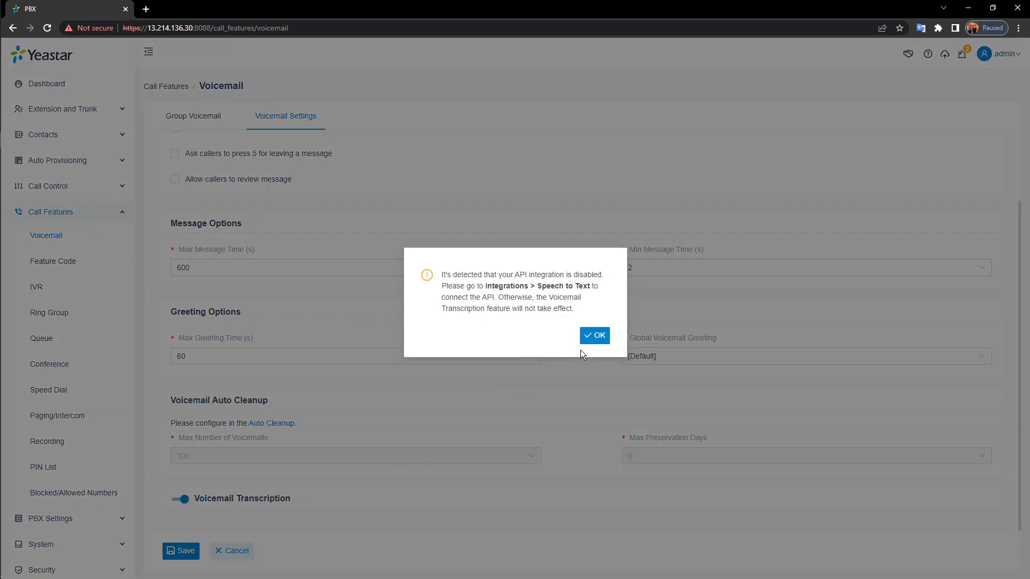
left_click(593, 336)
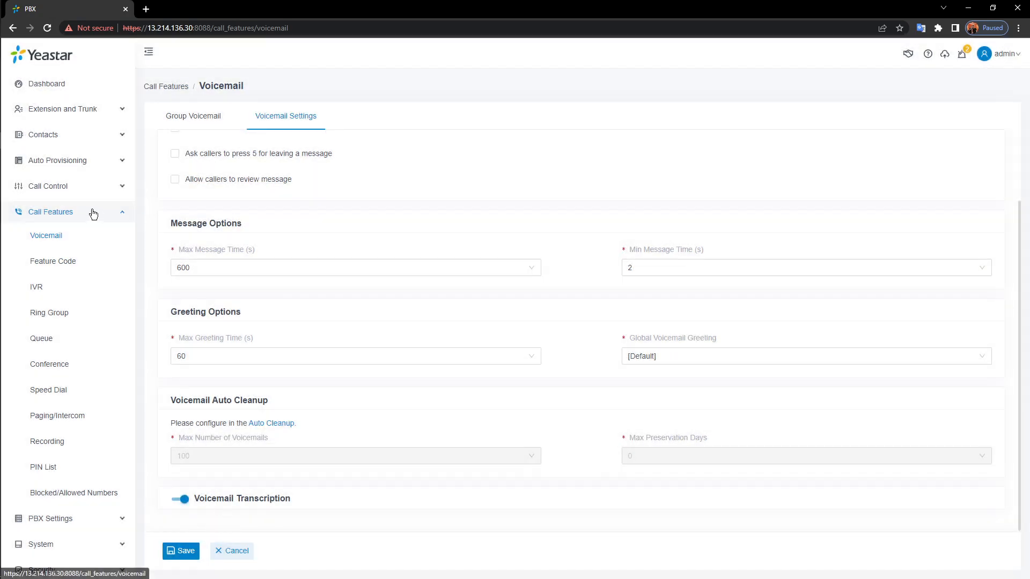
Open the Speech to Text integration and select Google Cloud as its service, leaving the API key empty.
left_click(94, 220)
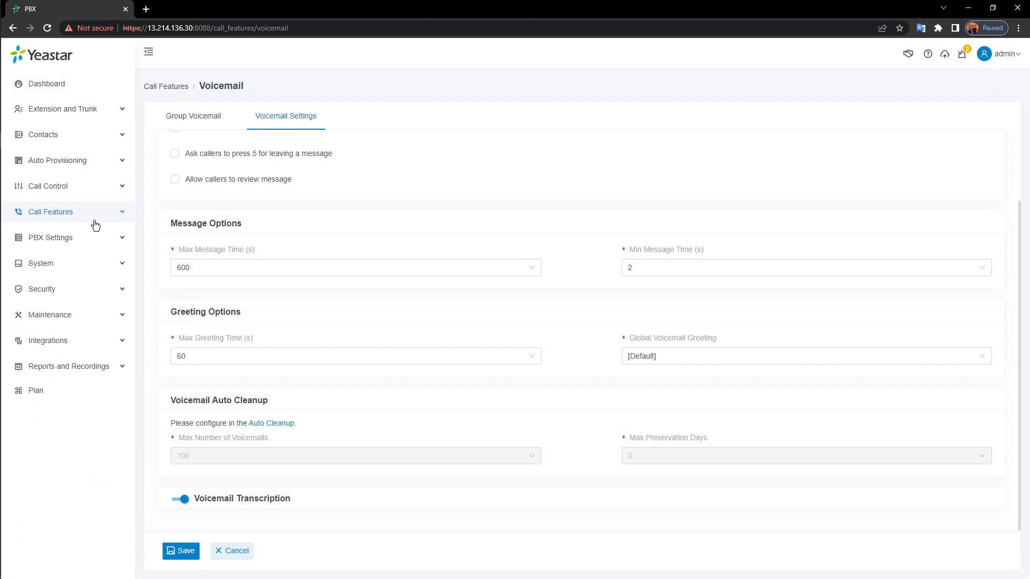
left_click(62, 343)
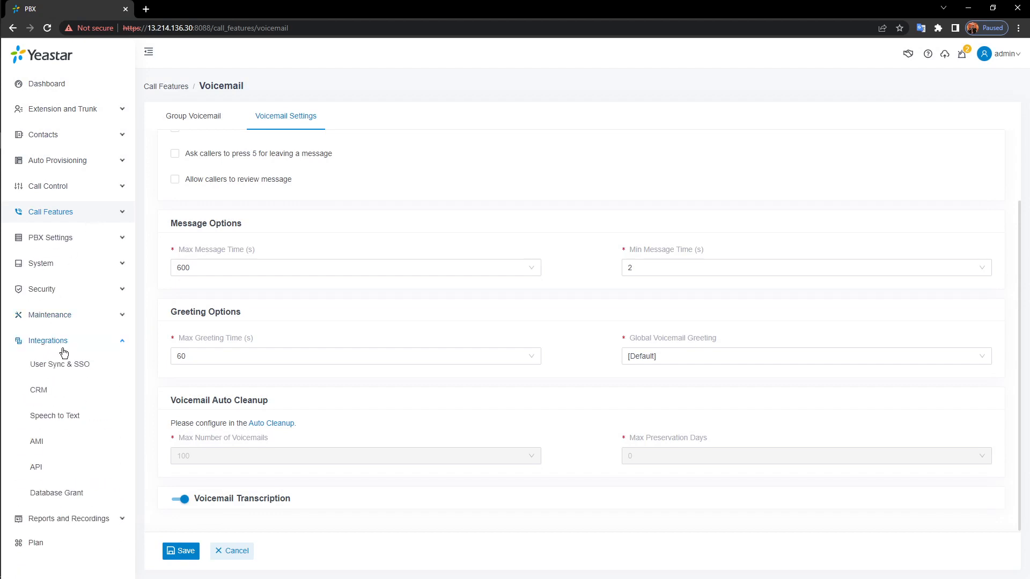
left_click(72, 421)
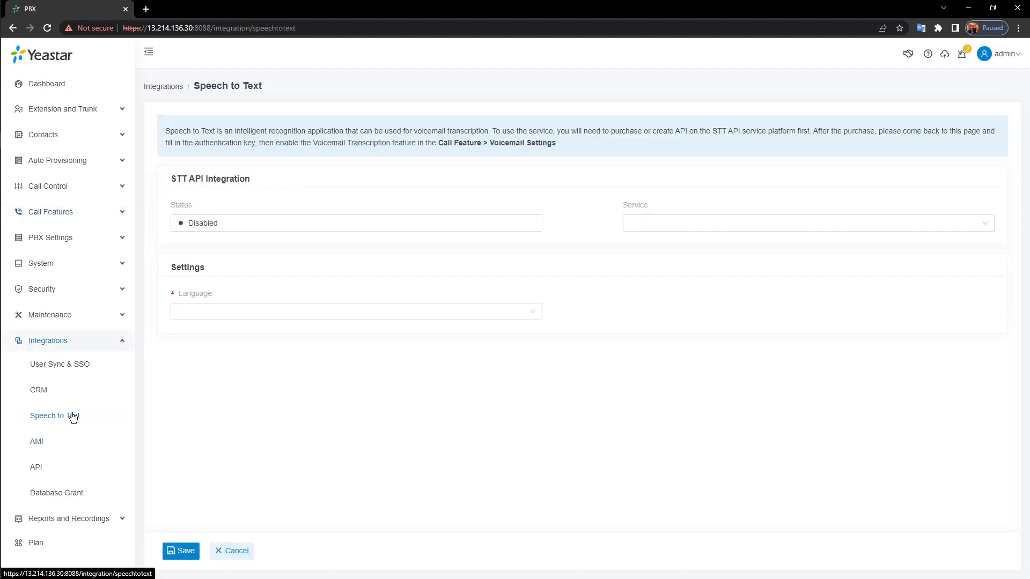
left_click(671, 223)
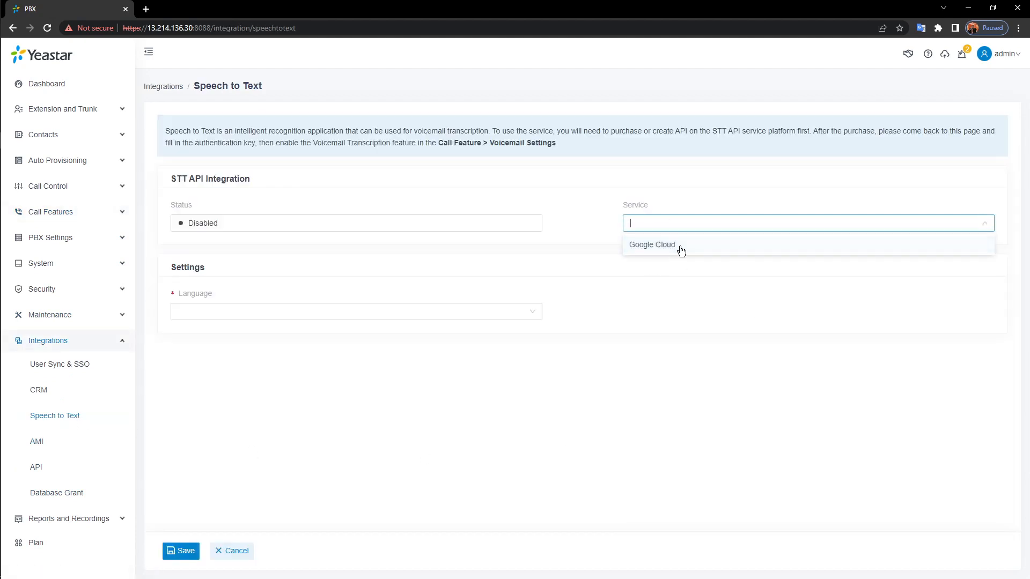
left_click(680, 247)
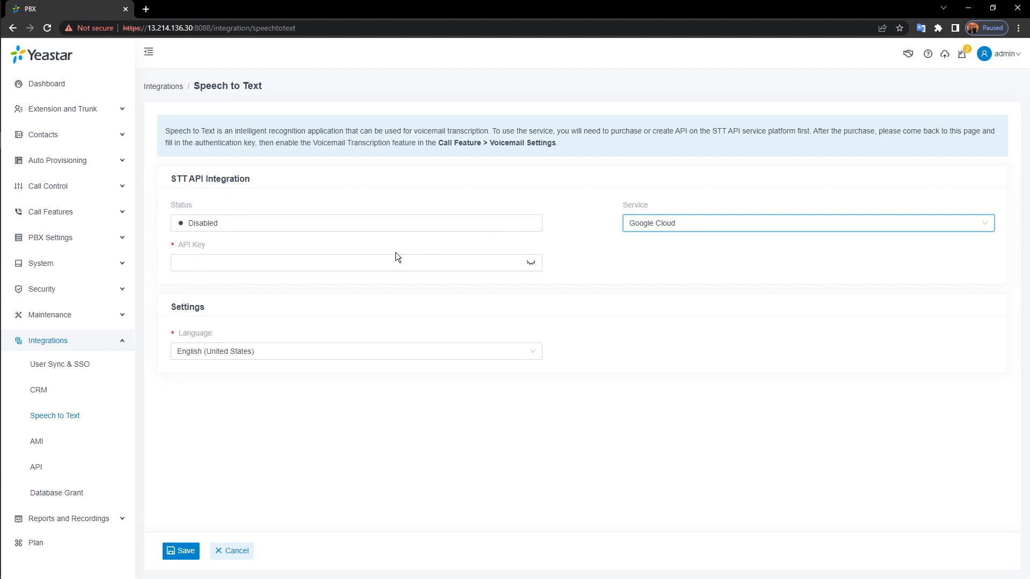
left_click(386, 263)
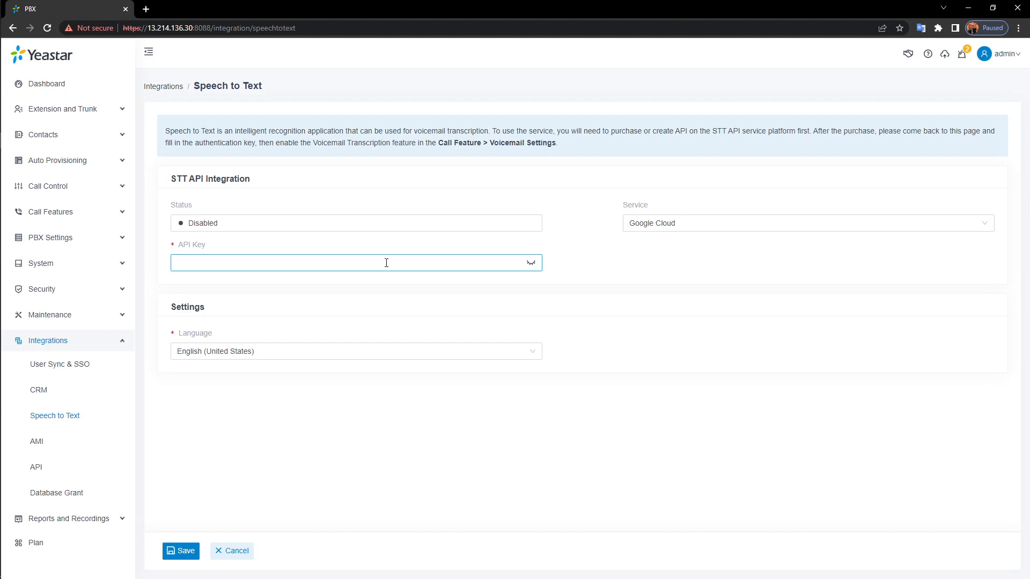
left_click(763, 307)
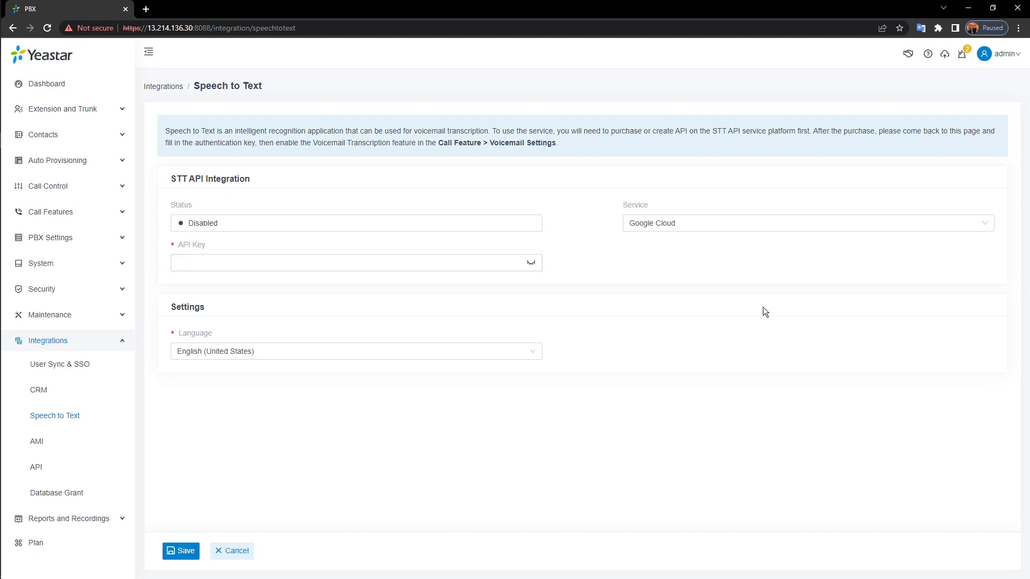
Return to the voicemail call feature and start adding a new group voicemail.
left_click(80, 344)
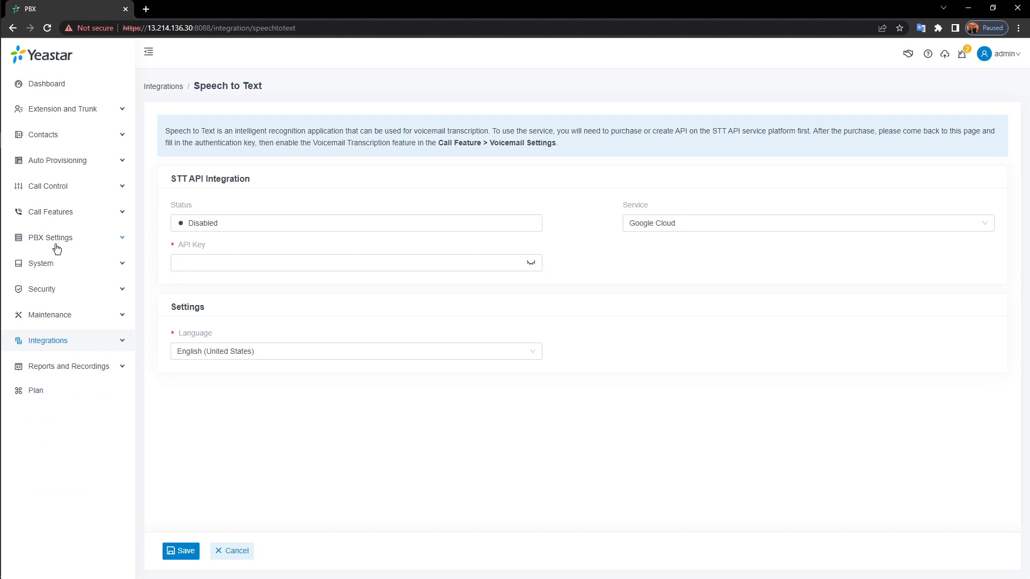
left_click(82, 214)
left_click(59, 237)
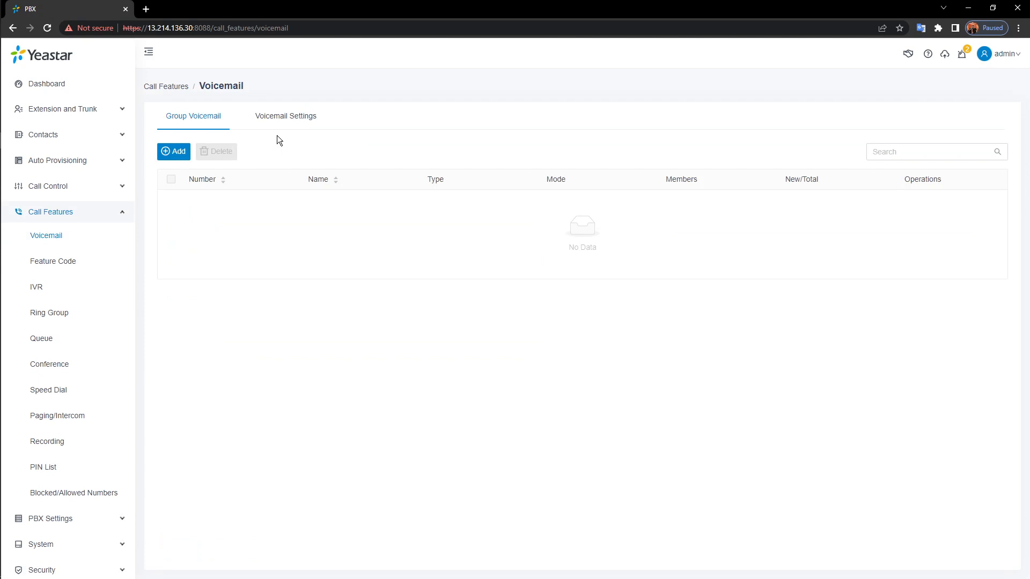
left_click(179, 153)
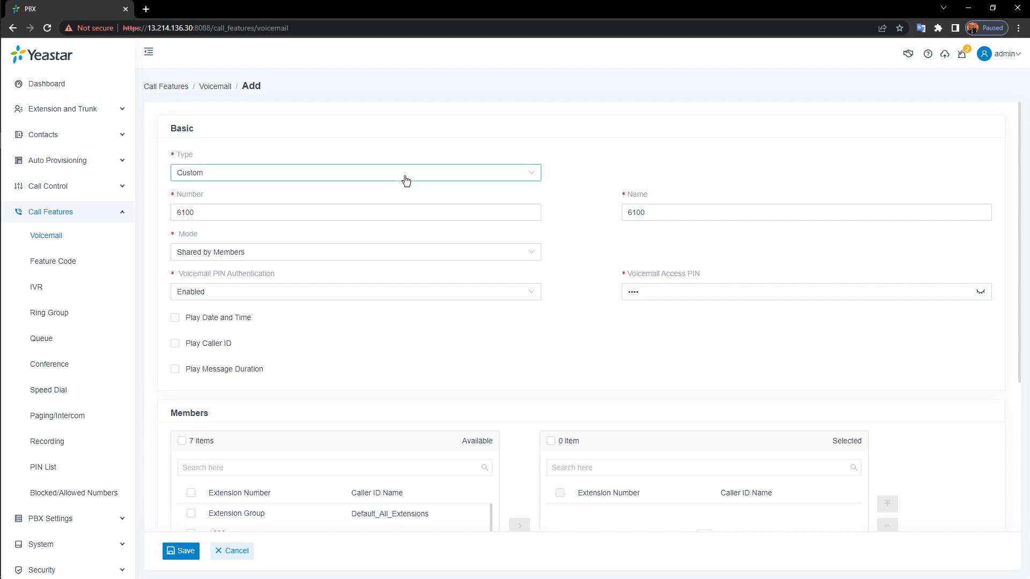
Try the Ring Group type to check its available ring groups, and return the group voicemail's type to Custom.
left_click(267, 177)
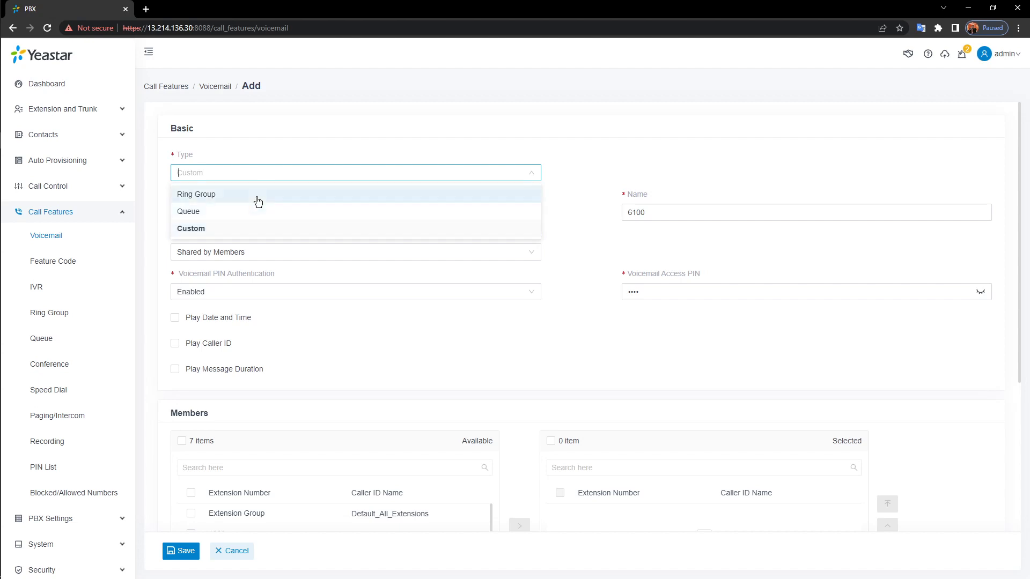
left_click(257, 197)
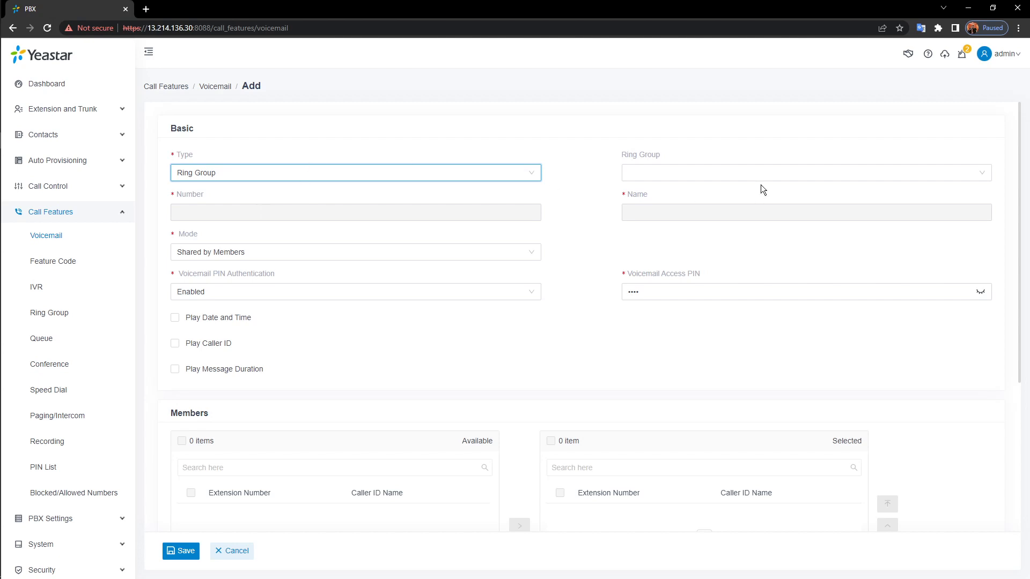
left_click(773, 172)
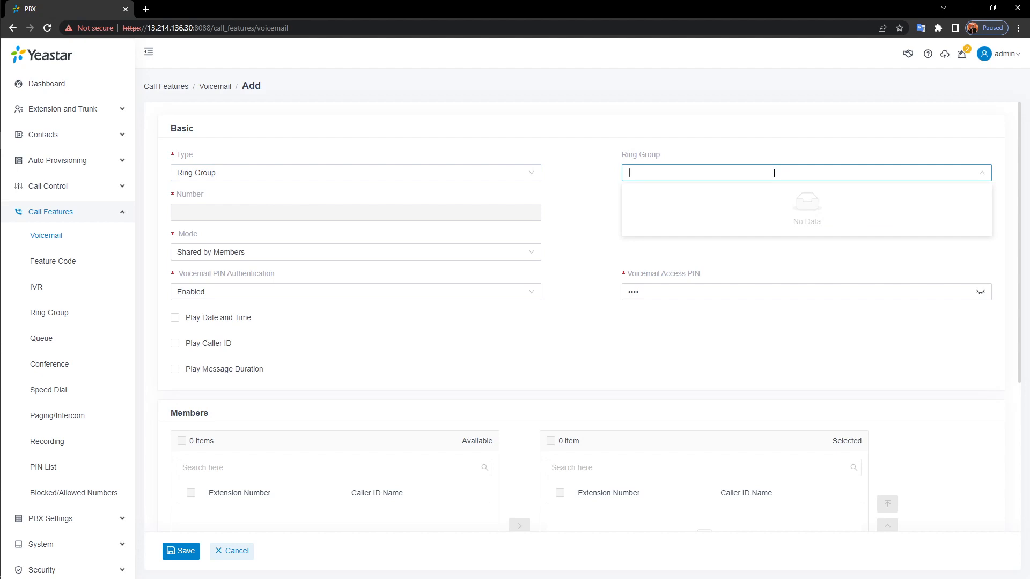
left_click(542, 176)
left_click(233, 226)
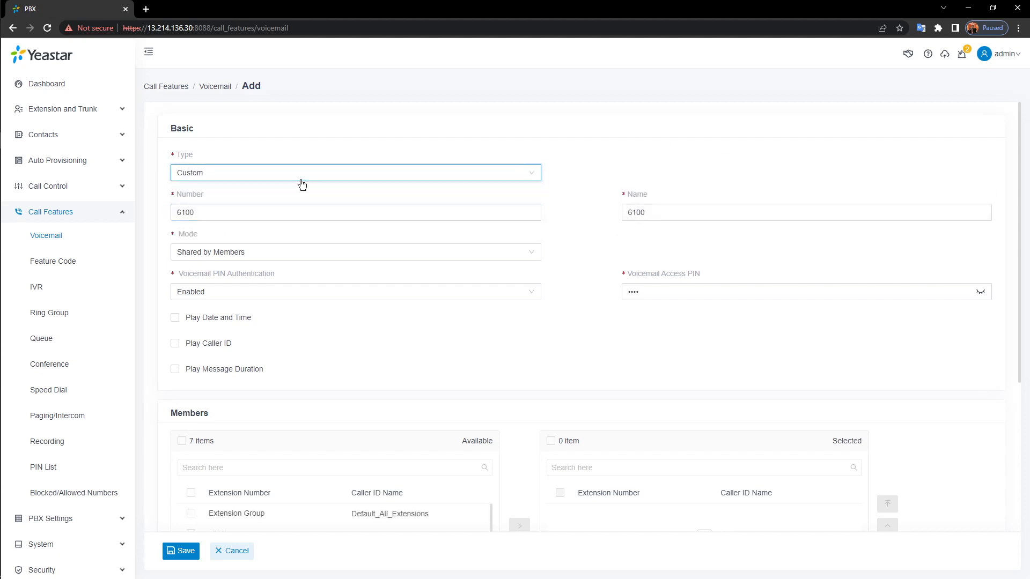
Try the Queue type to check its available queues, and return the group voicemail's type to Custom.
left_click(301, 181)
left_click(220, 208)
left_click(817, 172)
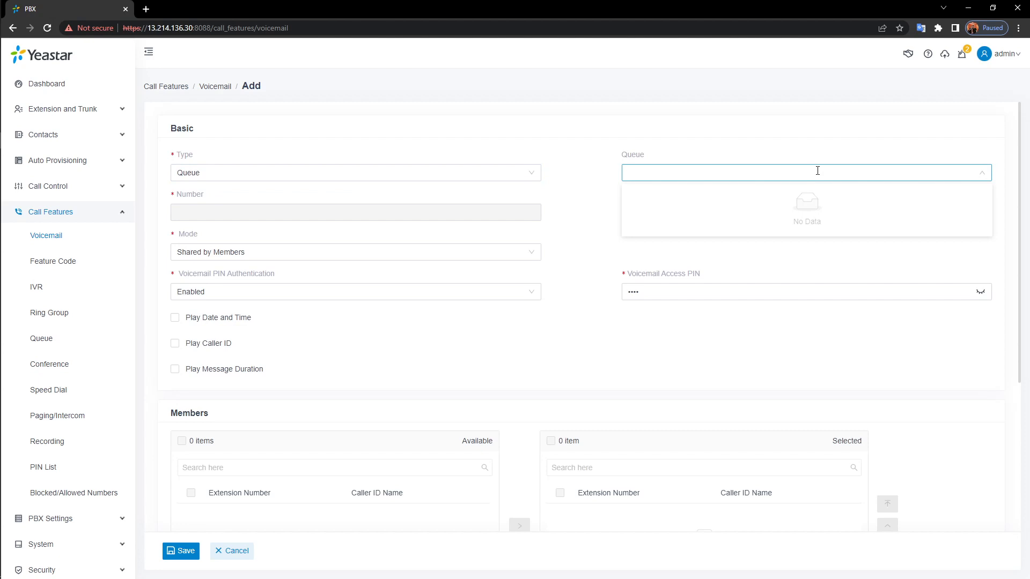
left_click(458, 172)
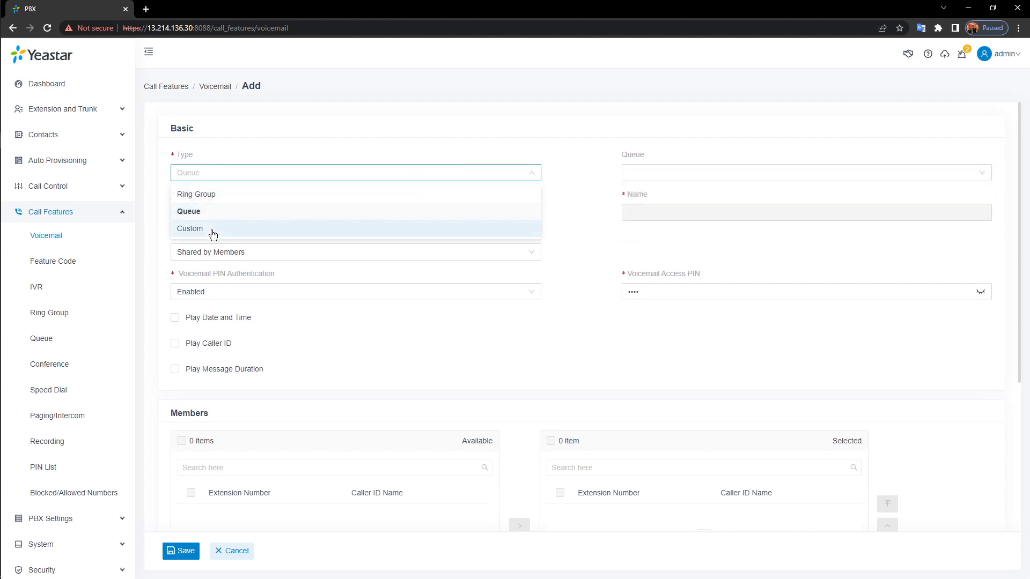
left_click(215, 230)
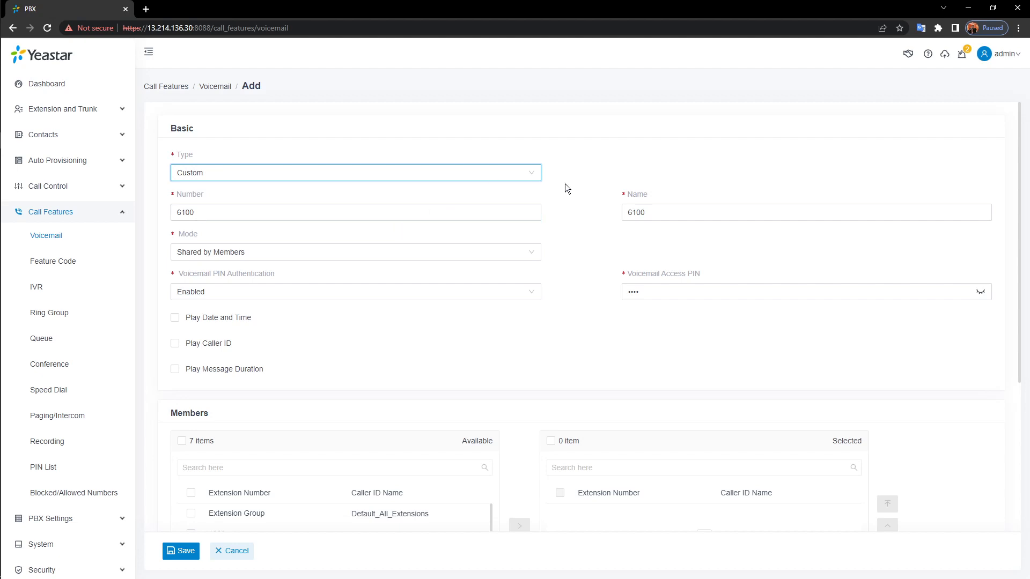
Name the group voicemail Sales_1.
double_click(694, 212)
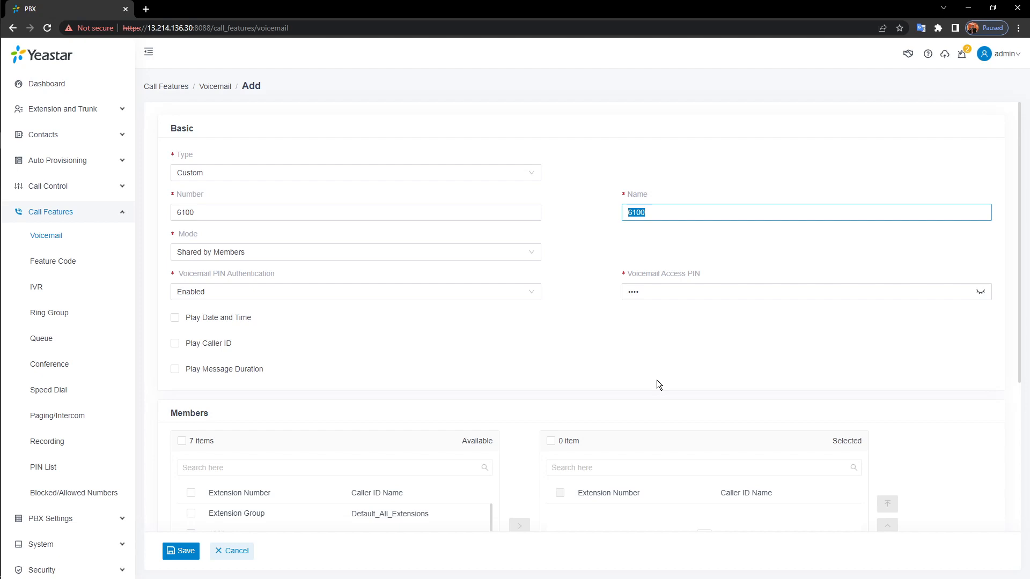
key("BackSpace")
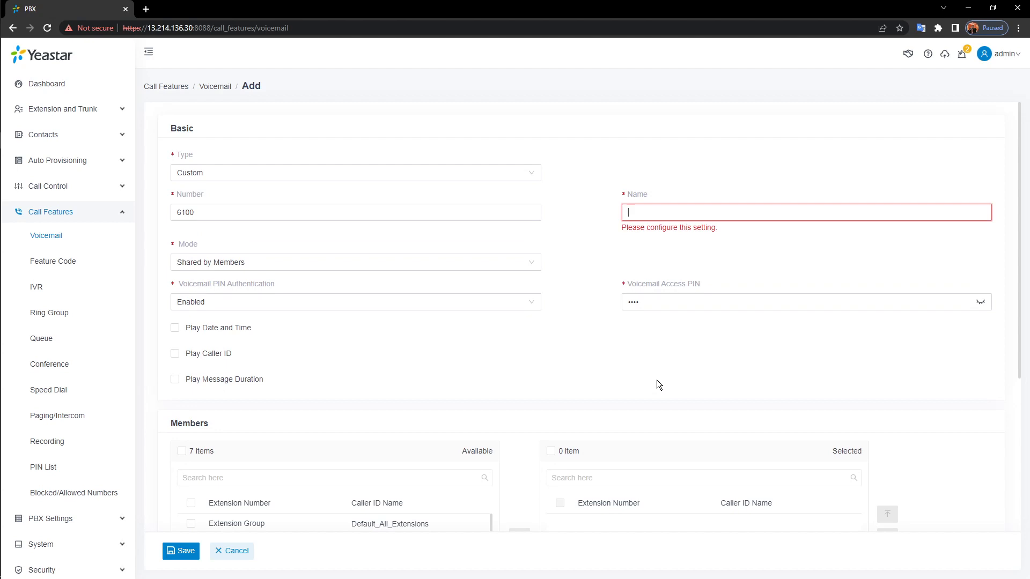
type("Sales")
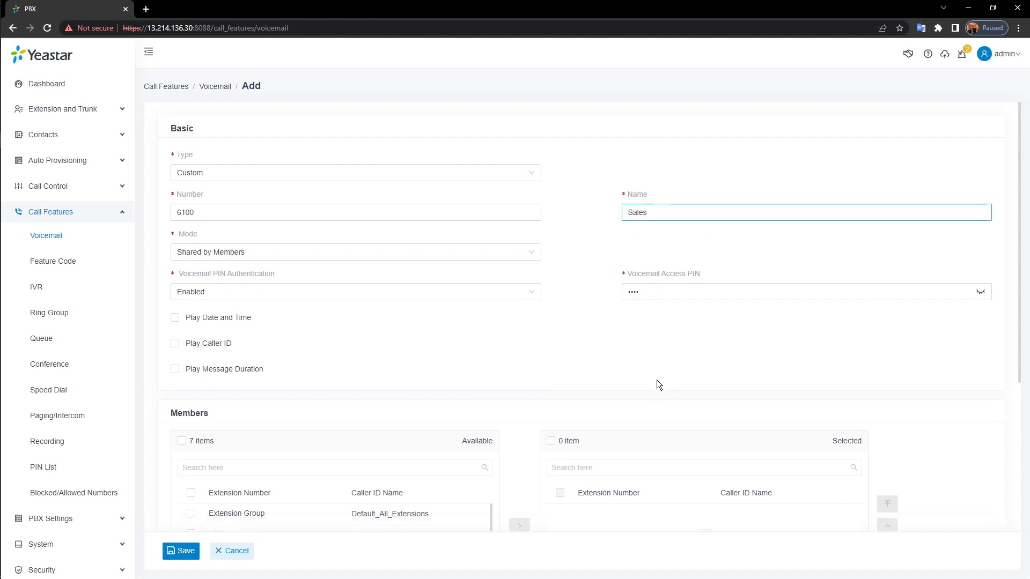
type("_1")
Try the Broadcast to Members mode for the group voicemail, and return the mode to Shared by Members.
left_click(515, 251)
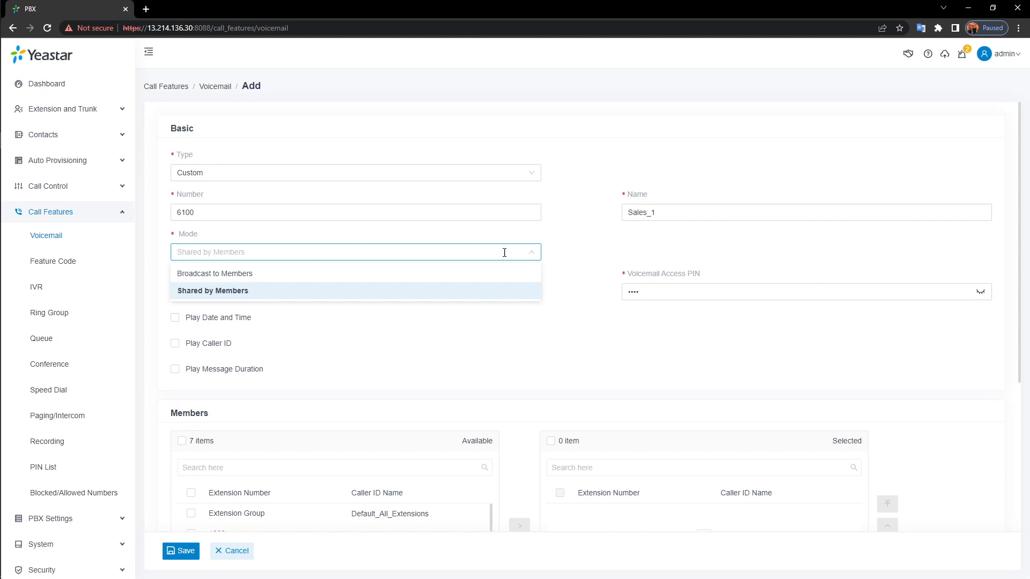
left_click(446, 275)
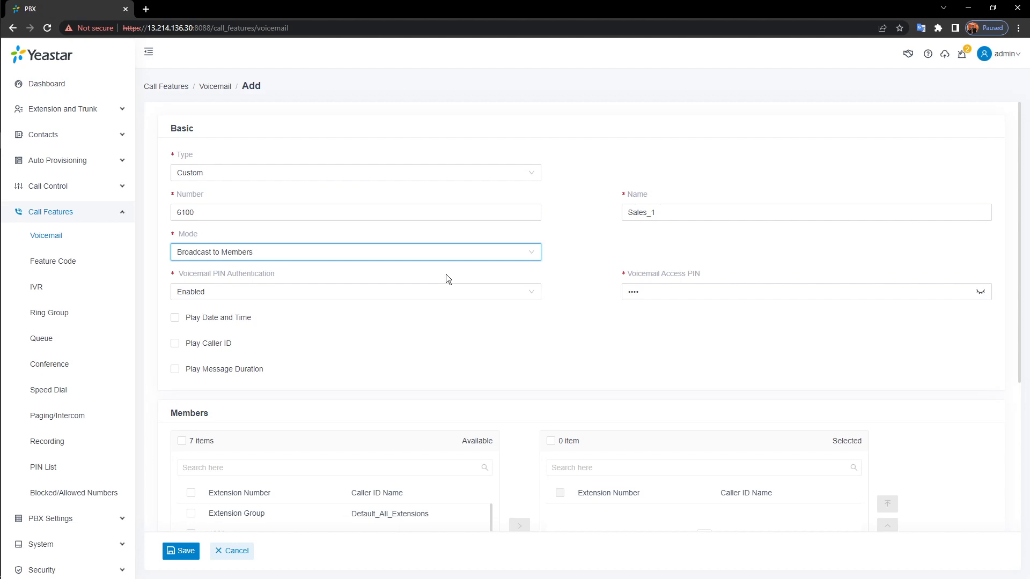
left_click(492, 256)
left_click(251, 292)
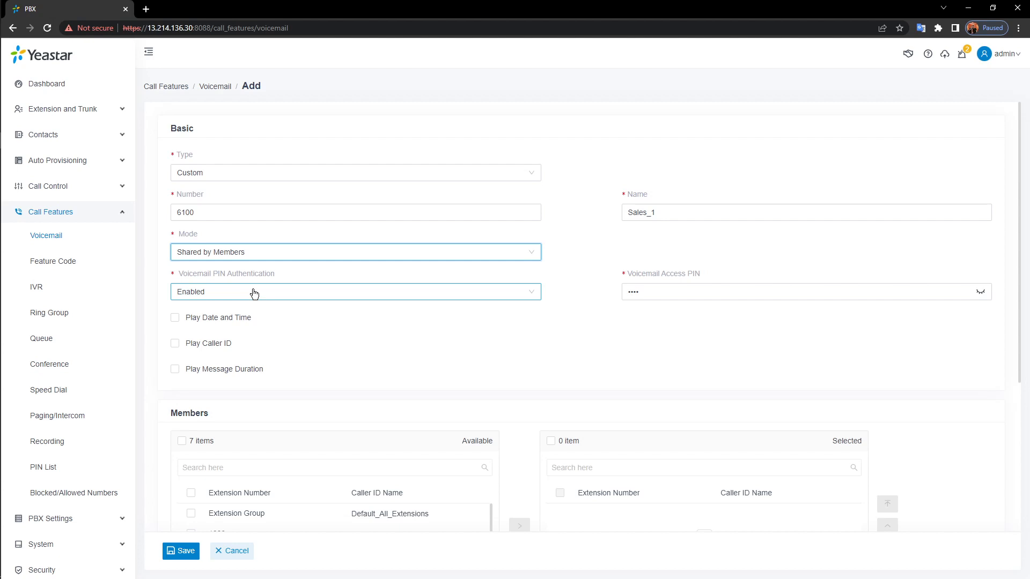
left_click(558, 271)
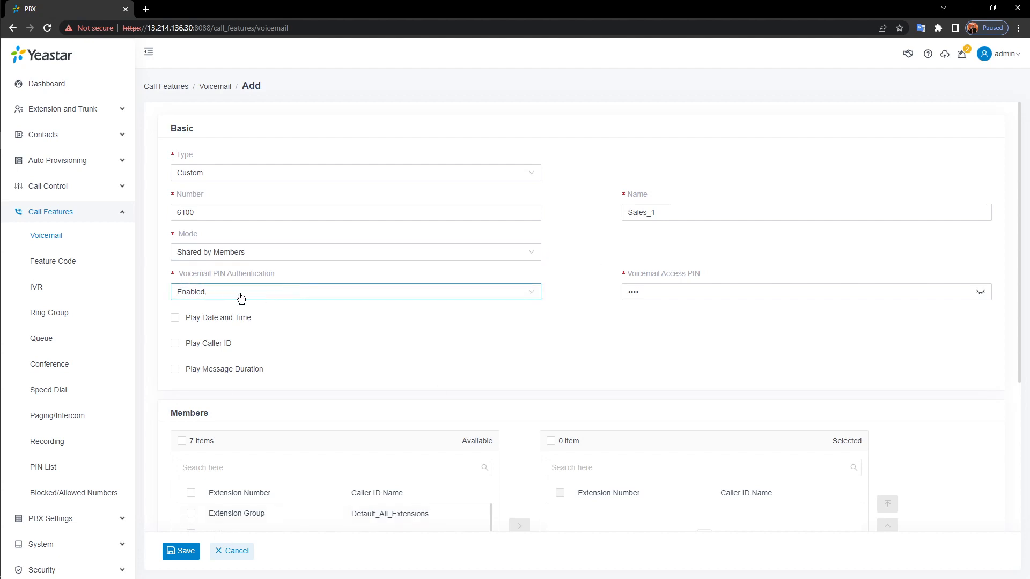
Check the Voicemail PIN Authentication options, keep Enabled selected, and check the voicemail access PIN.
left_click(375, 294)
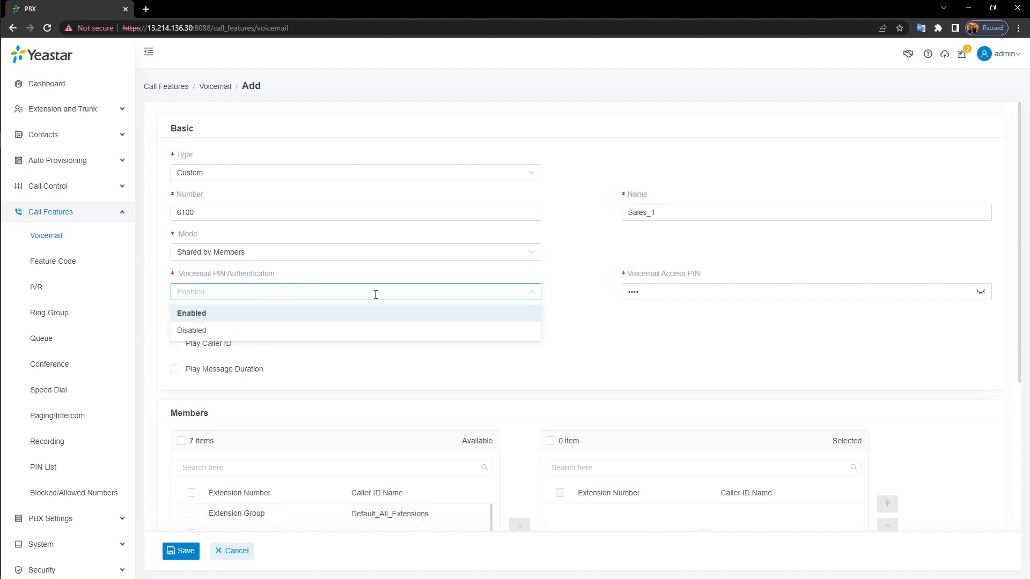
left_click(362, 315)
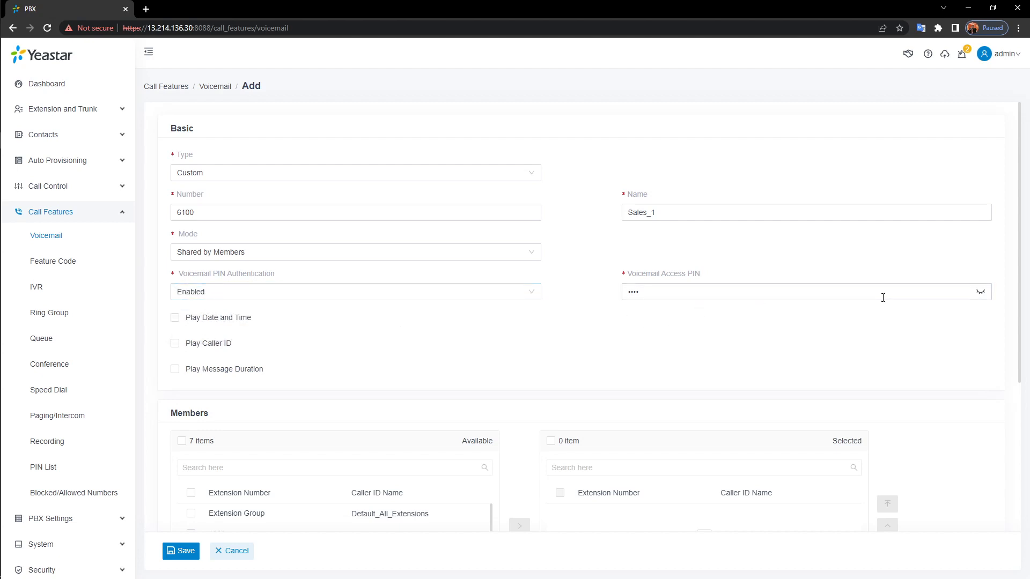
left_click(980, 293)
Add extensions 1000 and 1001 as members of the group voicemail and save it.
scroll(410, 338, "down", 3)
scroll(410, 338, "down", 2)
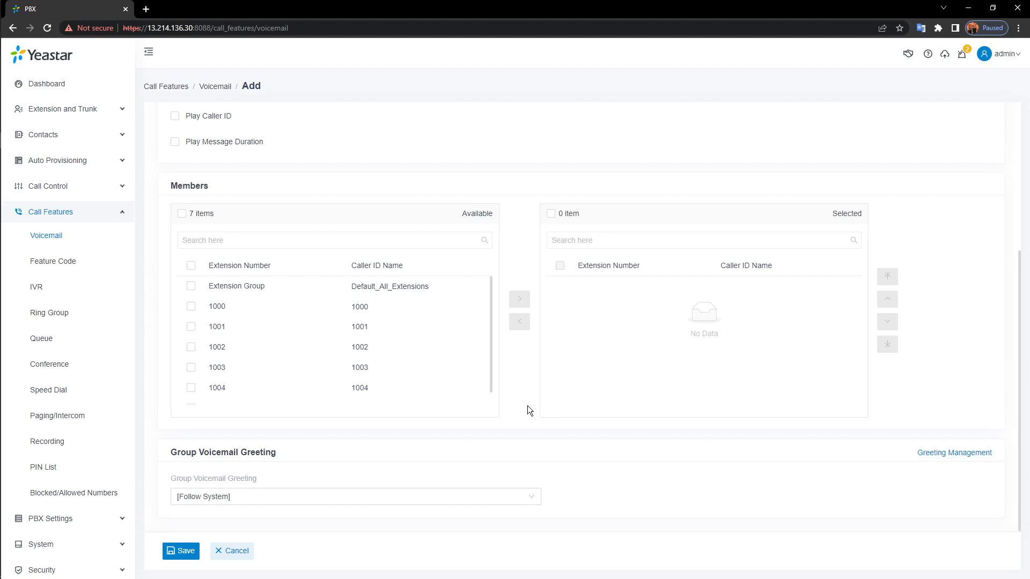
left_click(191, 306)
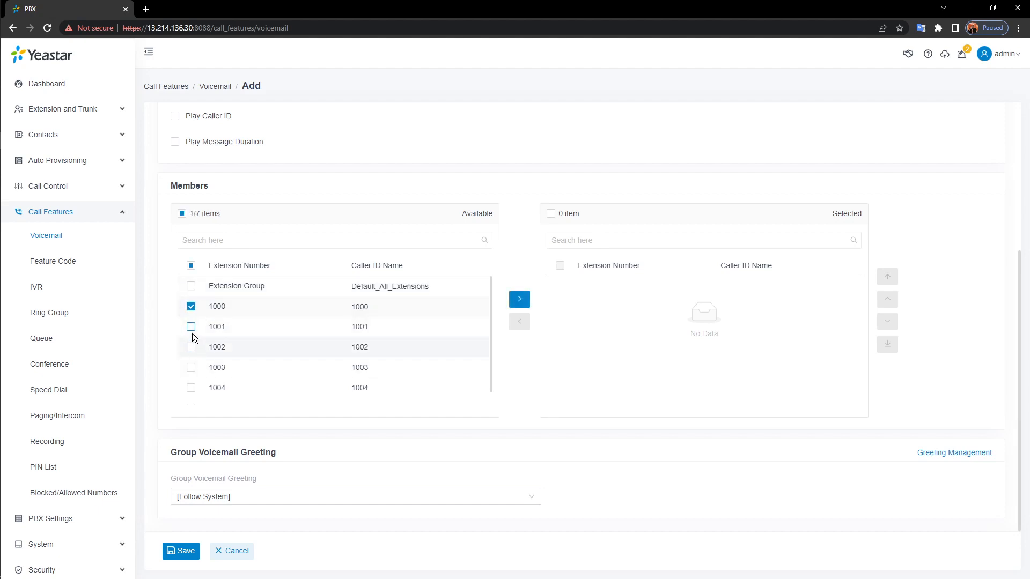
left_click(192, 332)
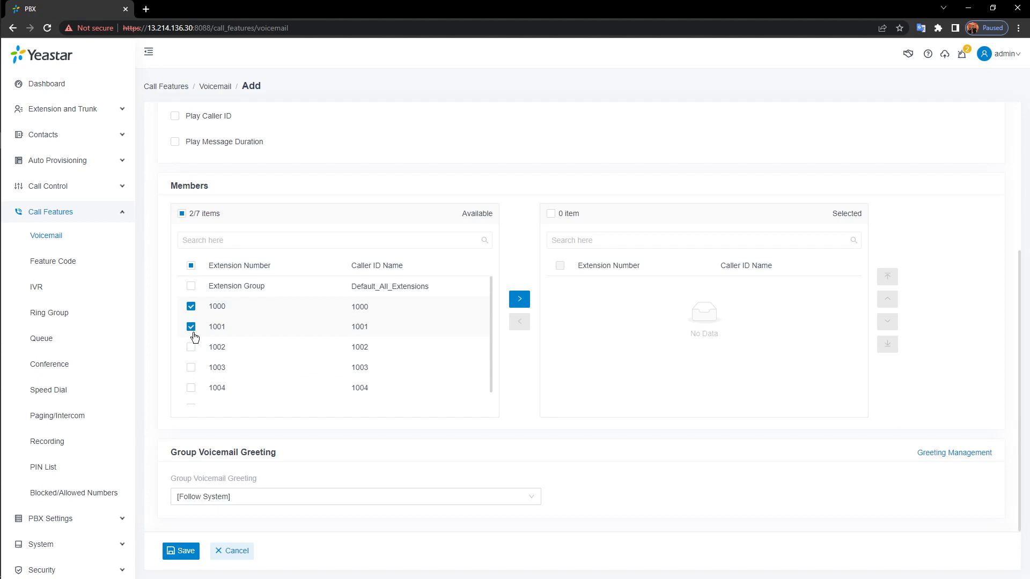
left_click(519, 299)
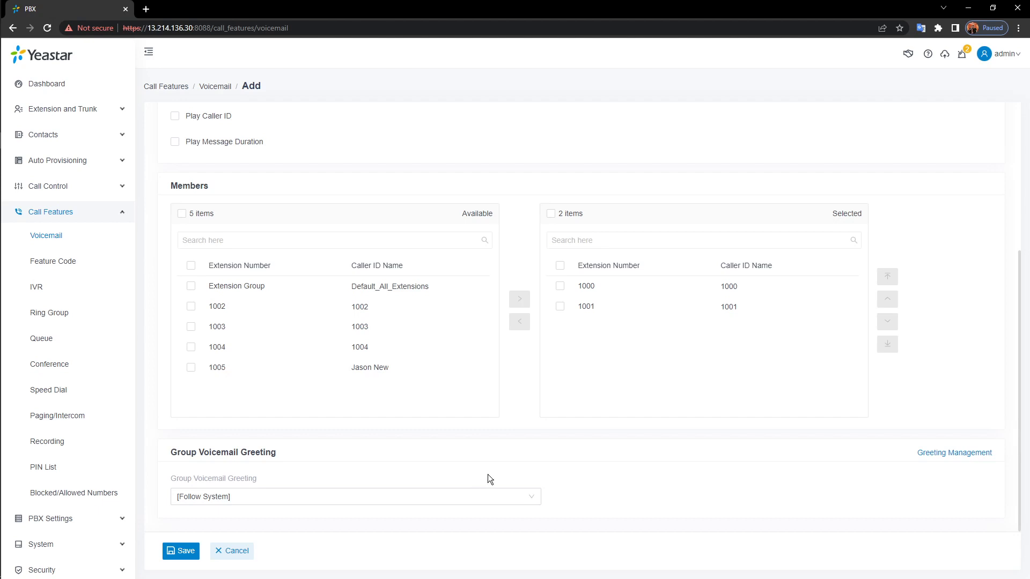
left_click(183, 554)
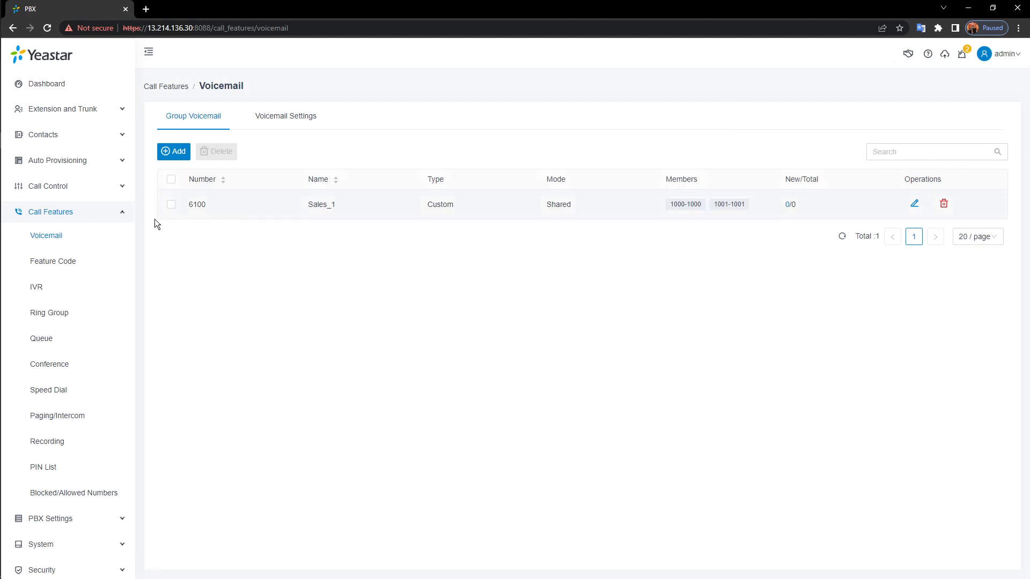
Look through the feature code settings, and delete the existing IVR 6200.
left_click(79, 261)
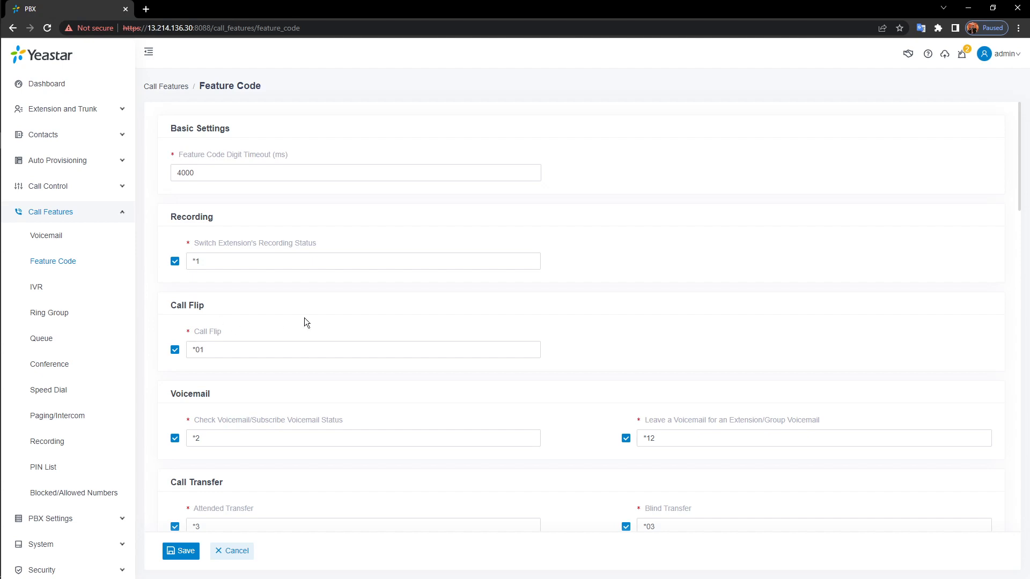
scroll(306, 322, "down", 7)
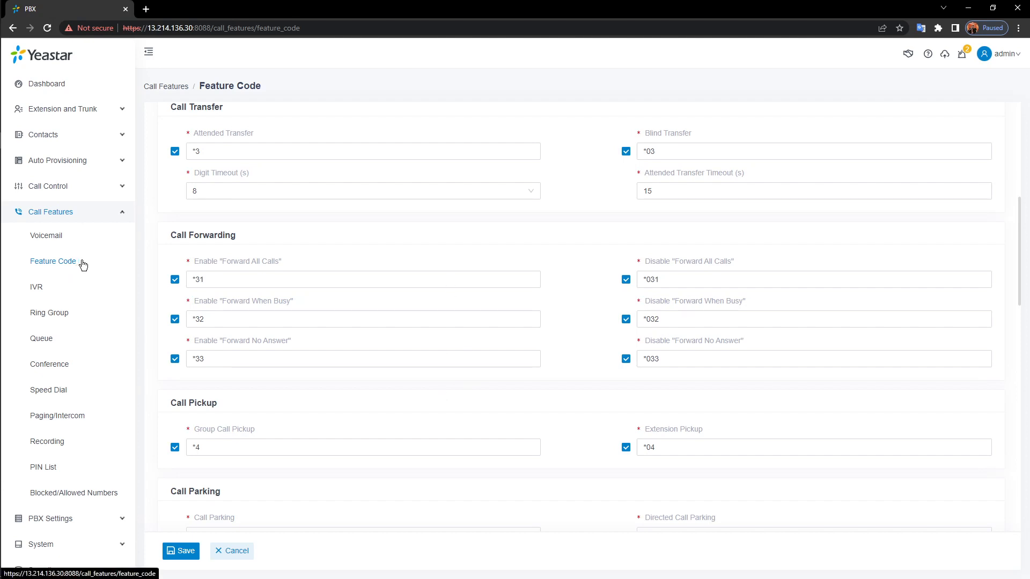
left_click(51, 289)
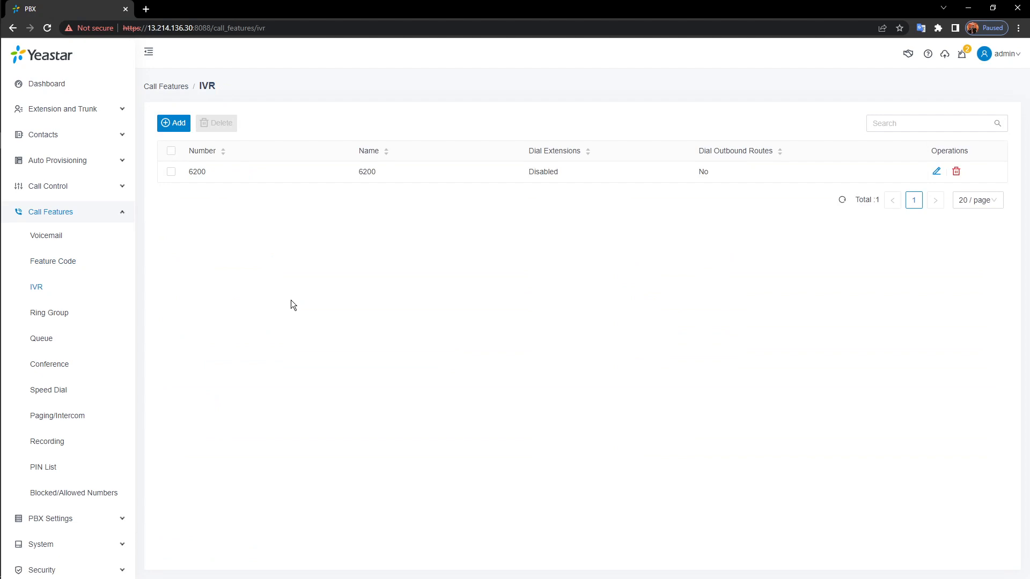
left_click(171, 151)
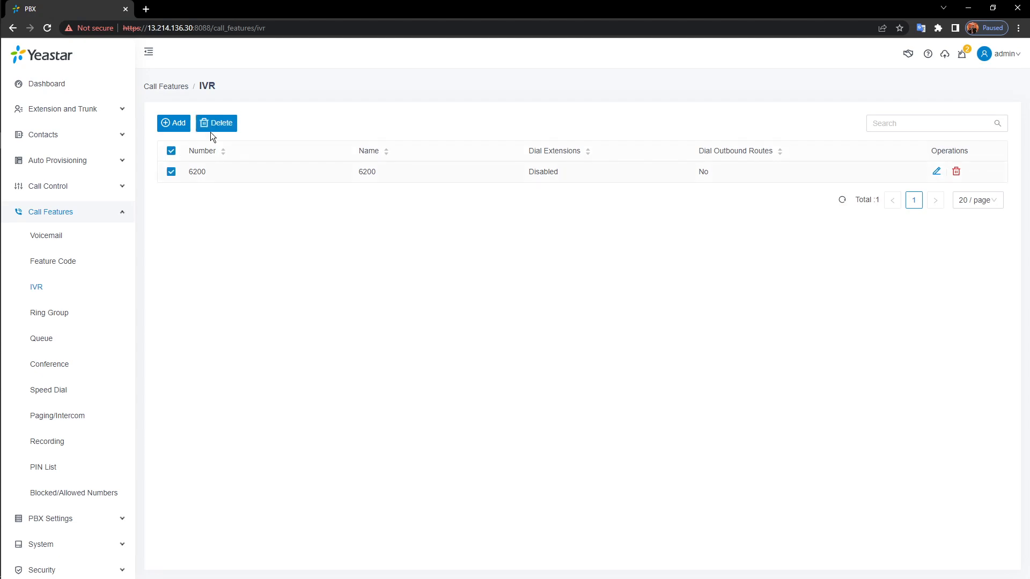
left_click(213, 128)
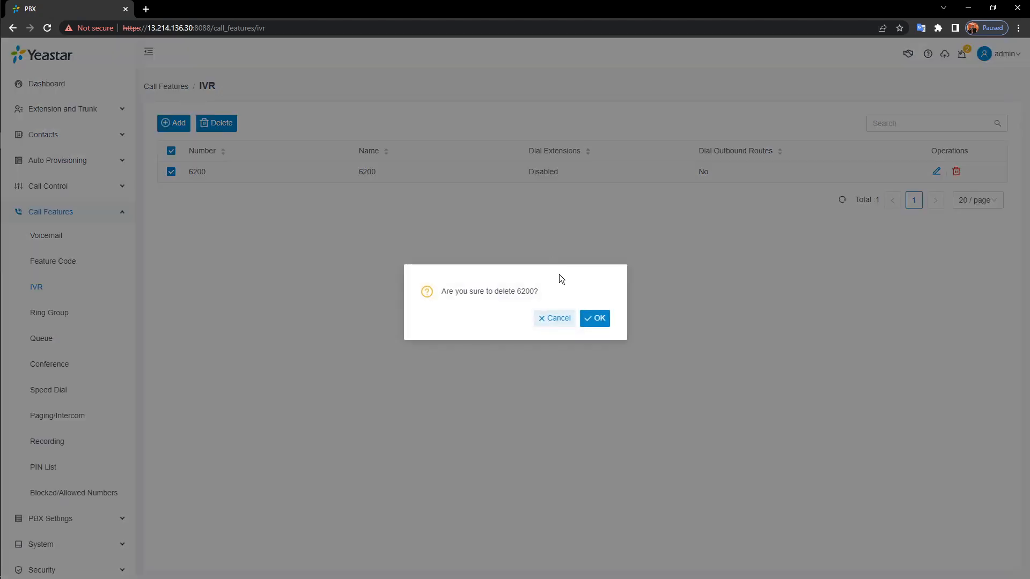
left_click(601, 319)
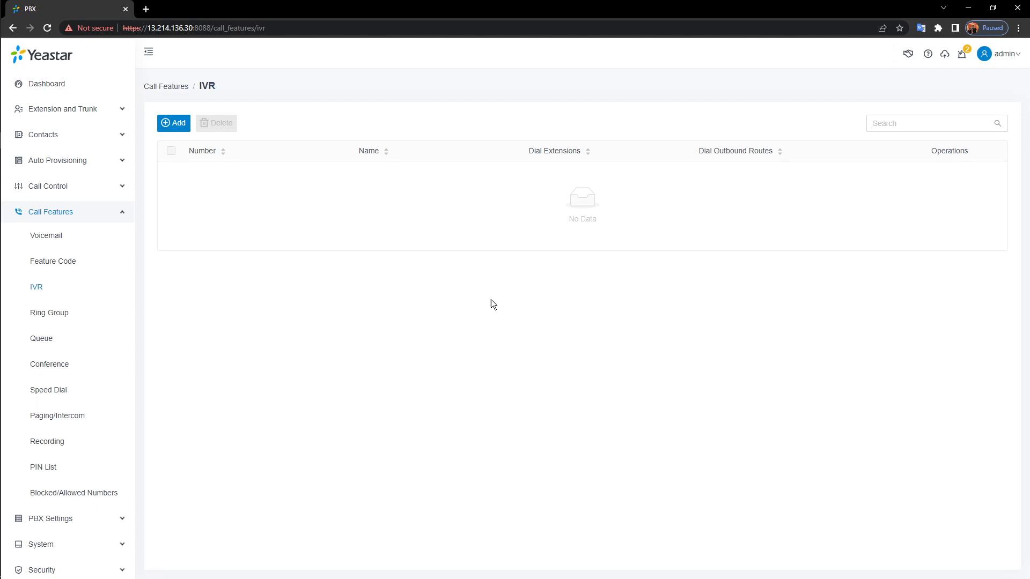
Start adding a new ring group and name it Sales Dept.
left_click(79, 314)
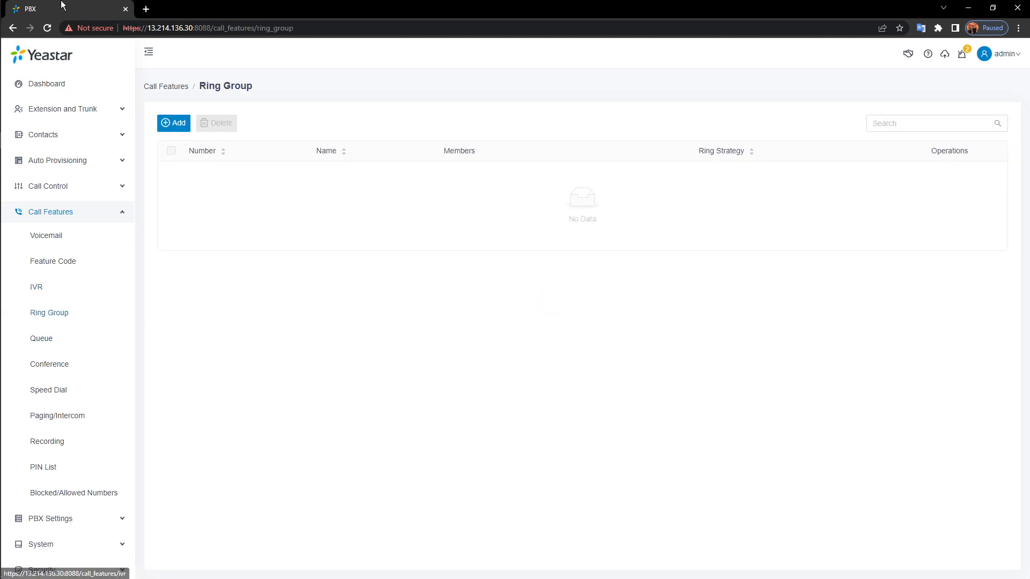
left_click(175, 123)
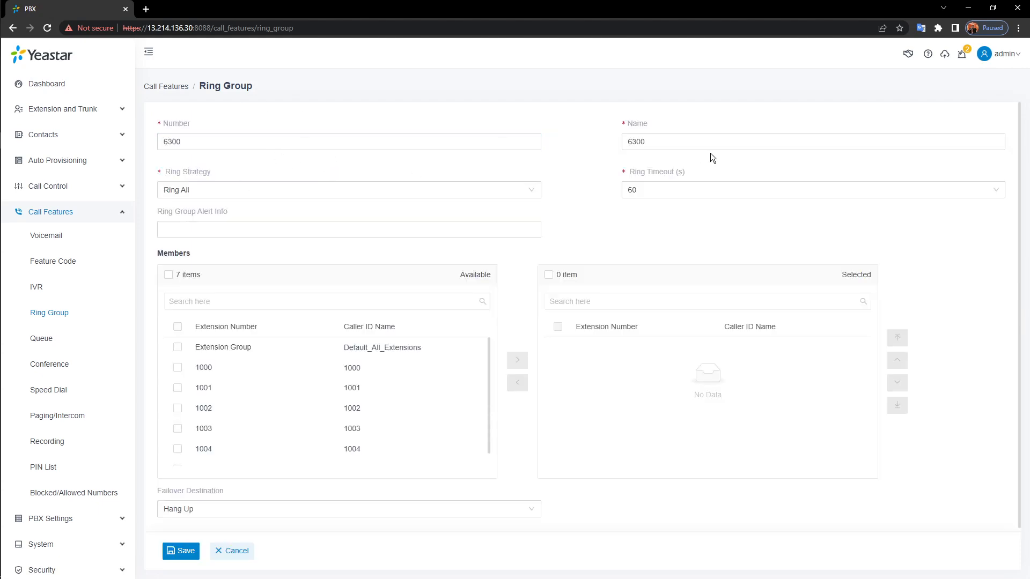
left_click_drag(694, 141, 587, 140)
key("BackSpace")
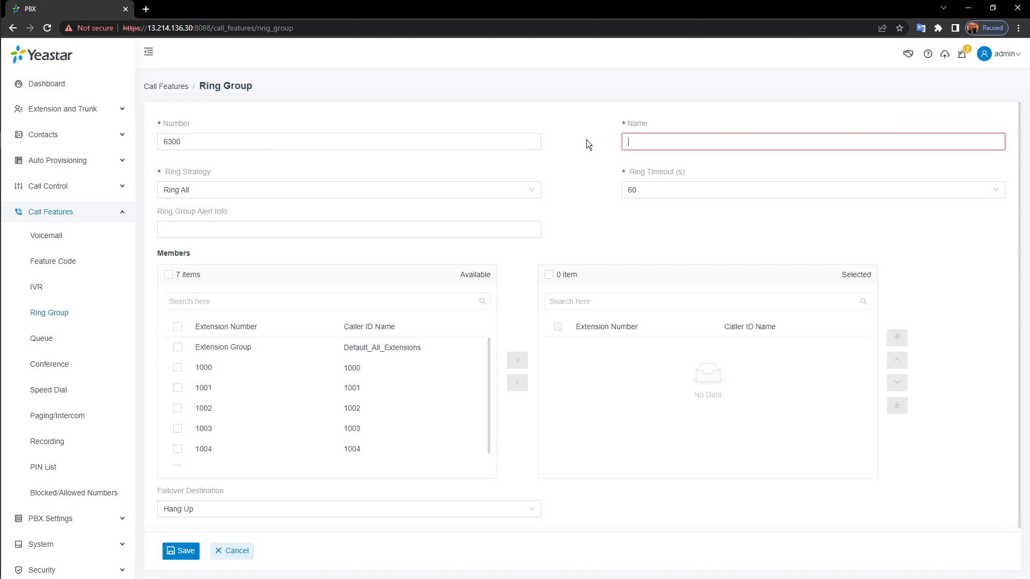
type("Sales")
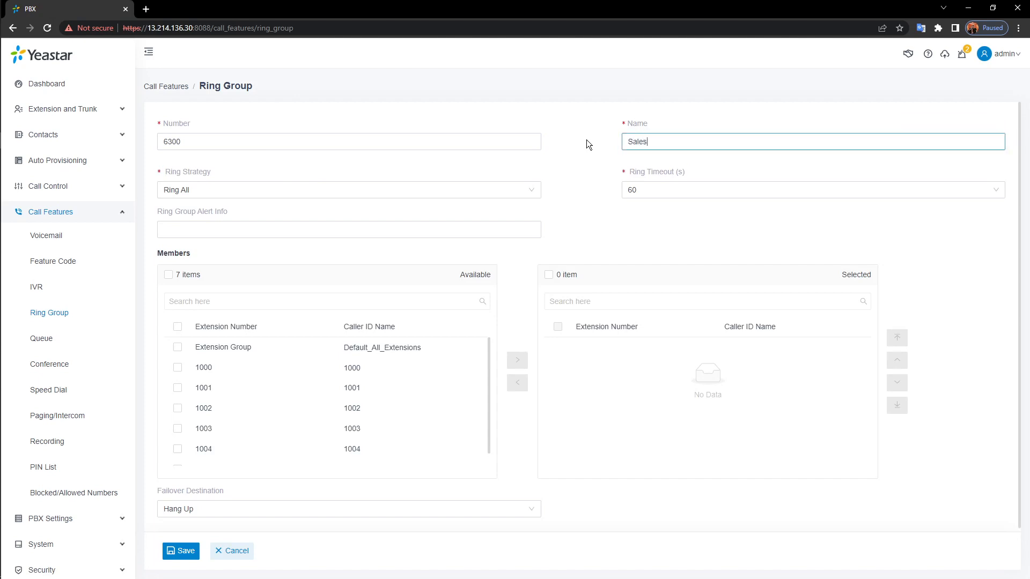
type(" Dept.")
Keep Ring All as the ring group's strategy and add extensions 1000 and 1001 as its members.
left_click(388, 191)
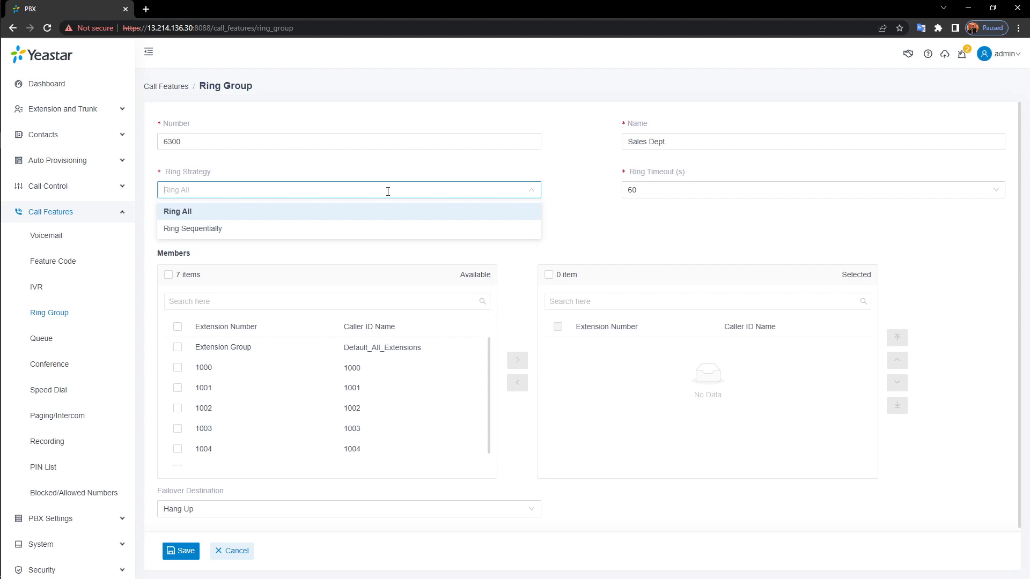
left_click(340, 211)
double_click(325, 367)
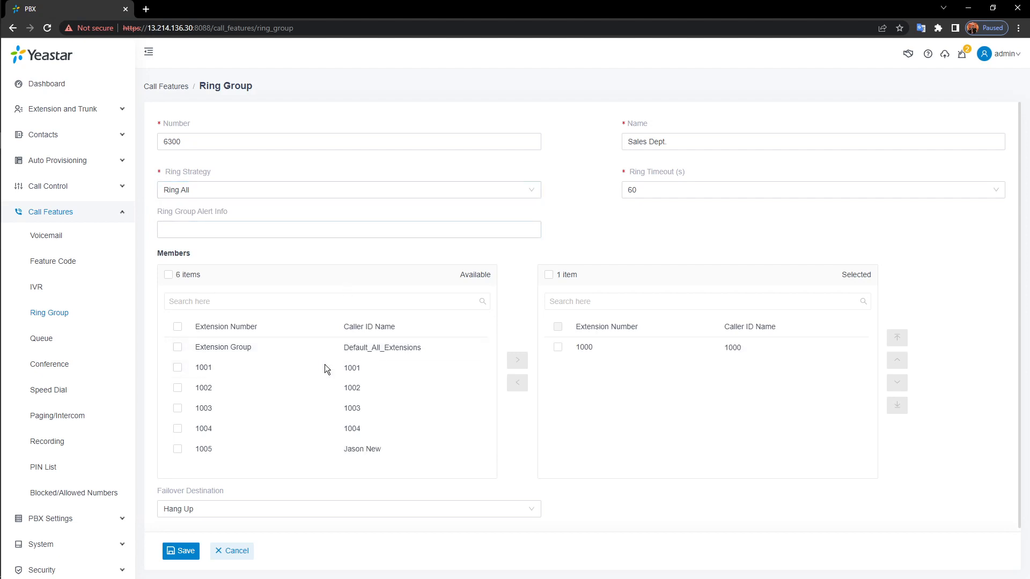
double_click(420, 368)
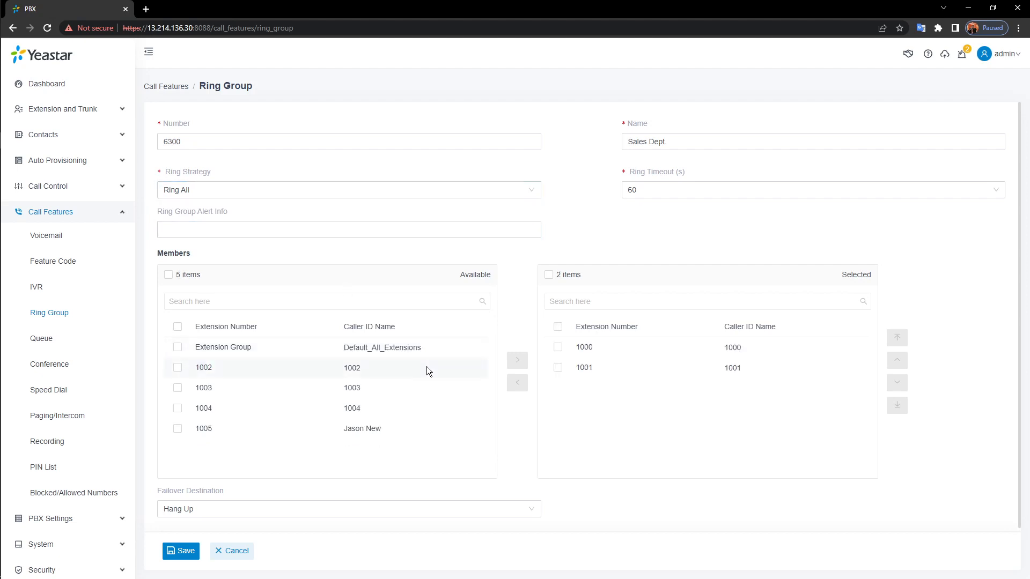
Leave the ring timeout at 60 seconds and the alert info empty, and choose Hang Up as the ring group's failover destination.
left_click(745, 195)
left_click(600, 202)
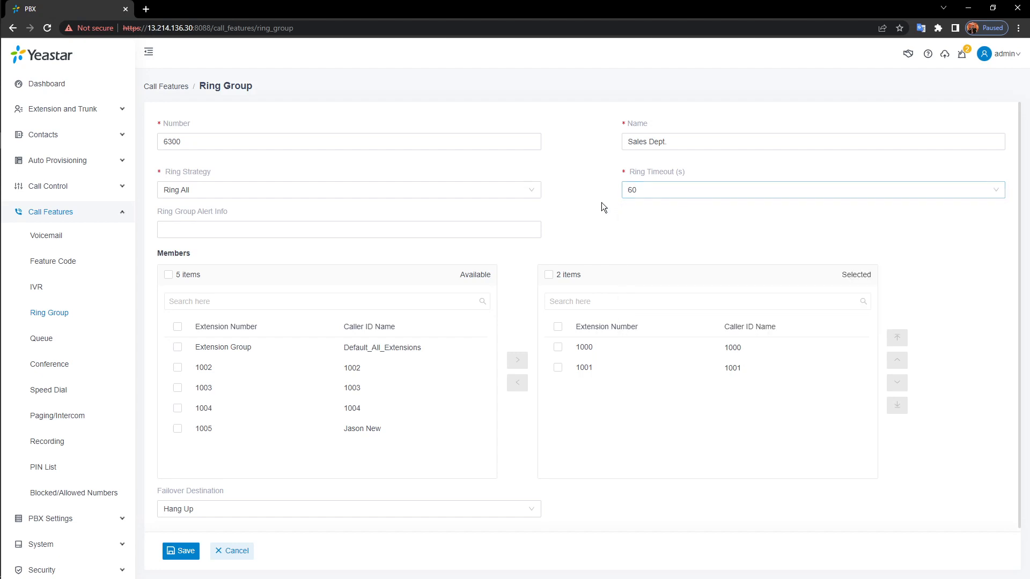
left_click(371, 230)
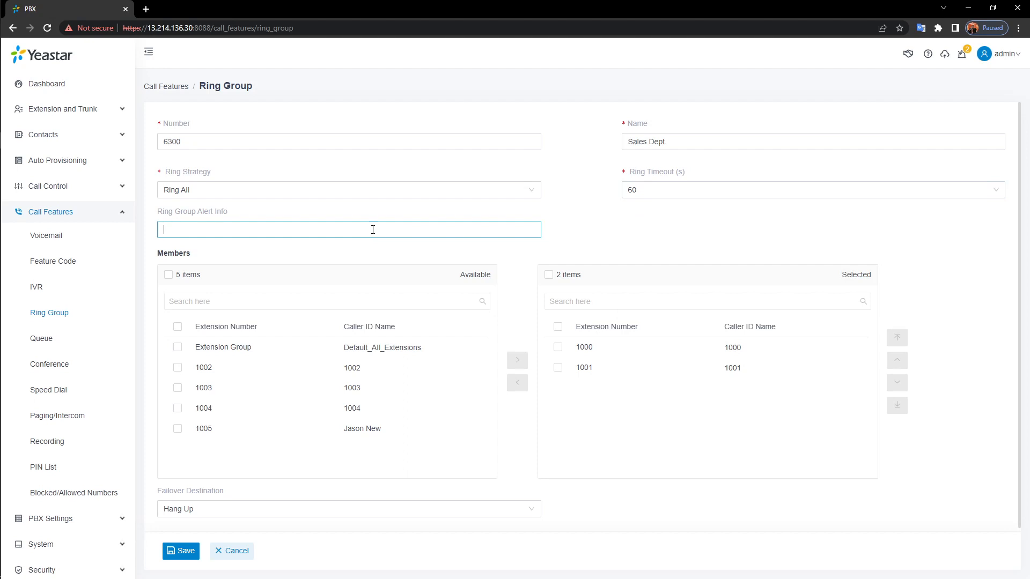
scroll(407, 240, "down", 1)
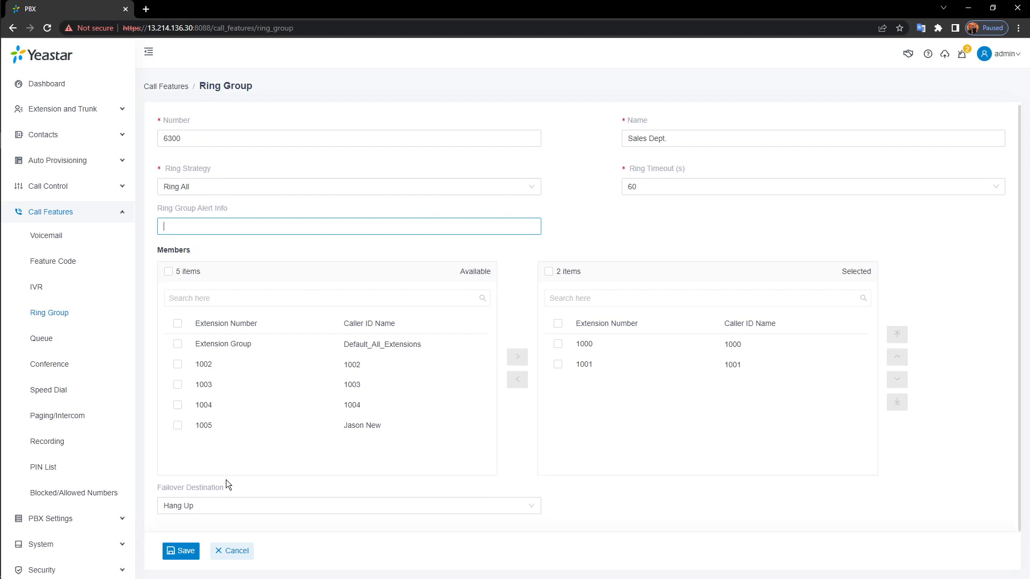
left_click(381, 506)
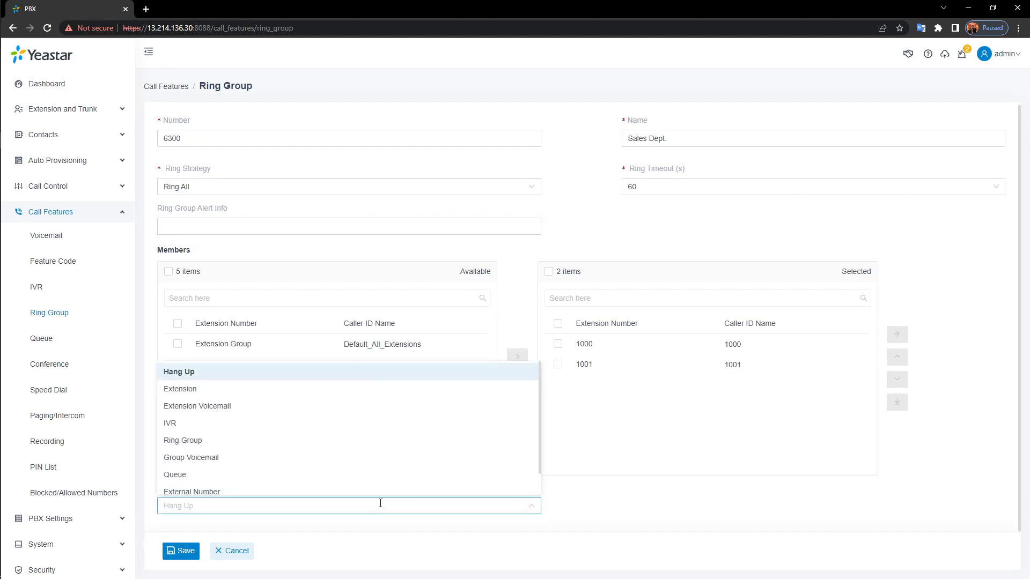
left_click(240, 371)
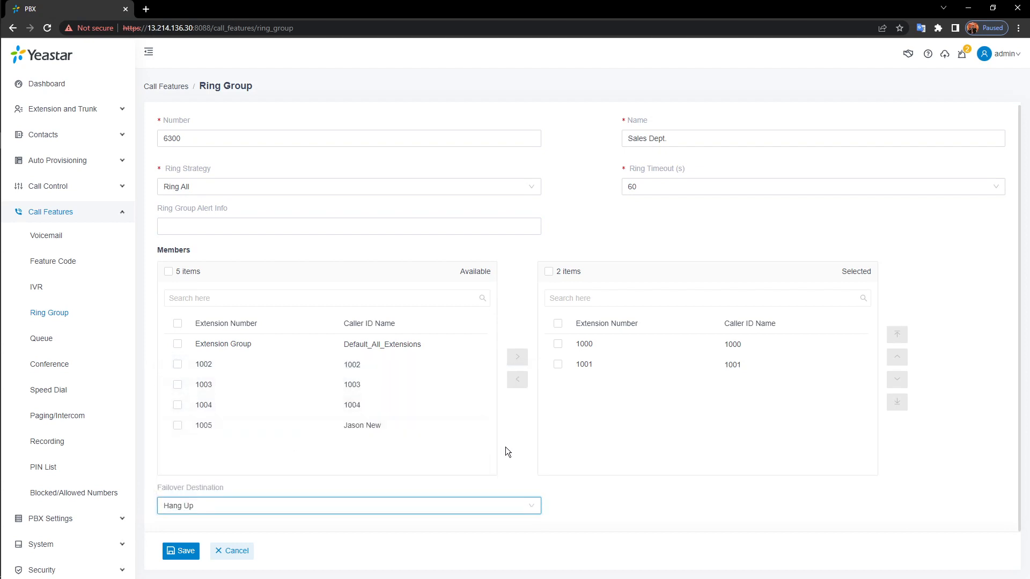
Save the Sales Dept. ring group, and start adding another ring group named Tech Support.
left_click(177, 553)
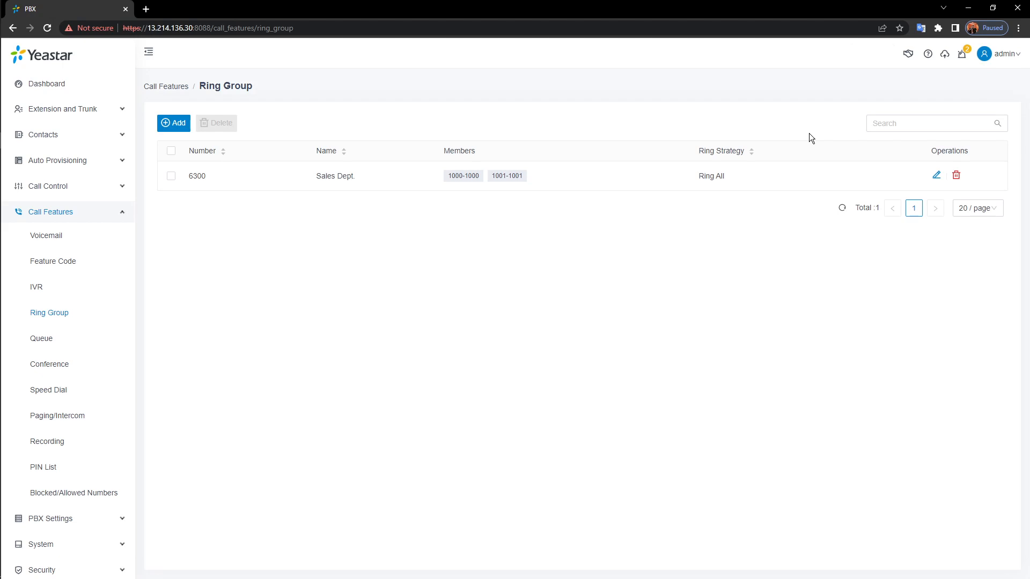
left_click(178, 124)
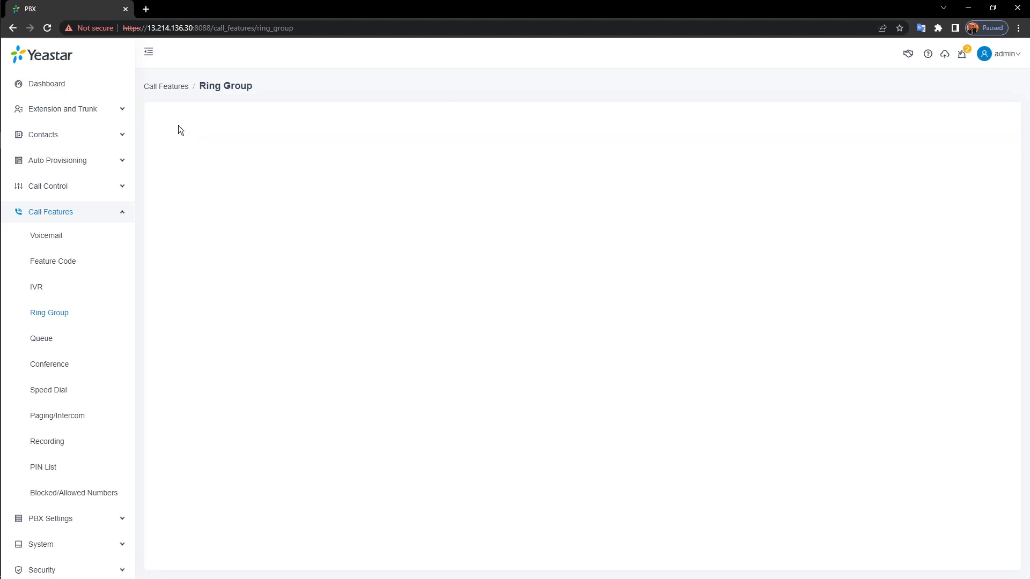
left_click_drag(783, 142, 554, 147)
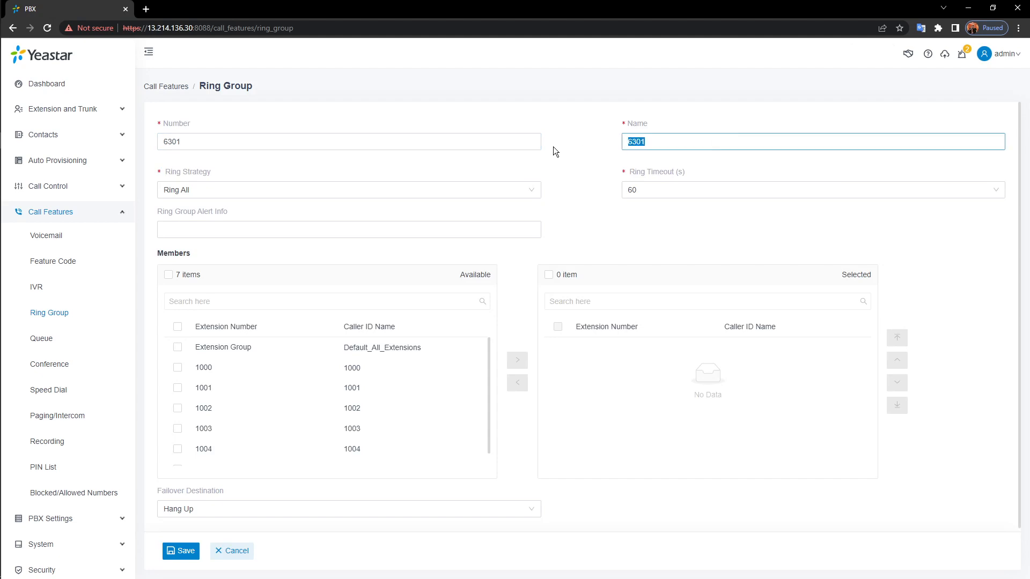
key("BackSpace")
type("Tech Supporty")
key("BackSpace")
Set the Tech Support ring group's strategy to Ring Sequentially, add extensions 1002 and 1003 as members, and save it.
left_click(468, 193)
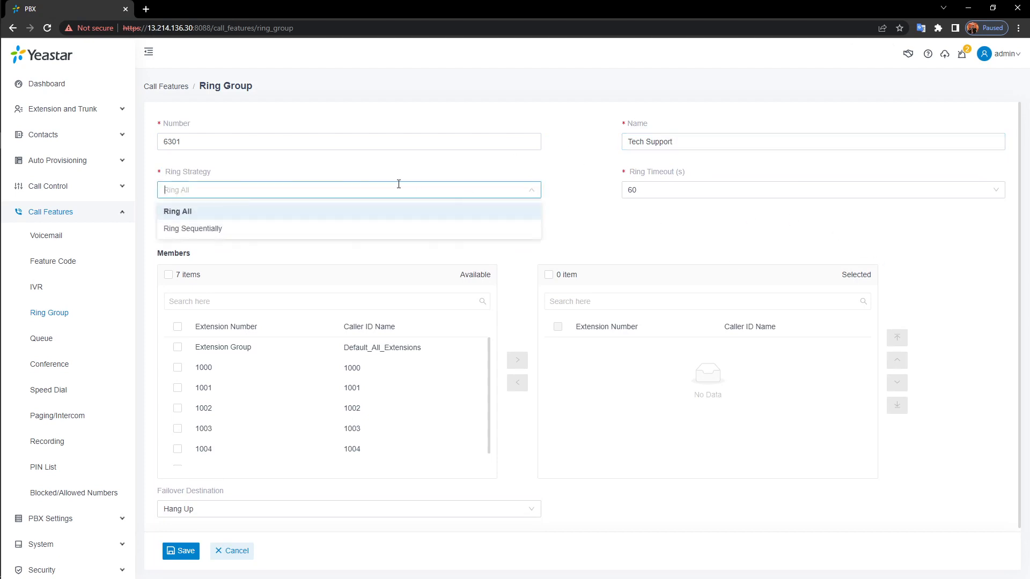
left_click(325, 233)
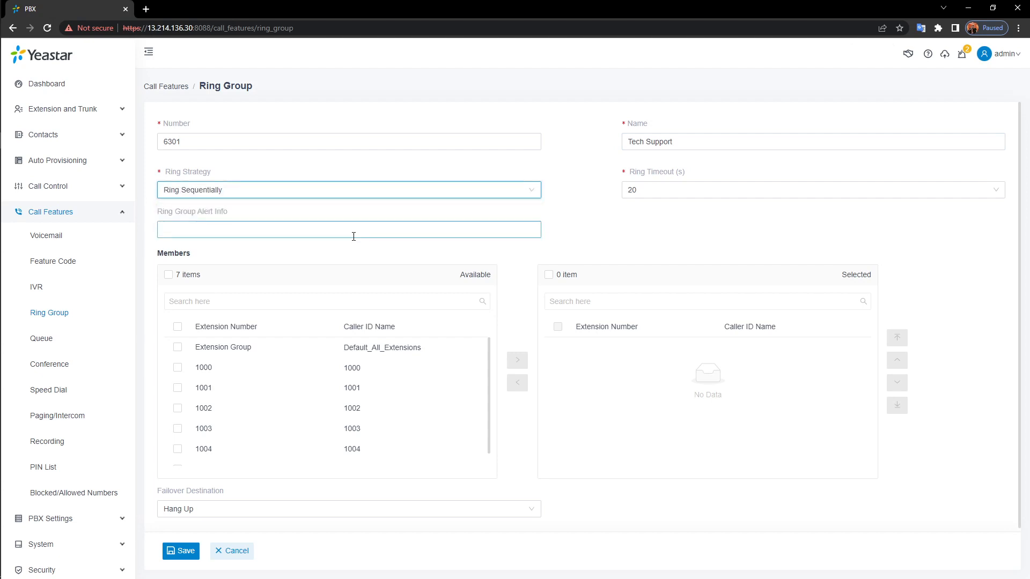
double_click(395, 408)
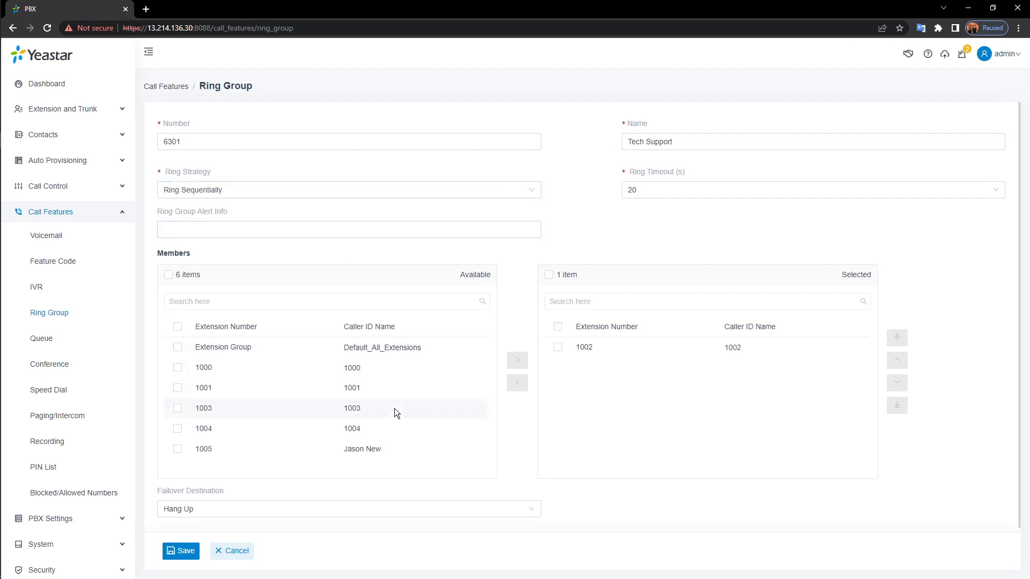
double_click(468, 408)
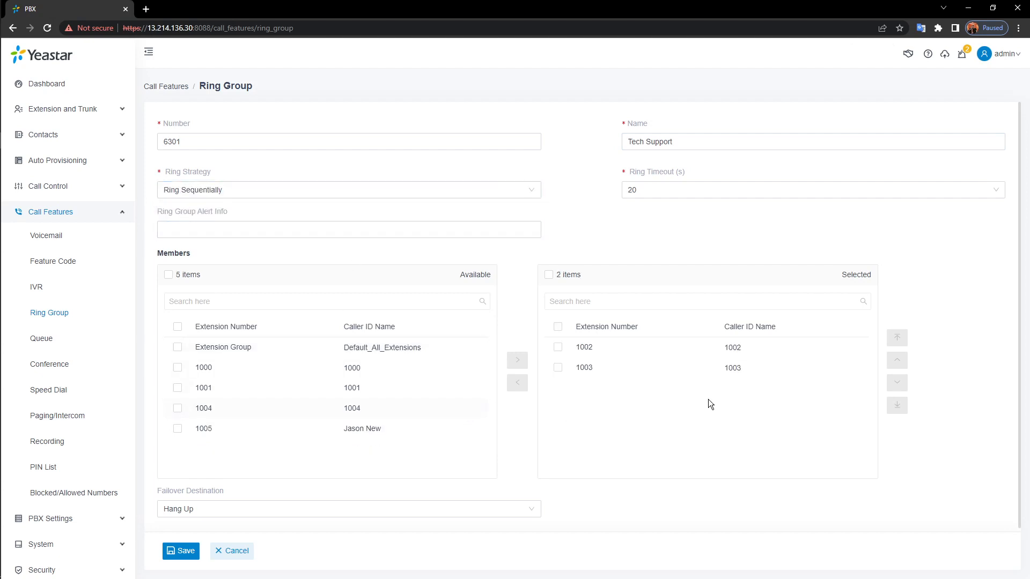
left_click(183, 554)
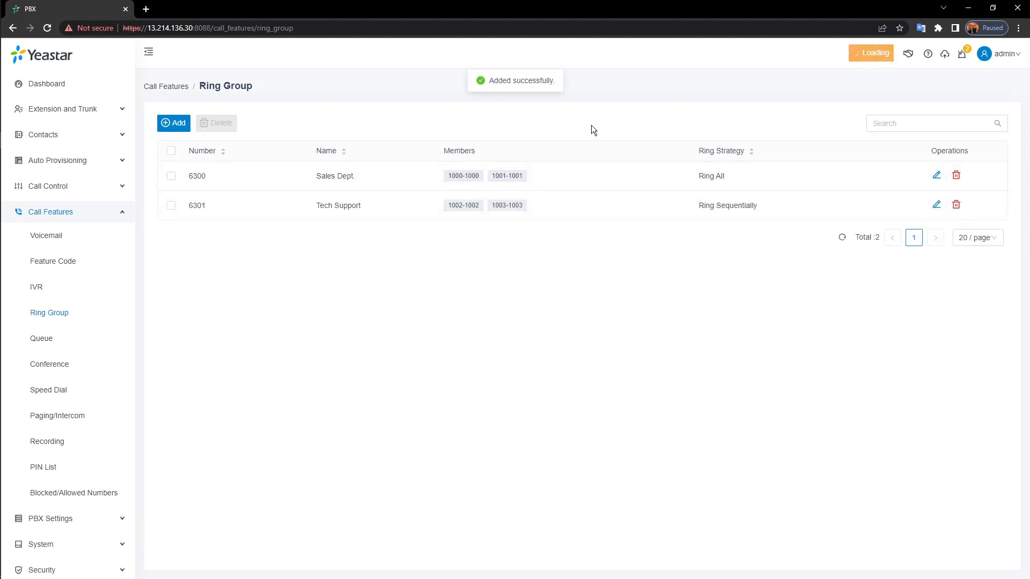
Start adding a third ring group and name it 业务咨询.
left_click(174, 123)
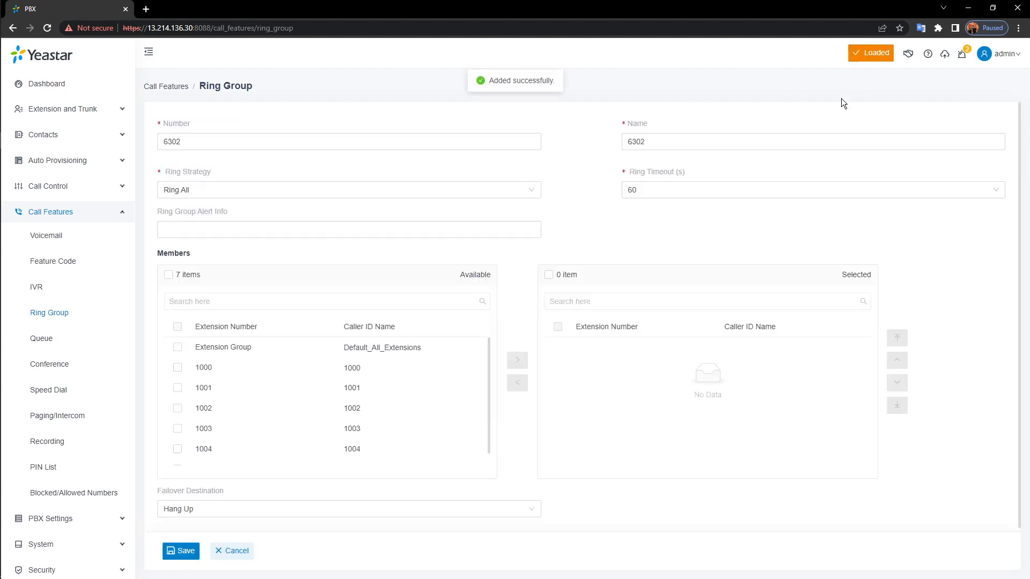
left_click_drag(767, 145, 589, 139)
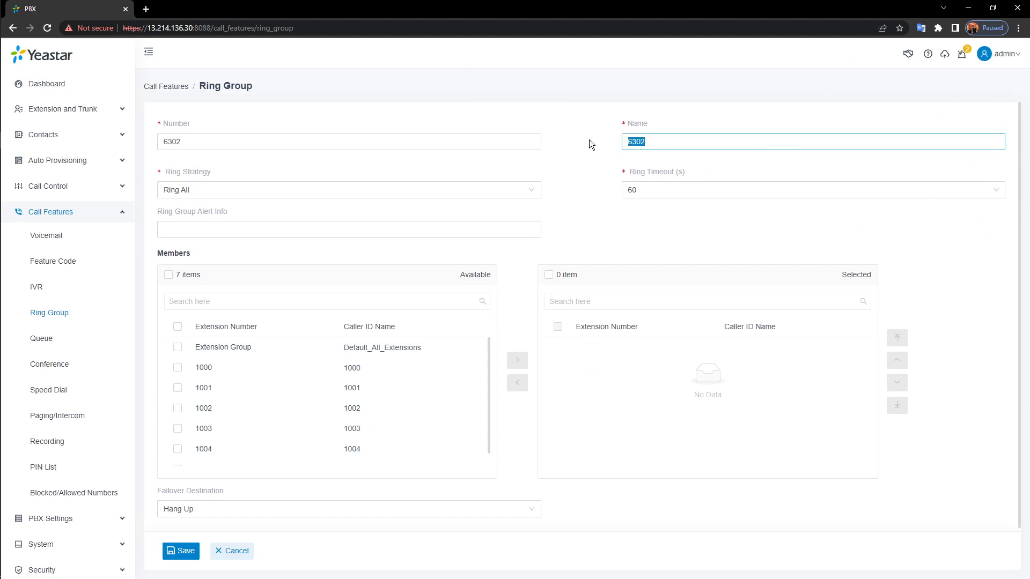
key("BackSpace")
type("y")
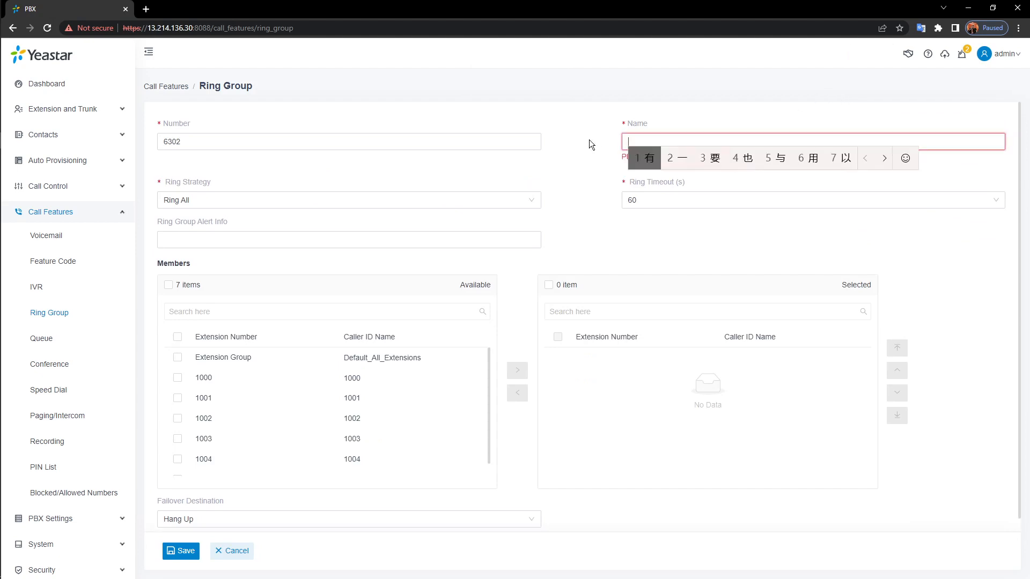
type("ewuzi")
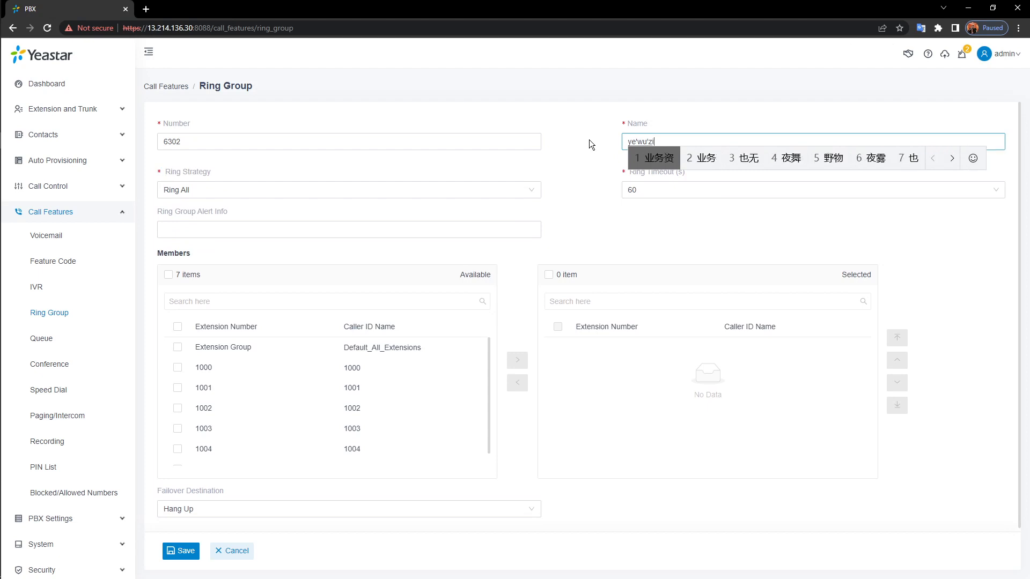
type("xun")
key("space")
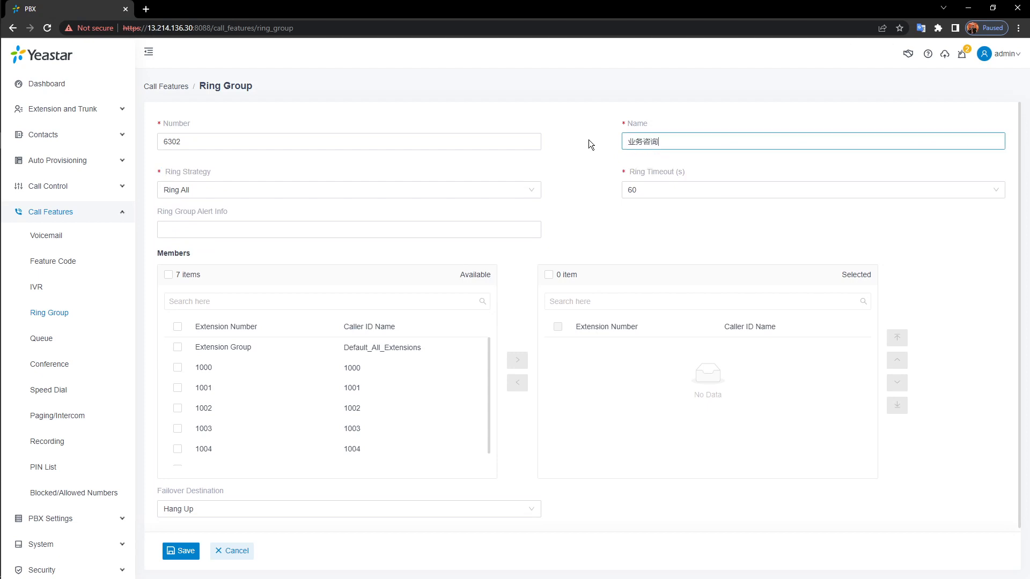
Add extension 1004 as the member of the 业务咨询 ring group and save it.
scroll(367, 408, "down", 1)
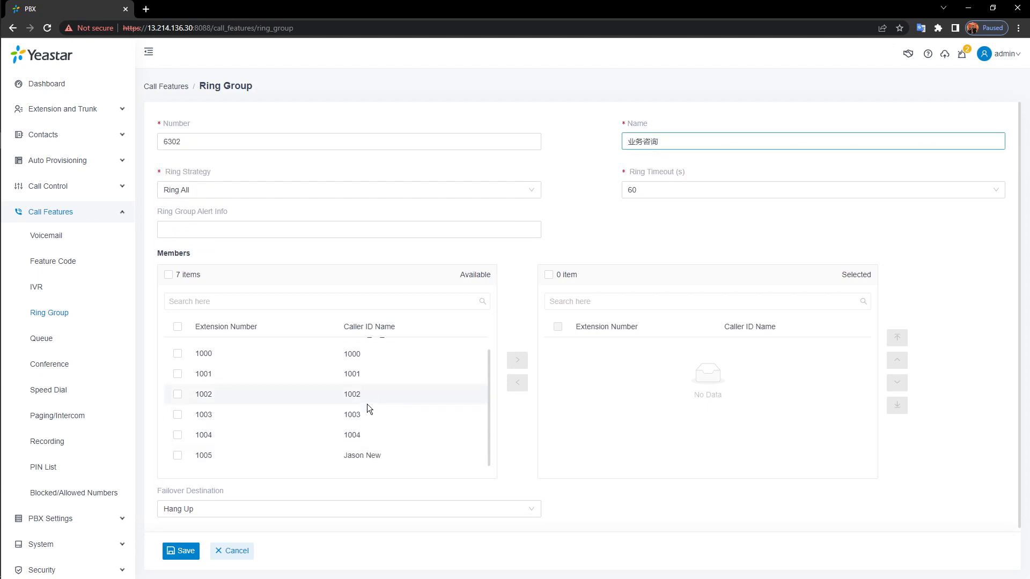
double_click(394, 433)
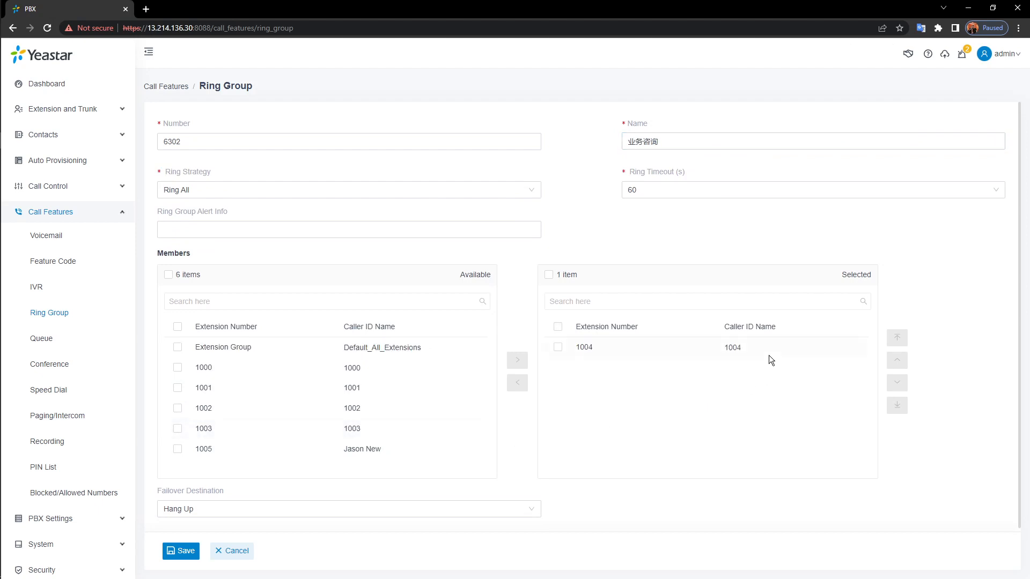
left_click(182, 551)
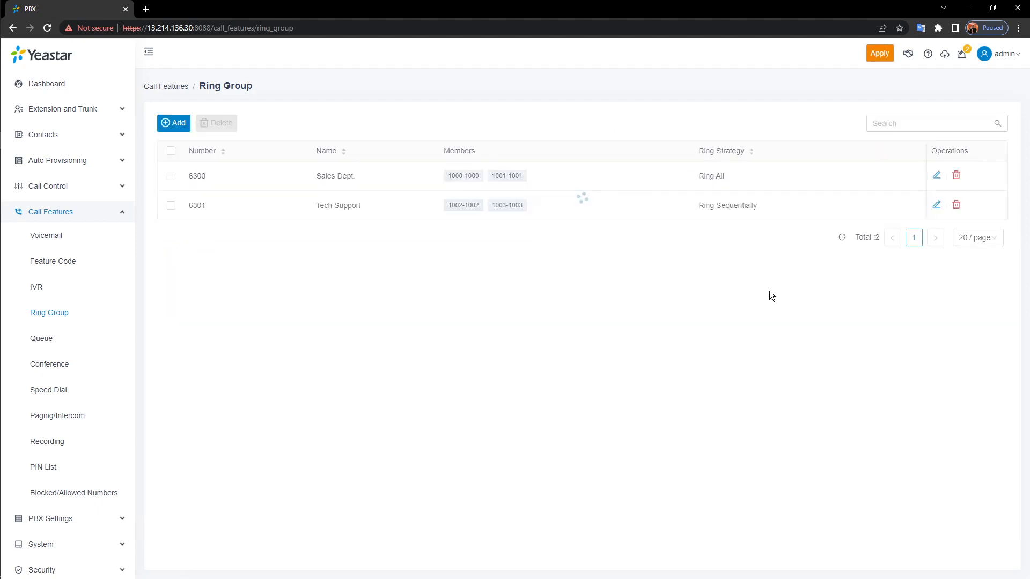
Start adding a fourth ring group and name it 技术支持.
left_click(171, 125)
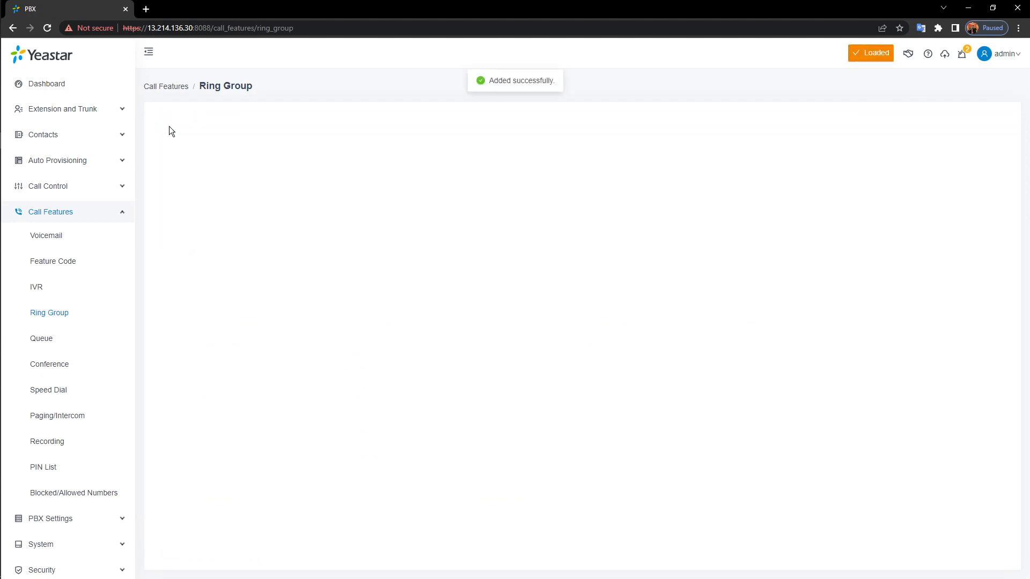
left_click(706, 142)
key("ctrl+a")
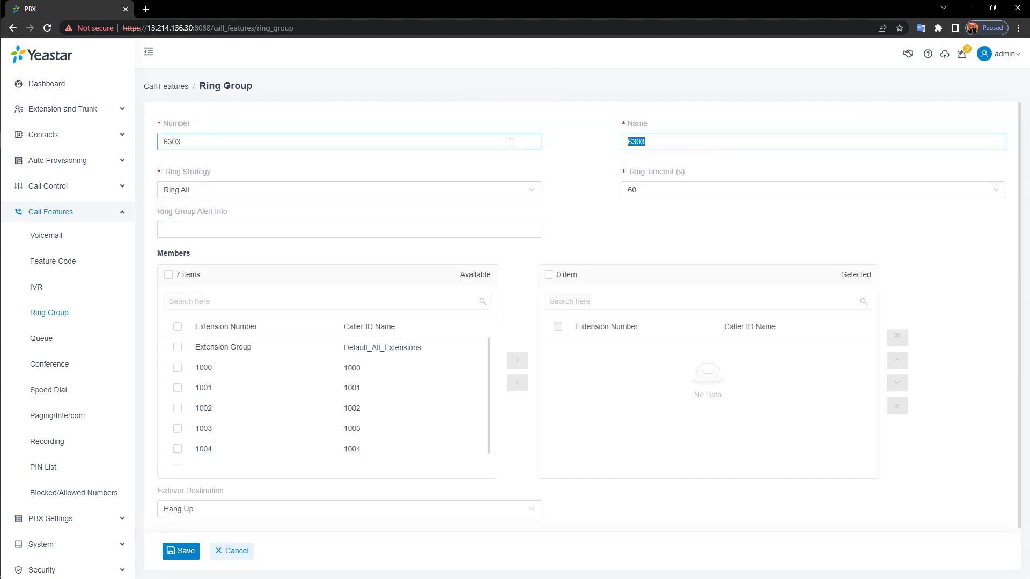
key("BackSpace")
type("技术支持")
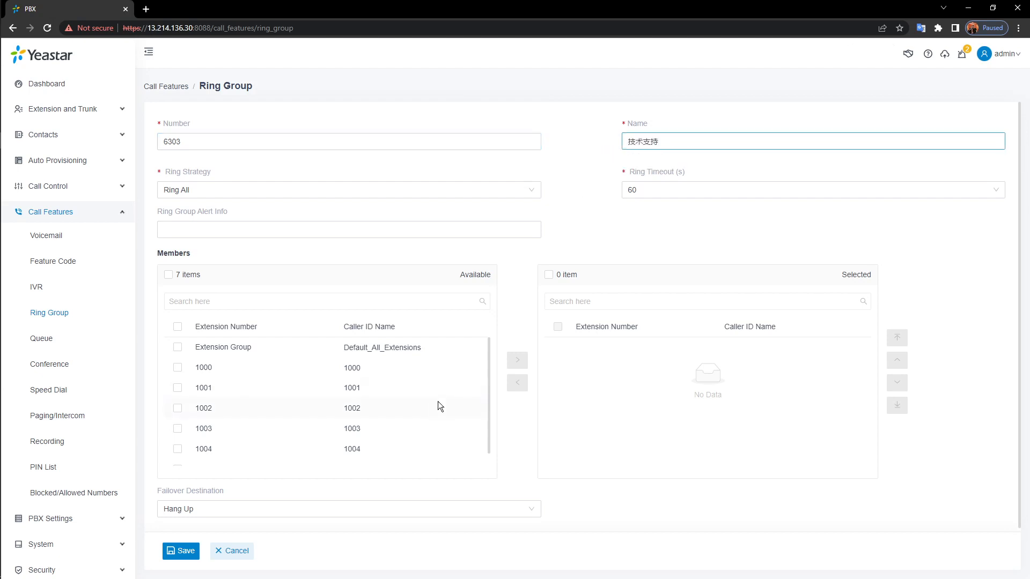
Add extension 1005 as the member of the 技术支持 ring group and save it.
scroll(375, 429, "down", 1)
double_click(422, 458)
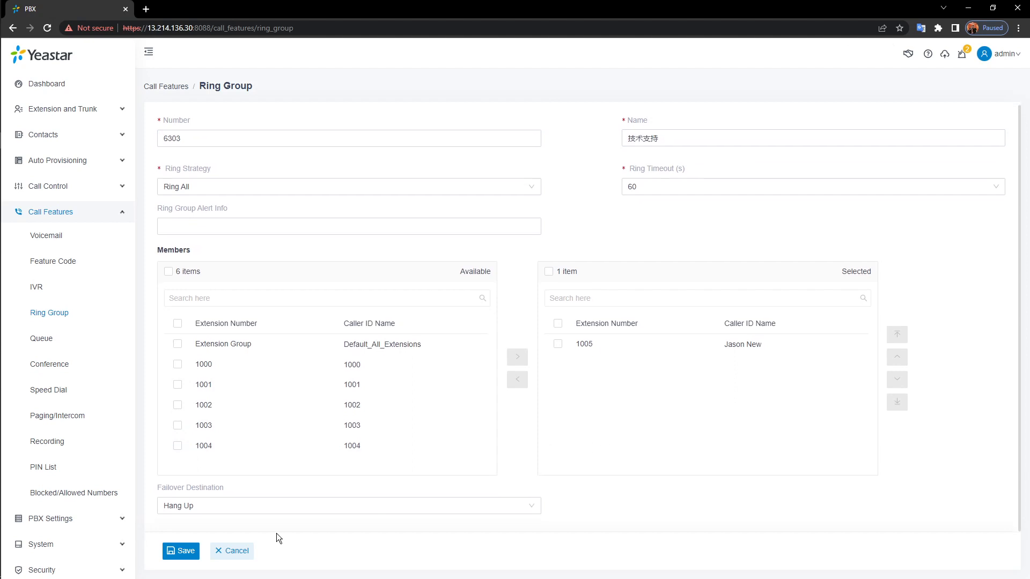
left_click(181, 551)
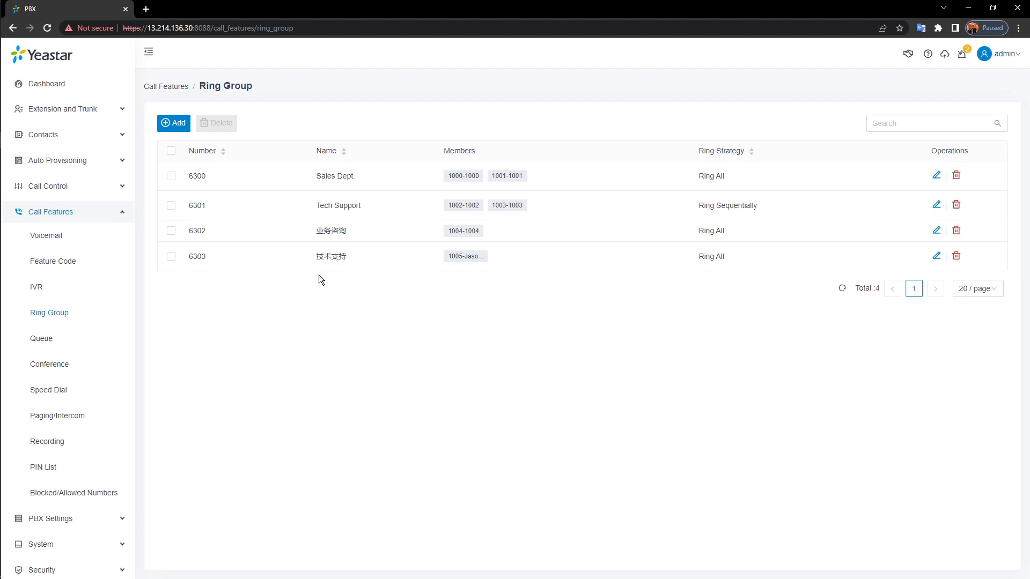
Start adding a new IVR and name it ENG.
left_click(51, 288)
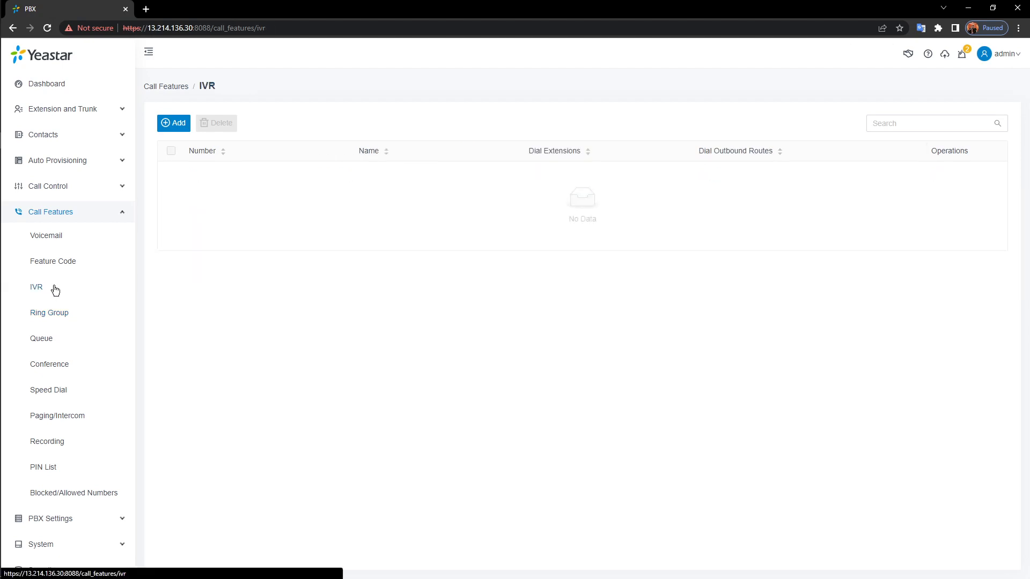
left_click(164, 125)
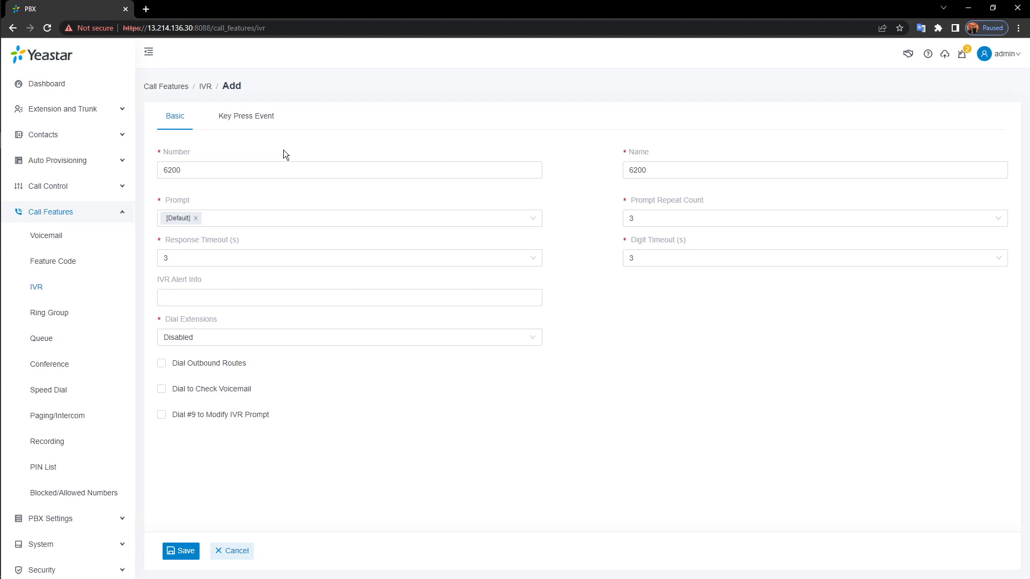
left_click_drag(690, 169, 594, 166)
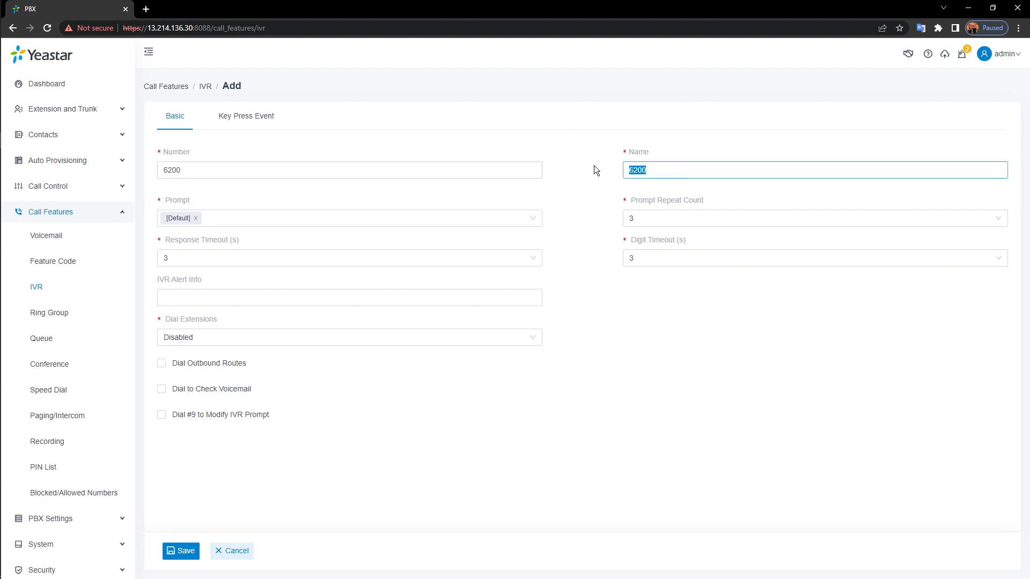
key("BackSpace")
type("ENG")
Examine the ENG IVR's prompt, response timeout, digit timeout, alert info and dial extensions options, keeping their default settings.
left_click(423, 223)
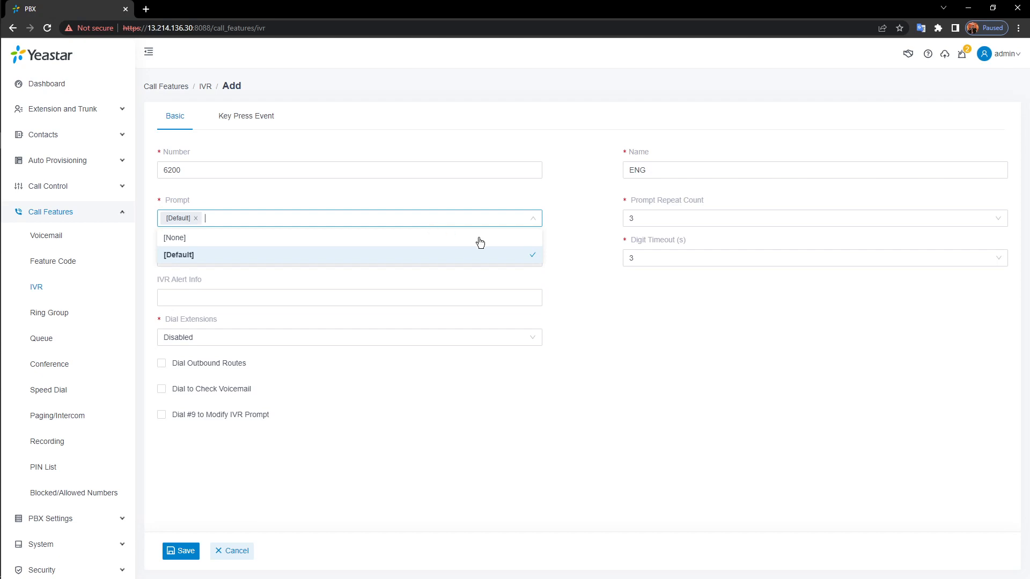
left_click(536, 195)
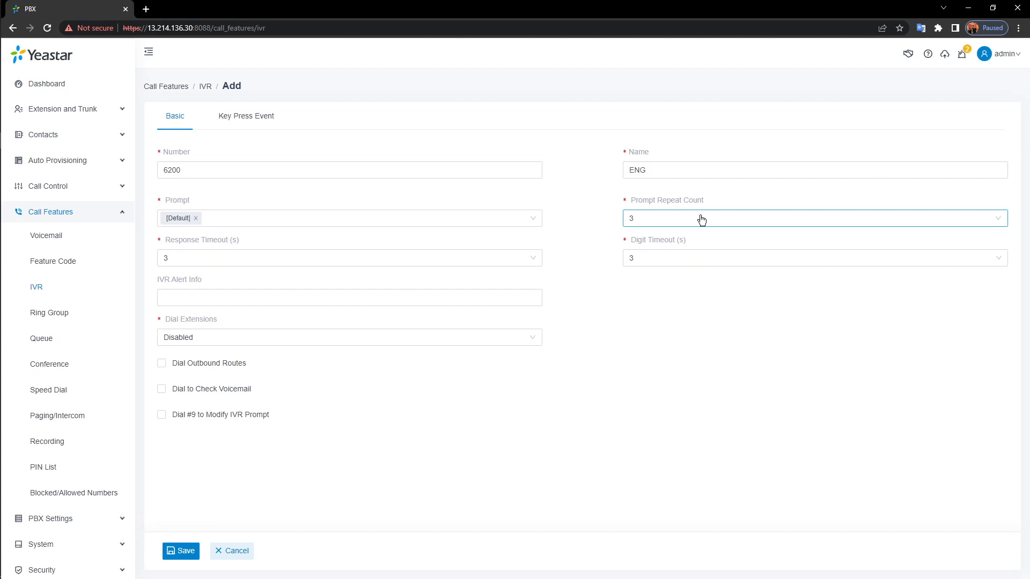
left_click(407, 258)
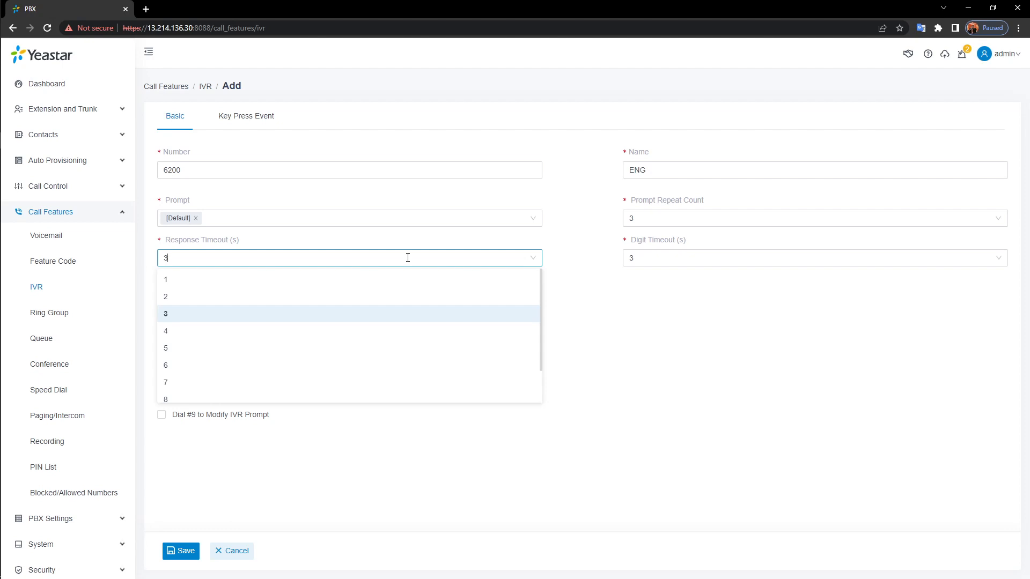
left_click(751, 263)
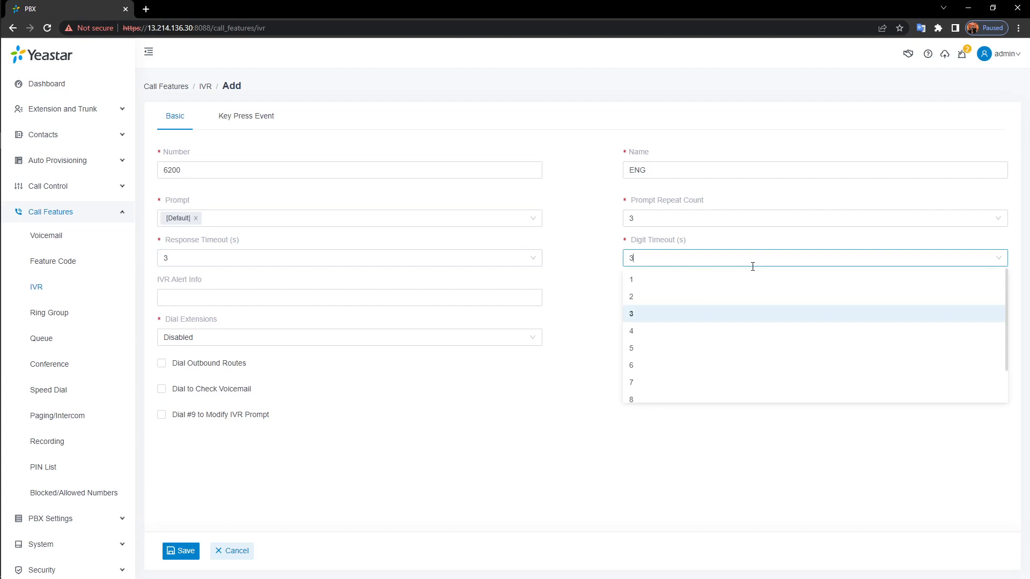
left_click(585, 279)
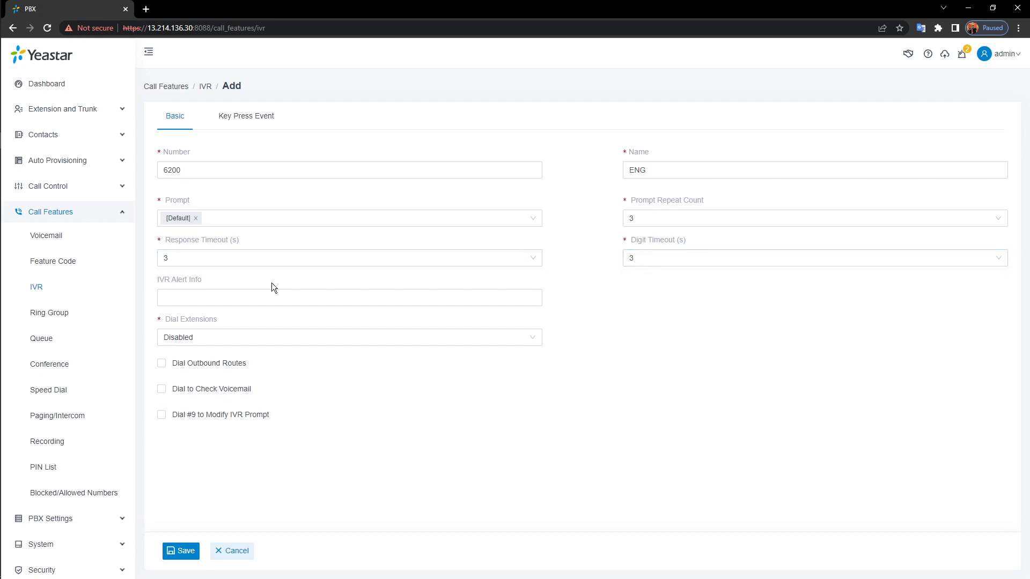
left_click(214, 297)
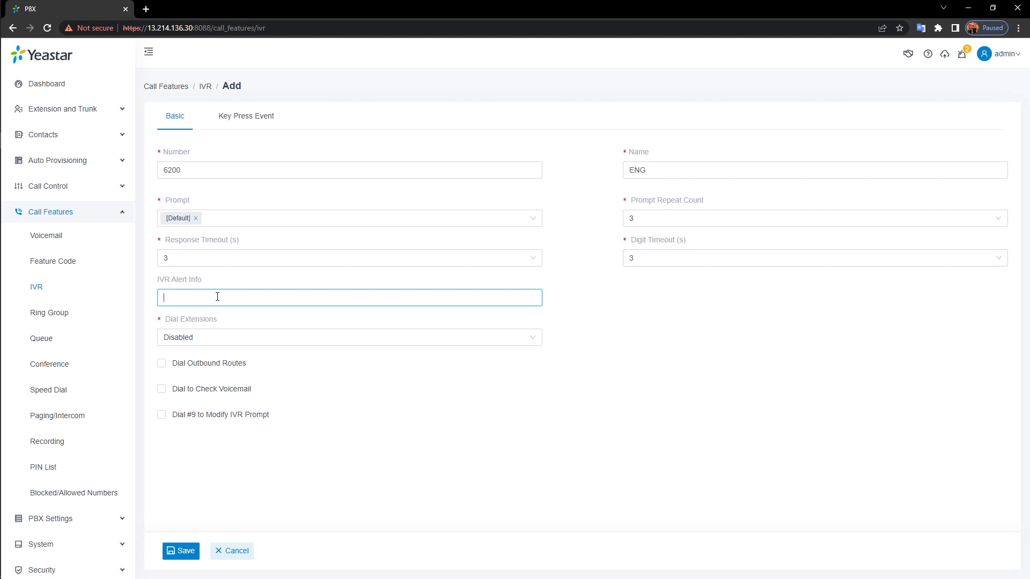
left_click(217, 297)
left_click(500, 364)
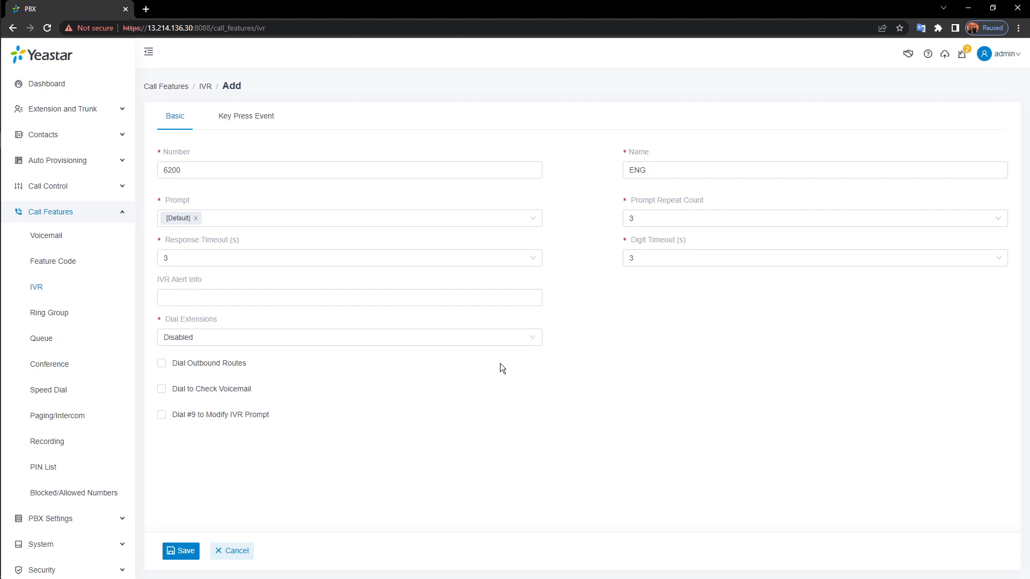
left_click(524, 343)
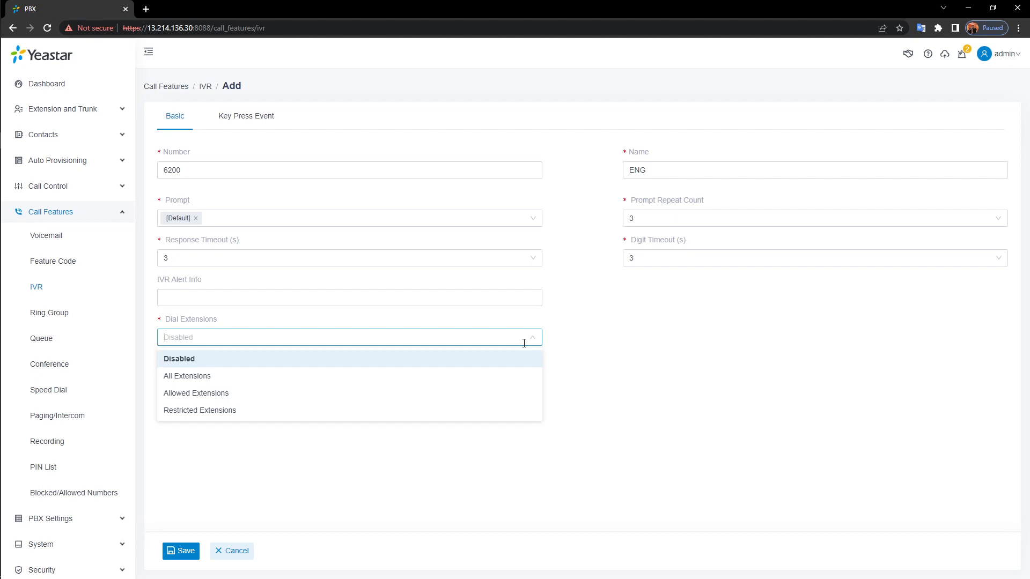
left_click(587, 347)
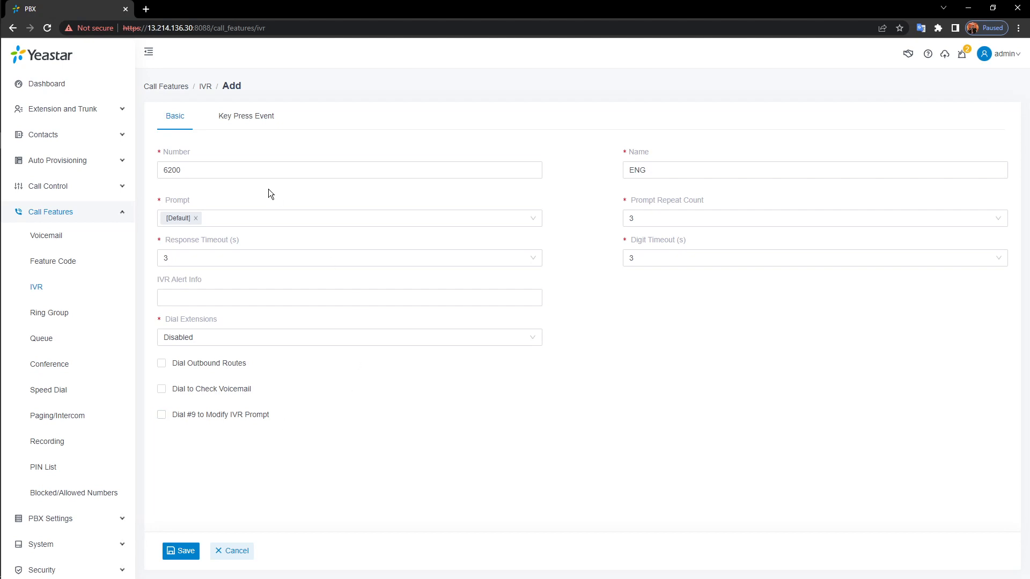
Route the ENG IVR's Press 1 to ring group 6300-Sales Dept. and Press 2 to ring group 6301-Tech Support.
left_click(244, 123)
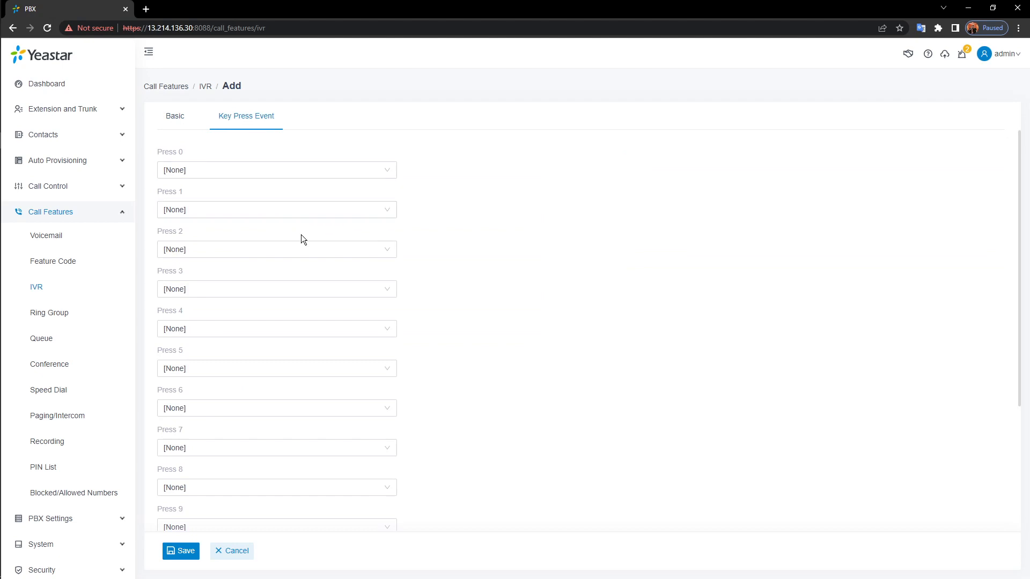
left_click(374, 215)
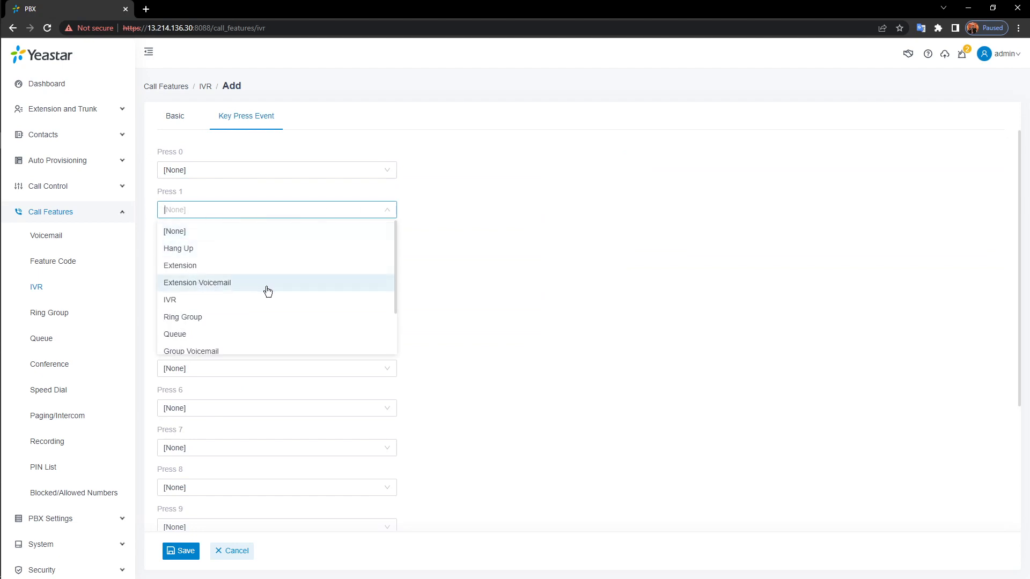
left_click(239, 325)
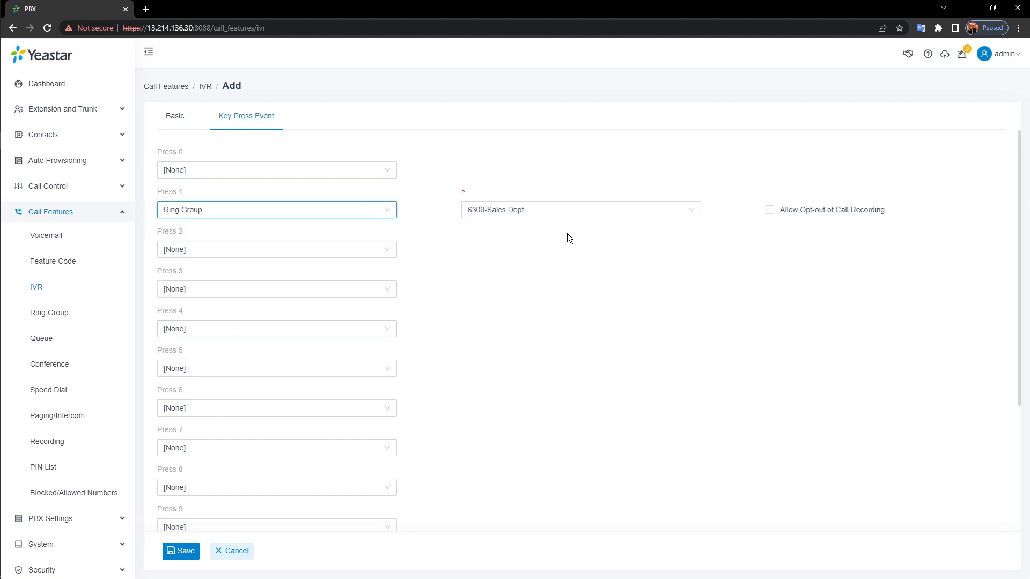
left_click(304, 251)
left_click(202, 352)
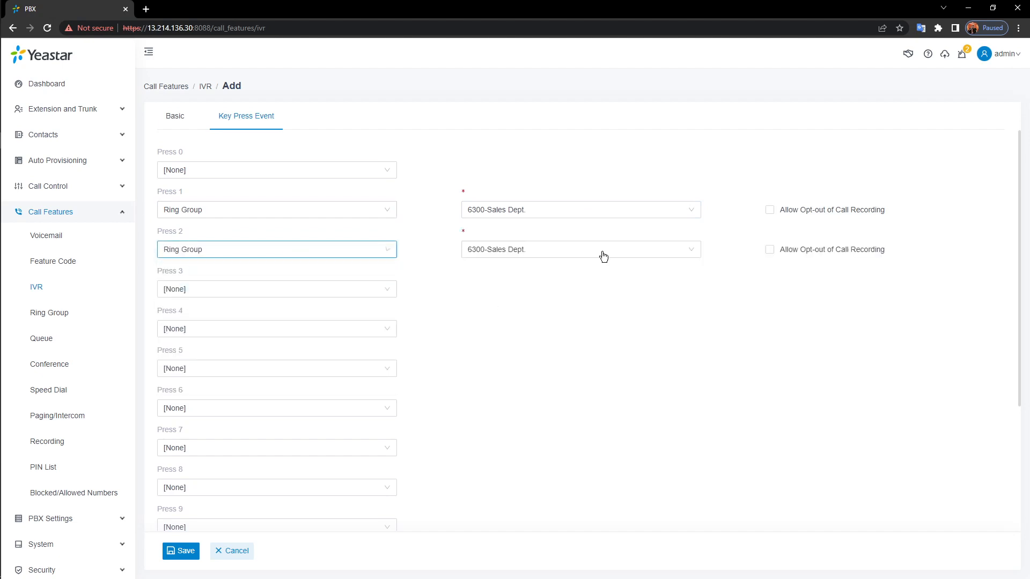
left_click(609, 249)
left_click(532, 285)
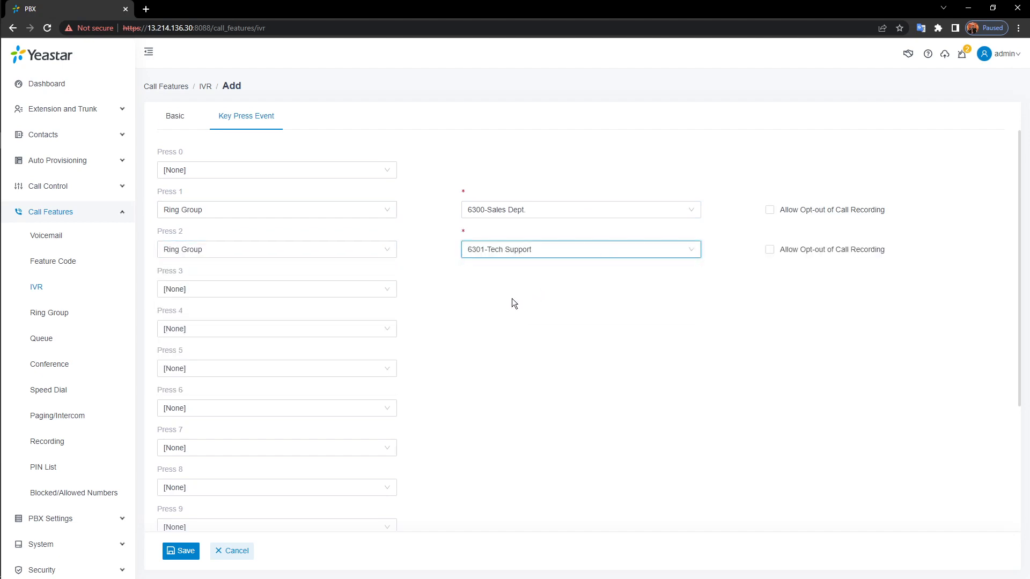
Check the ENG IVR's response timeout and invalid input destination choices, keeping [None] and Play IVR Prompt, and save the IVR.
scroll(511, 298, "down", 3)
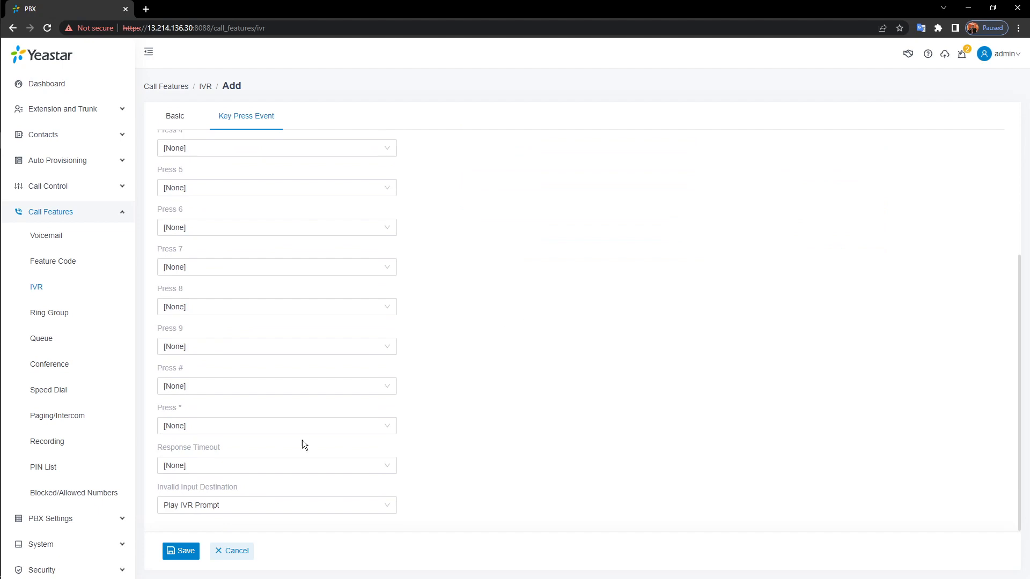
left_click(309, 467)
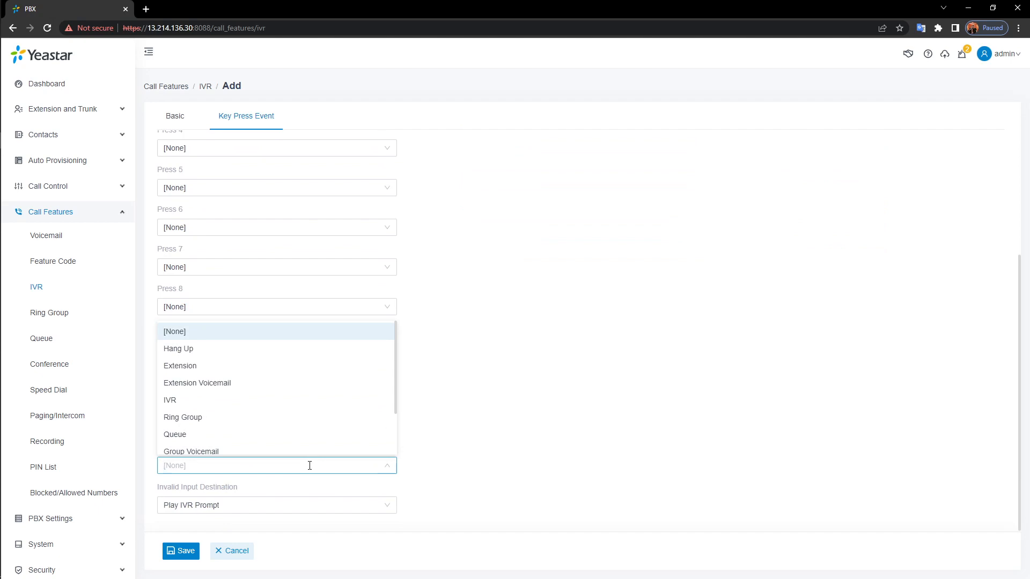
left_click(402, 477)
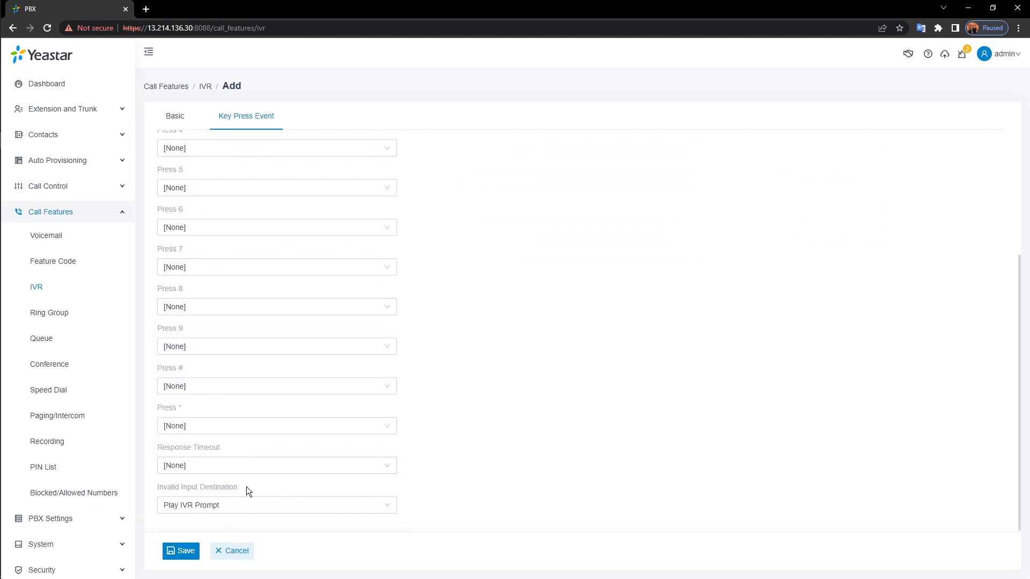
left_click(354, 507)
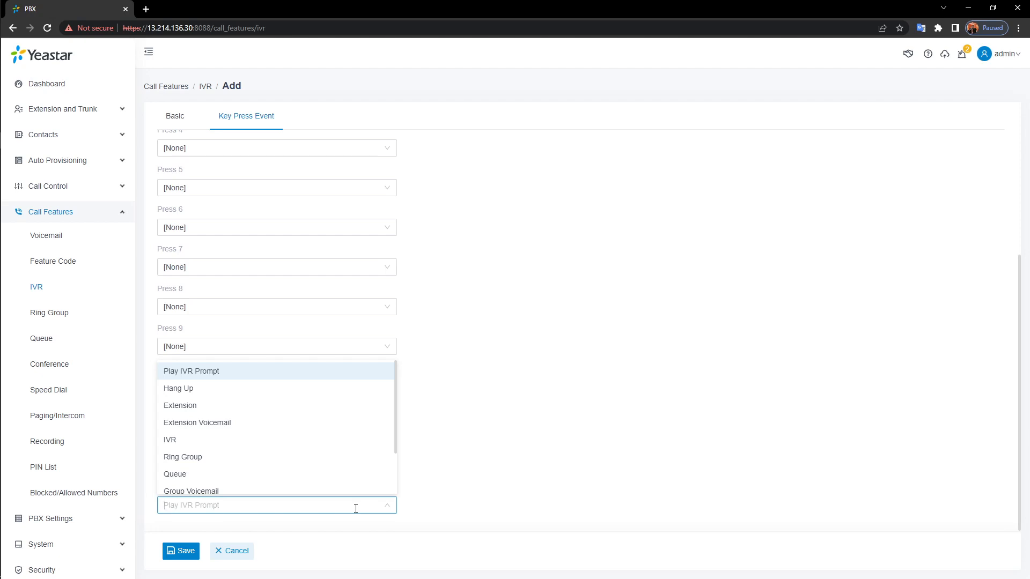
left_click(462, 450)
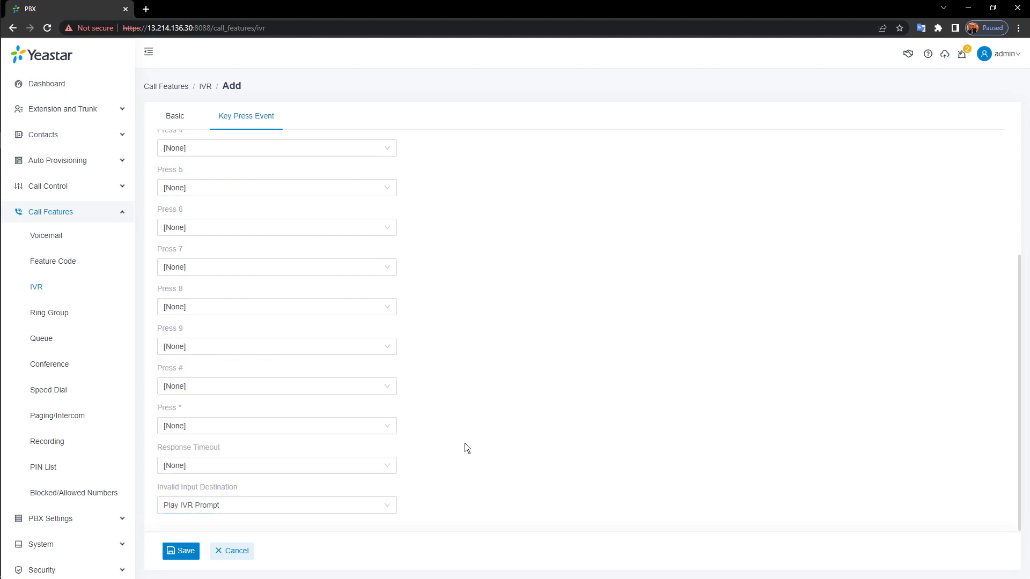
left_click(185, 551)
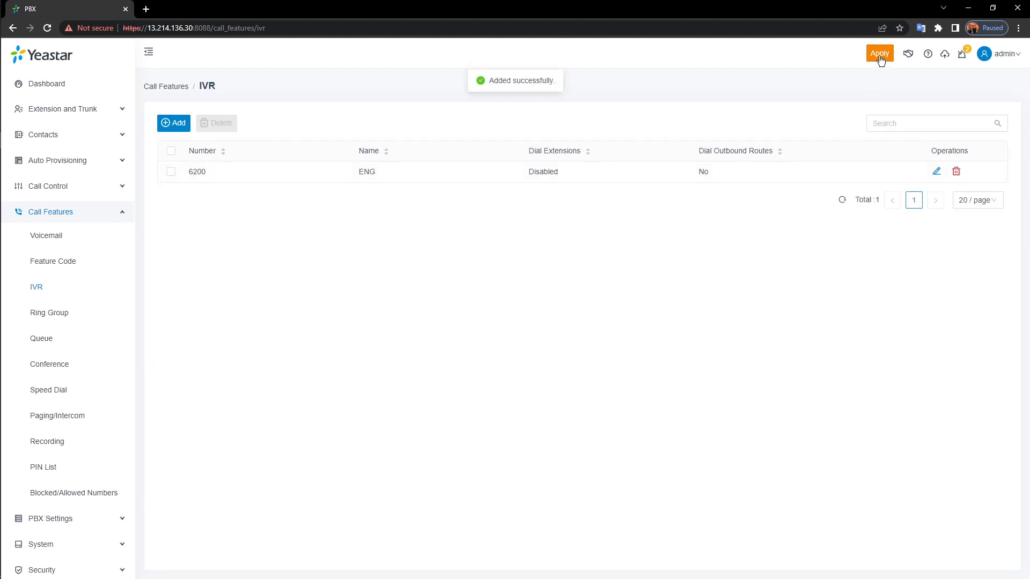
Start adding a second IVR and name it CHN.
left_click(178, 130)
left_click_drag(735, 170, 548, 184)
key("BackSpace")
type("CHN")
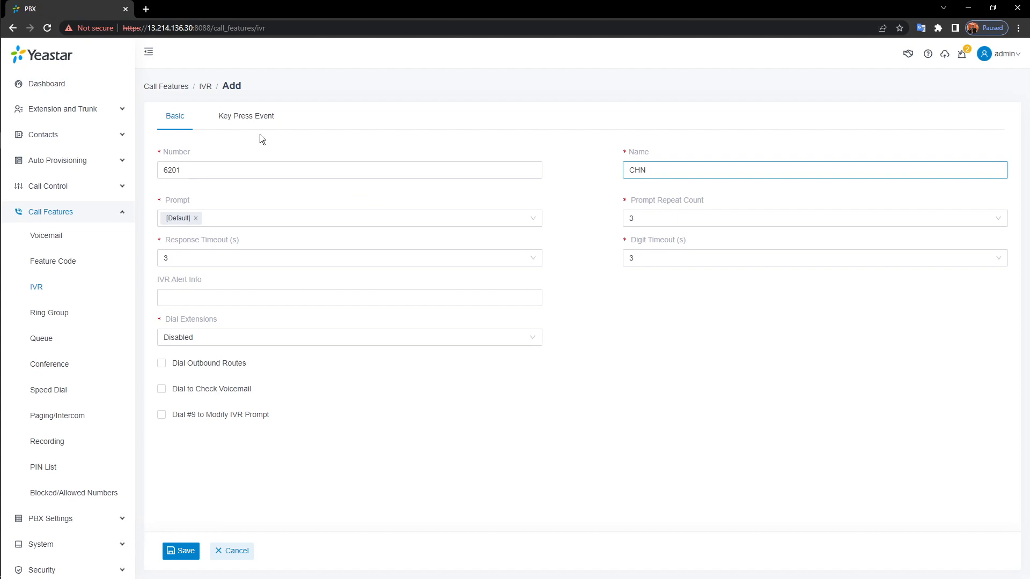
Route the CHN IVR's Press 1 to ring group 6302-业务咨询.
left_click(251, 118)
left_click(354, 209)
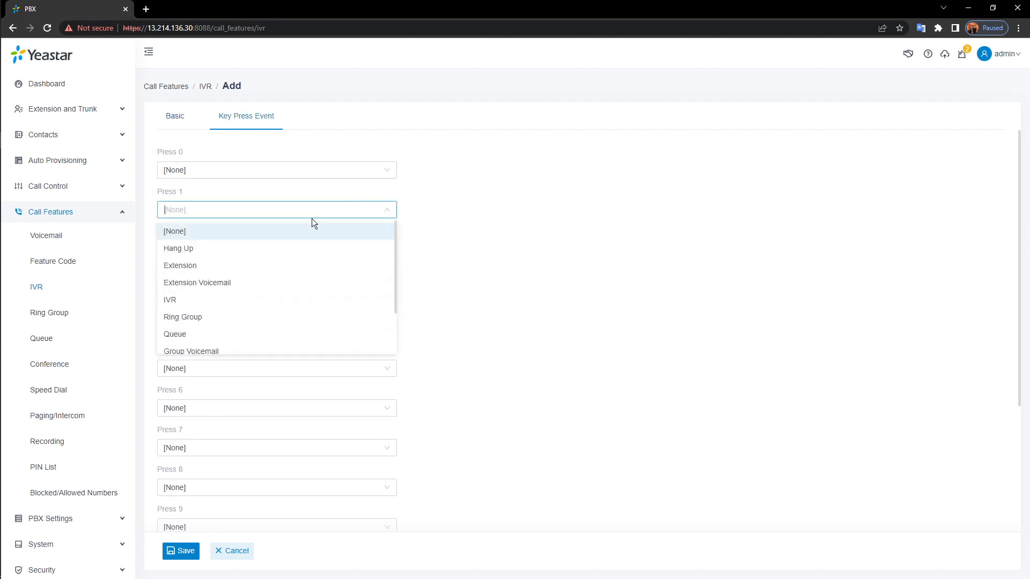
left_click(221, 317)
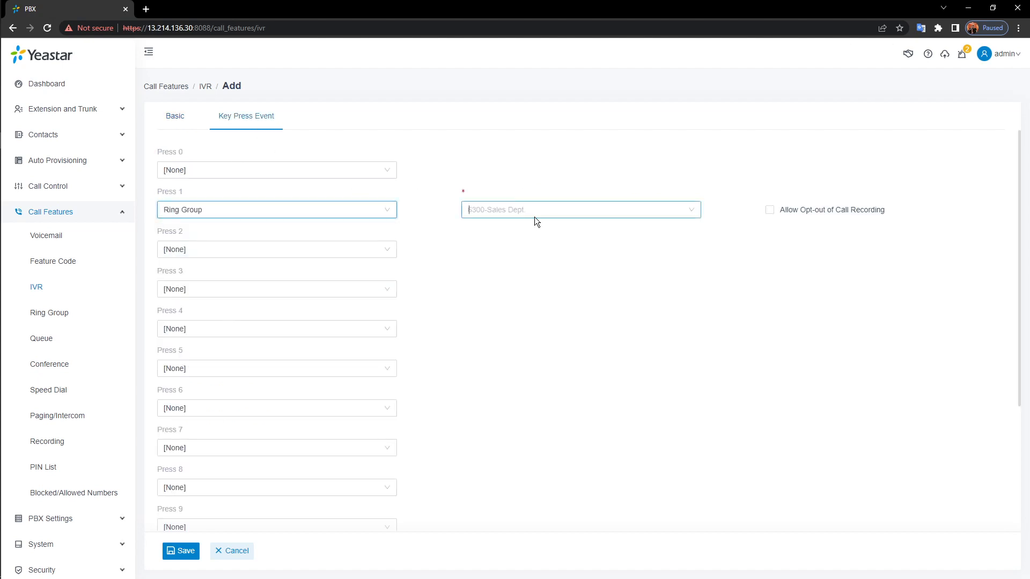
left_click(529, 263)
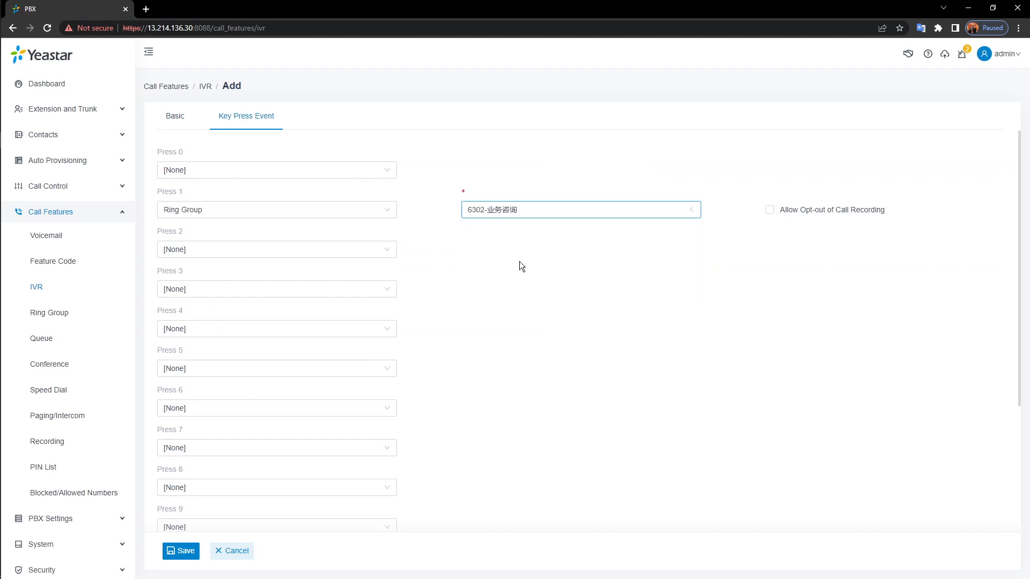
Route the CHN IVR's Press 2 to ring group 6303-技术支持 and save the IVR.
left_click(387, 247)
left_click(309, 356)
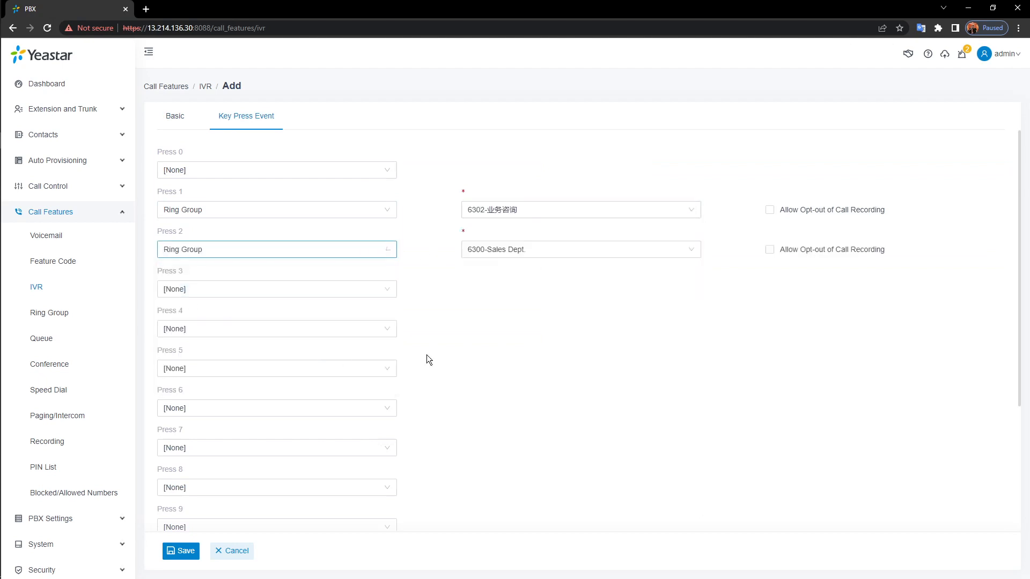
left_click(620, 255)
left_click(529, 323)
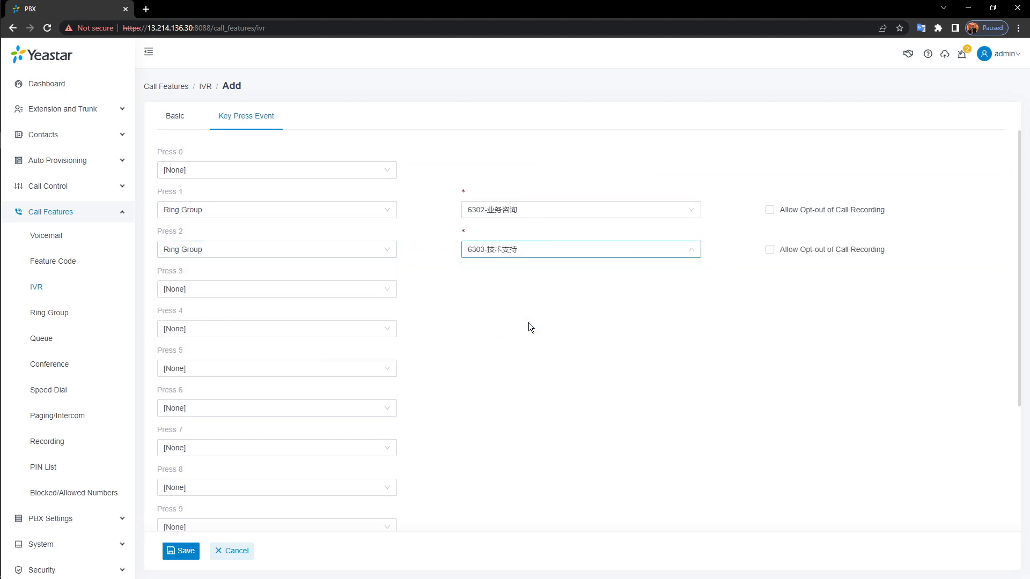
left_click(175, 551)
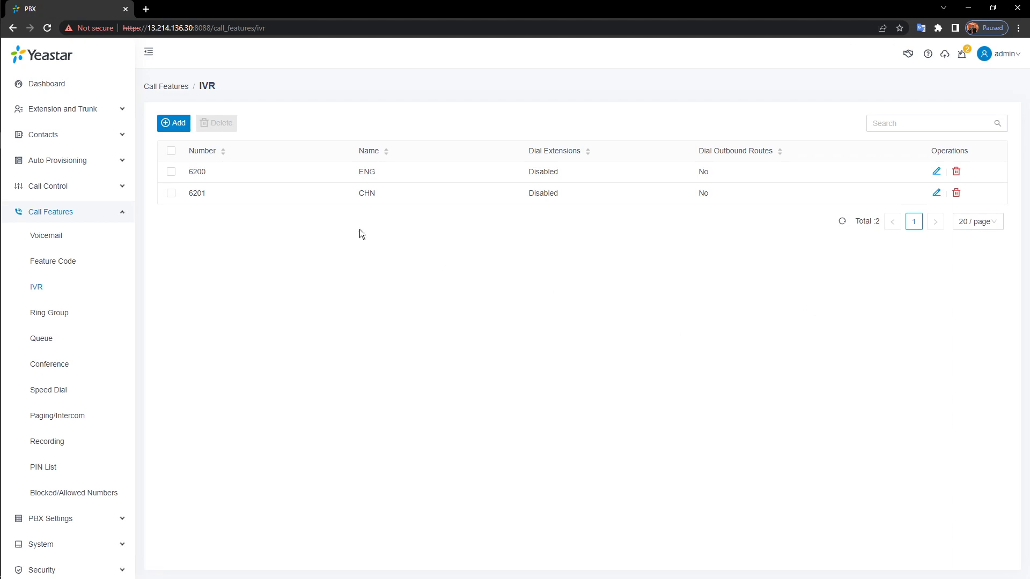
Start adding a third IVR and name it Greetings.
left_click(180, 126)
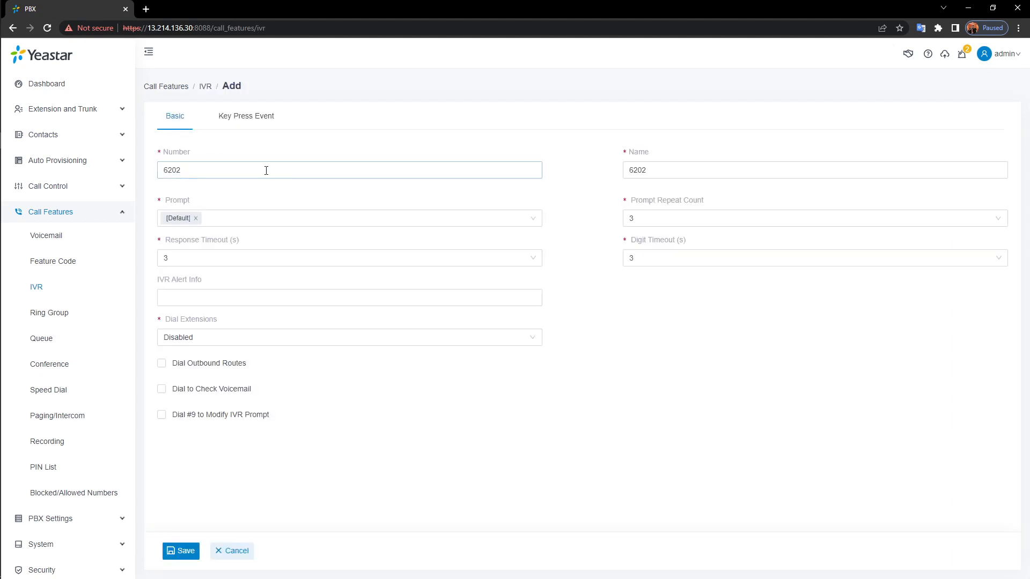
left_click_drag(777, 178, 571, 167)
key("BackSpace")
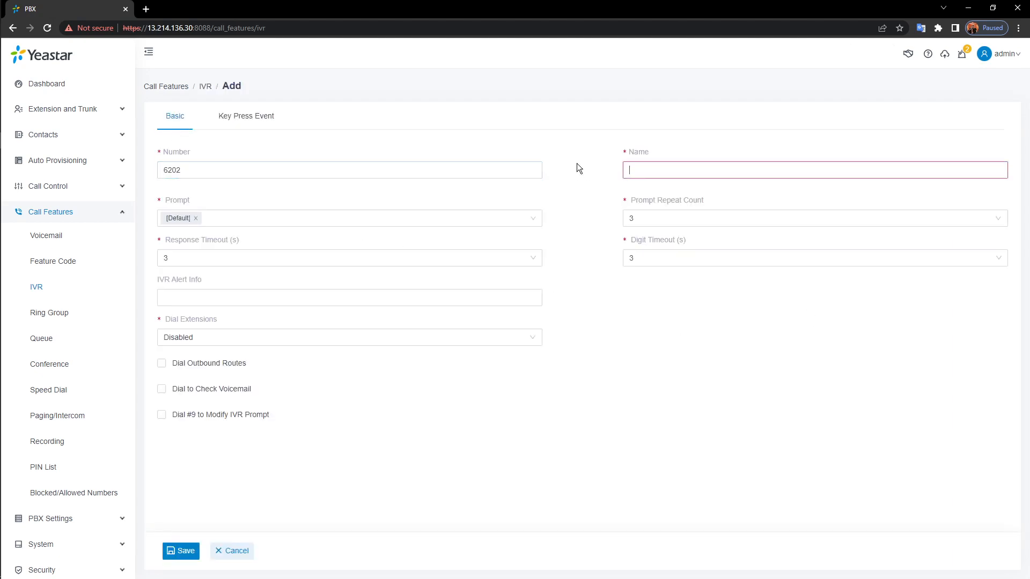
type("Greetings")
left_click(518, 218)
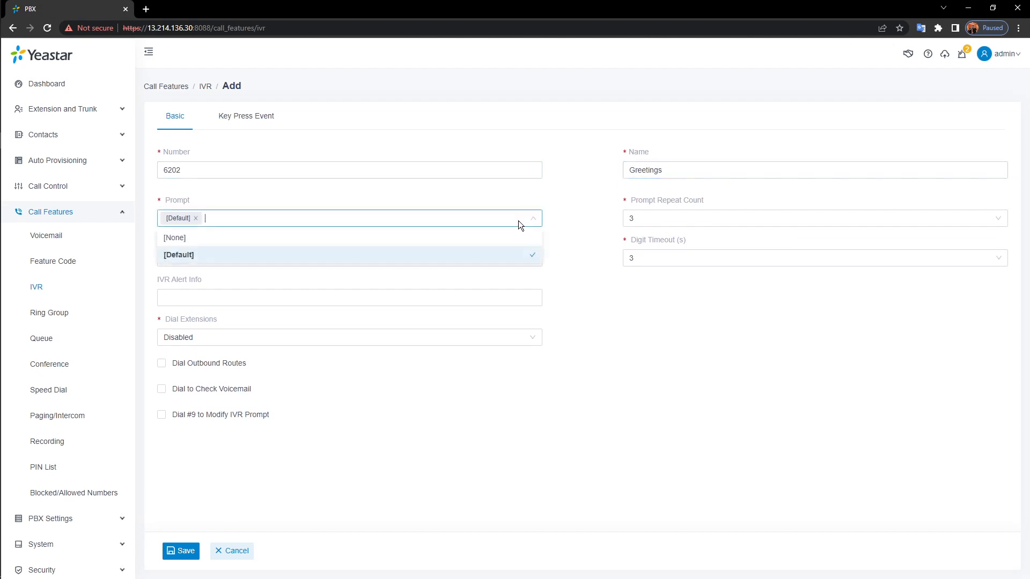
left_click(372, 255)
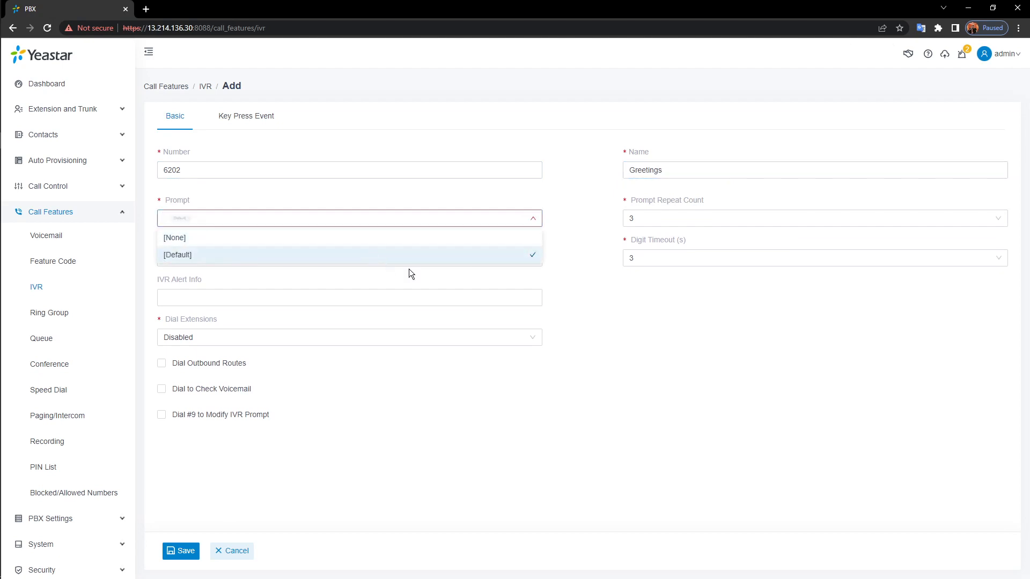
left_click(457, 255)
left_click(639, 315)
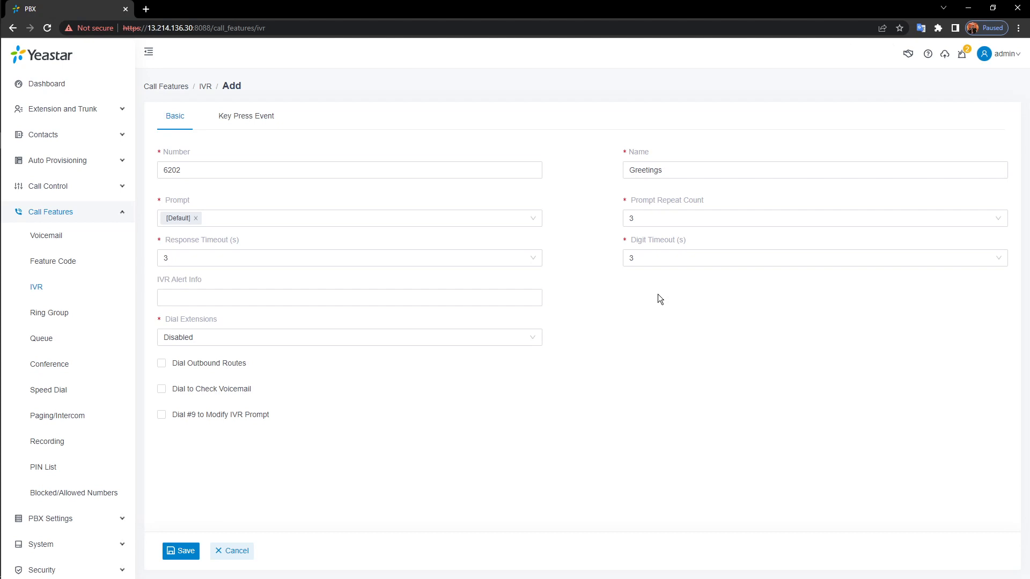
Route the Greetings IVR's Press 1 to IVR 6200-ENG.
left_click(238, 122)
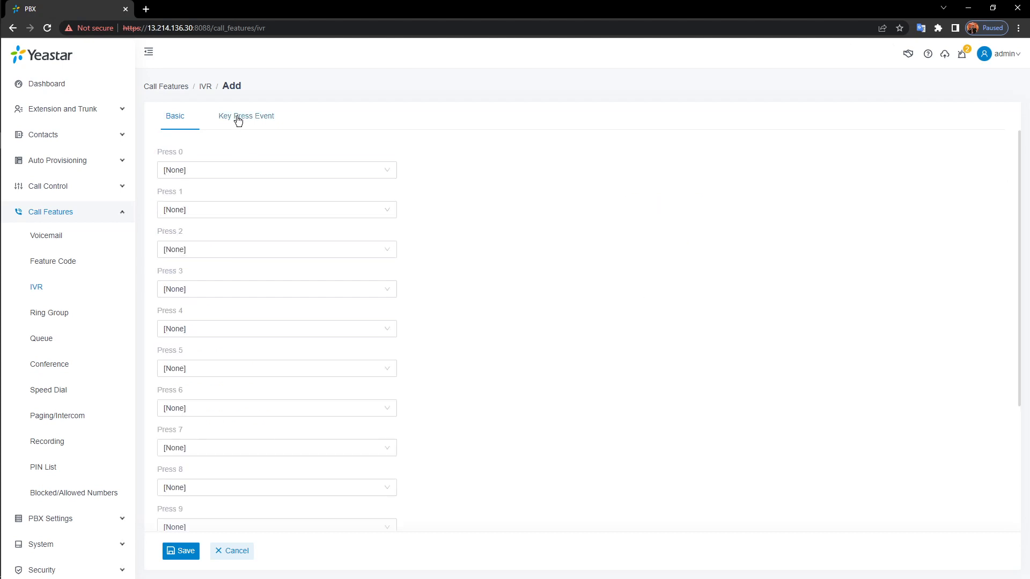
left_click(359, 205)
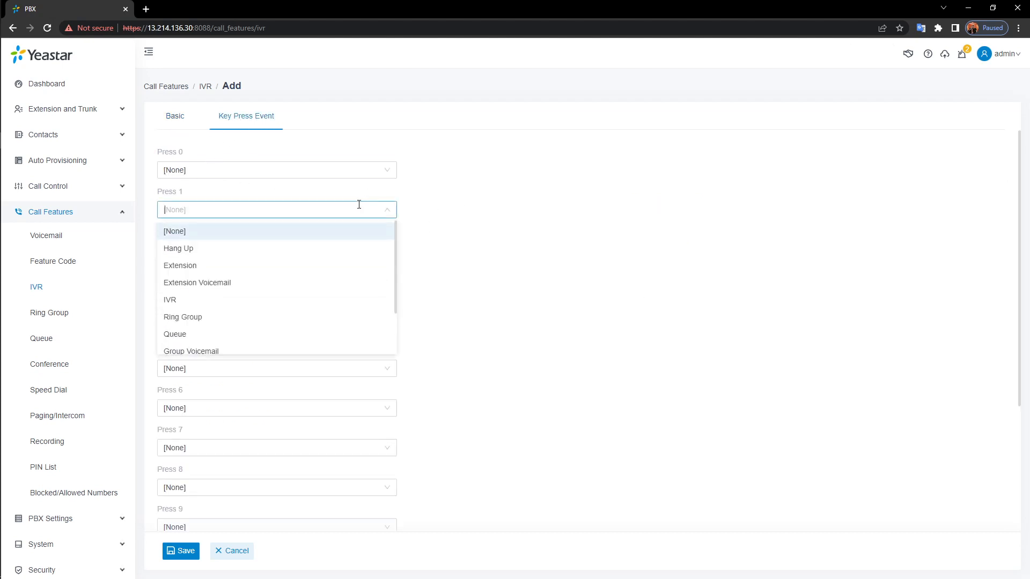
left_click(220, 304)
left_click(594, 217)
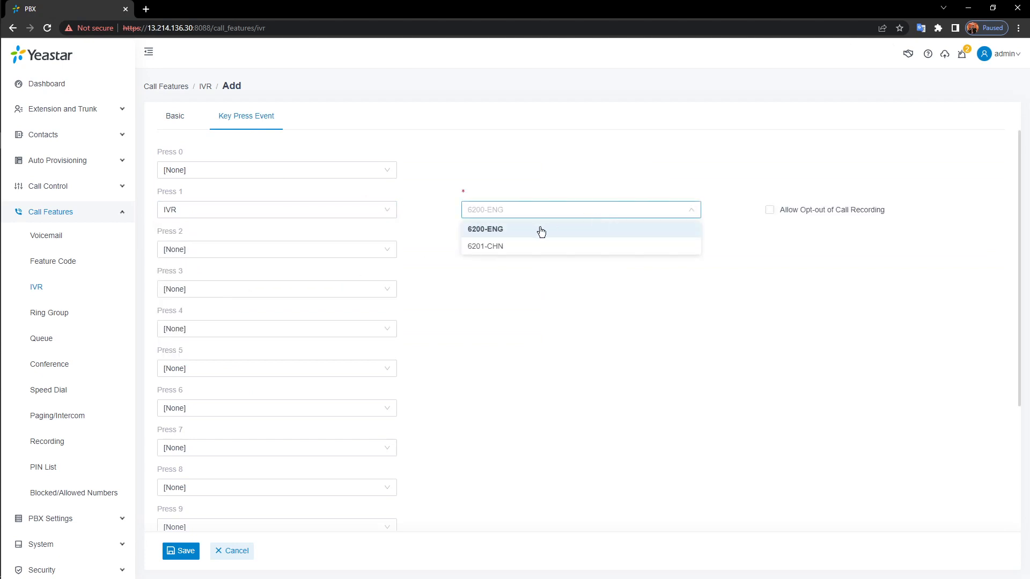
Route the Greetings IVR's Press 2 to IVR 6201-CHN and save the IVR.
left_click(368, 248)
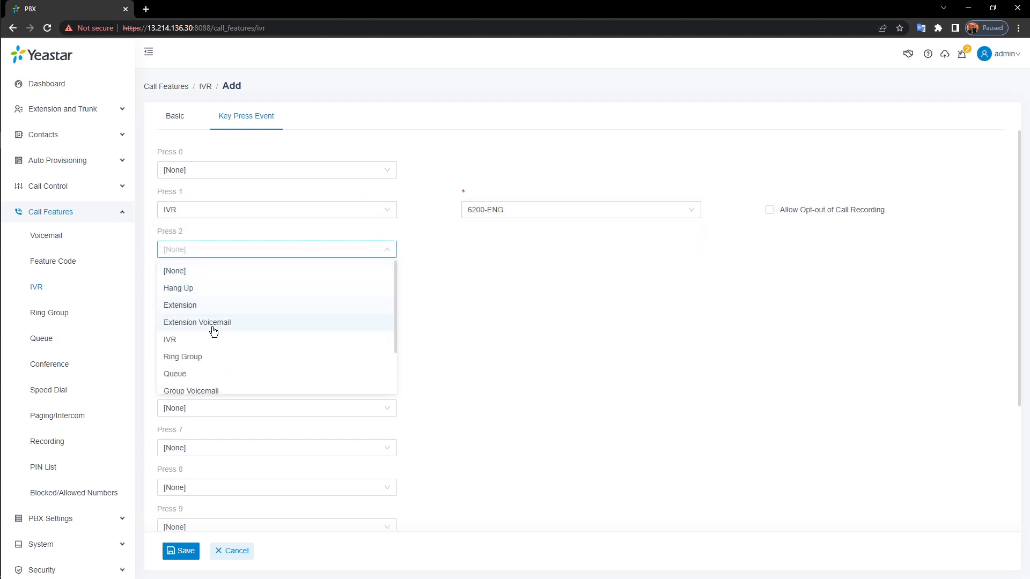
left_click(209, 339)
left_click(639, 252)
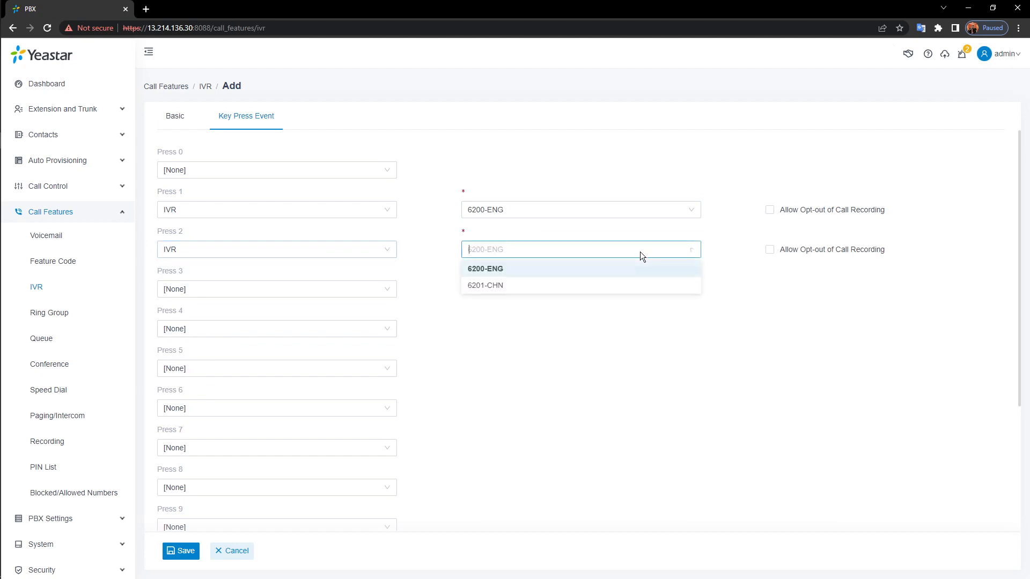
left_click(556, 292)
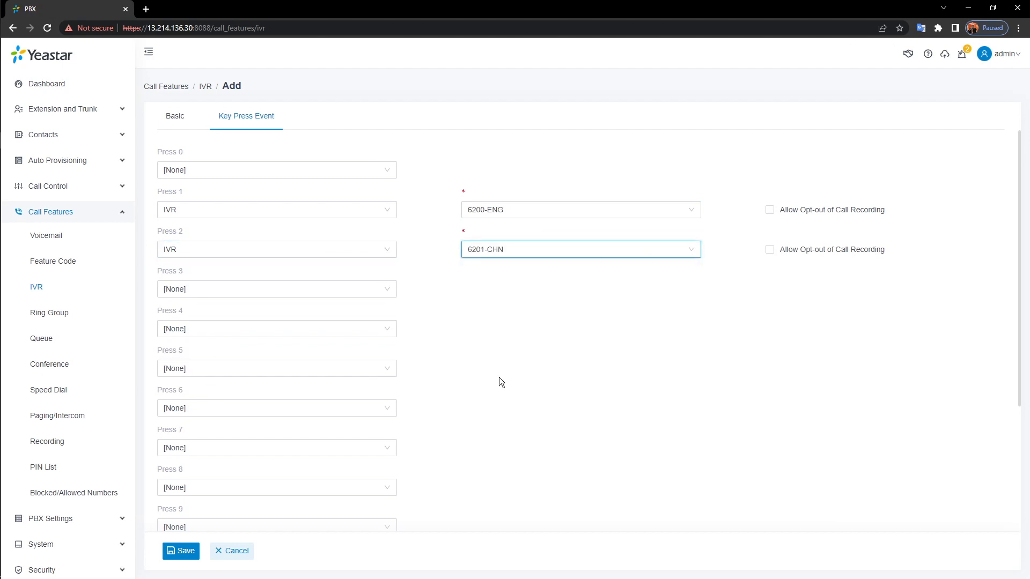
left_click(177, 556)
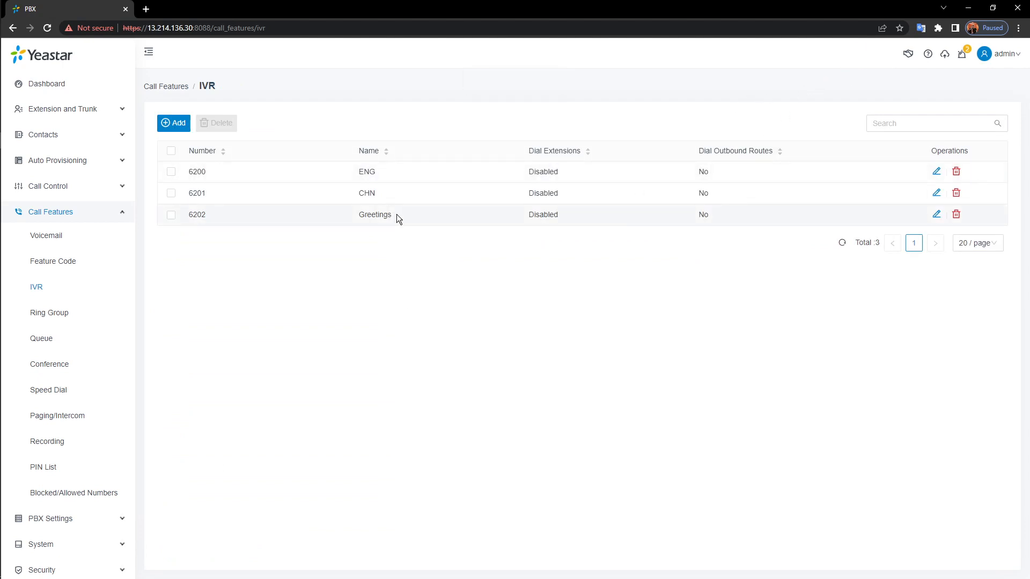
left_click_drag(397, 214, 349, 225)
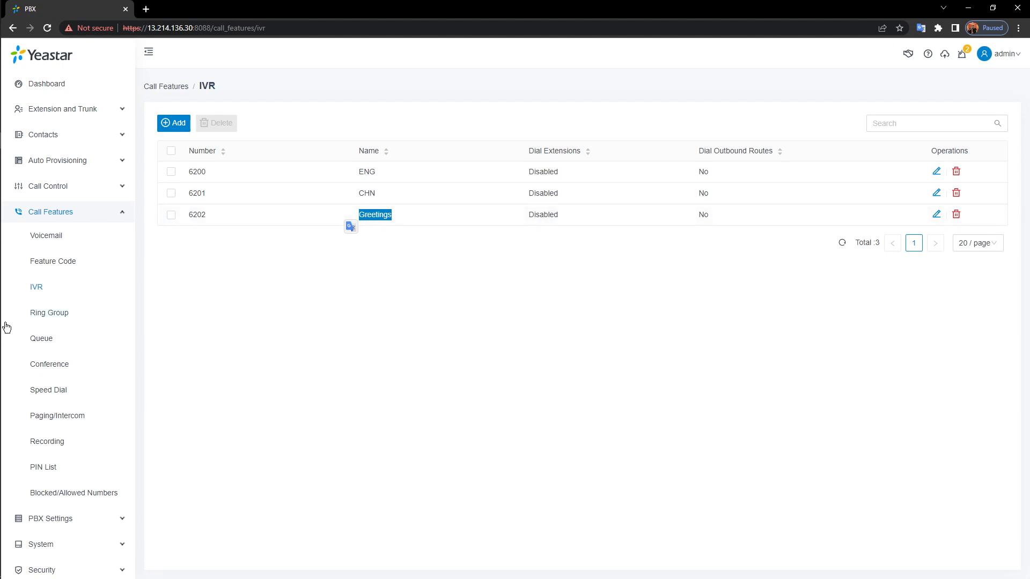
Start adding a queue with number 6400 and name it service_center.
left_click(57, 342)
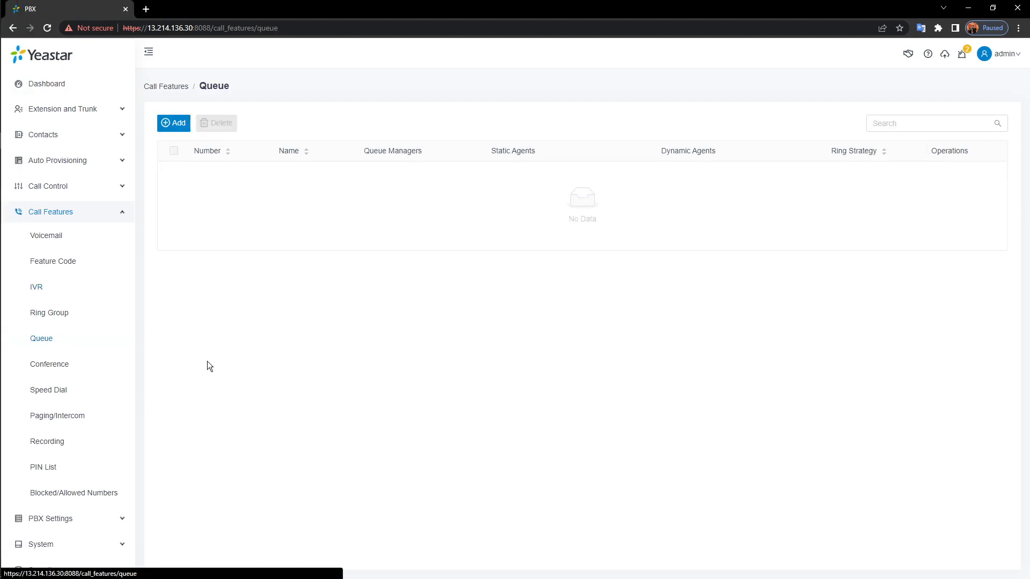
left_click(183, 130)
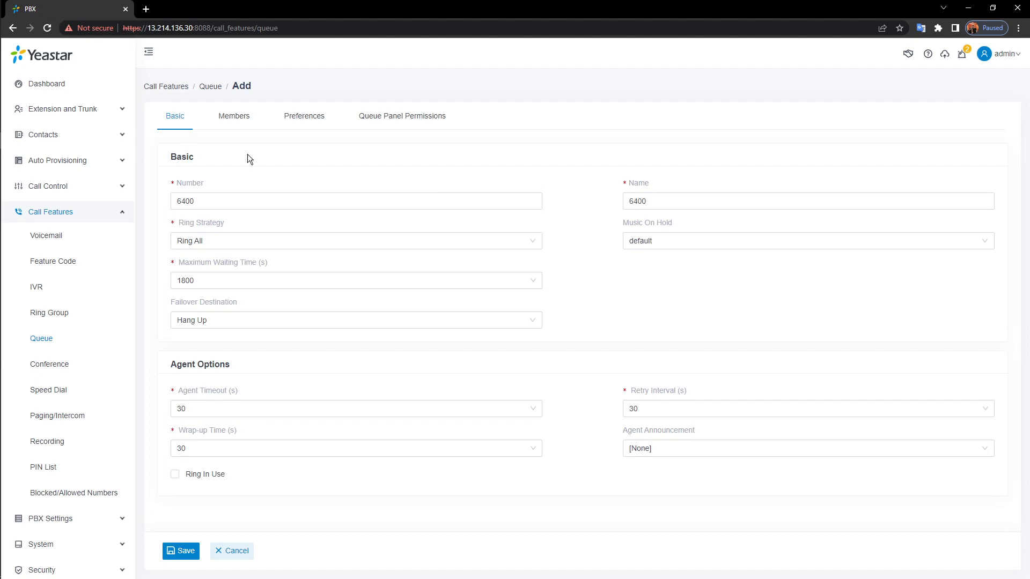
left_click(272, 207)
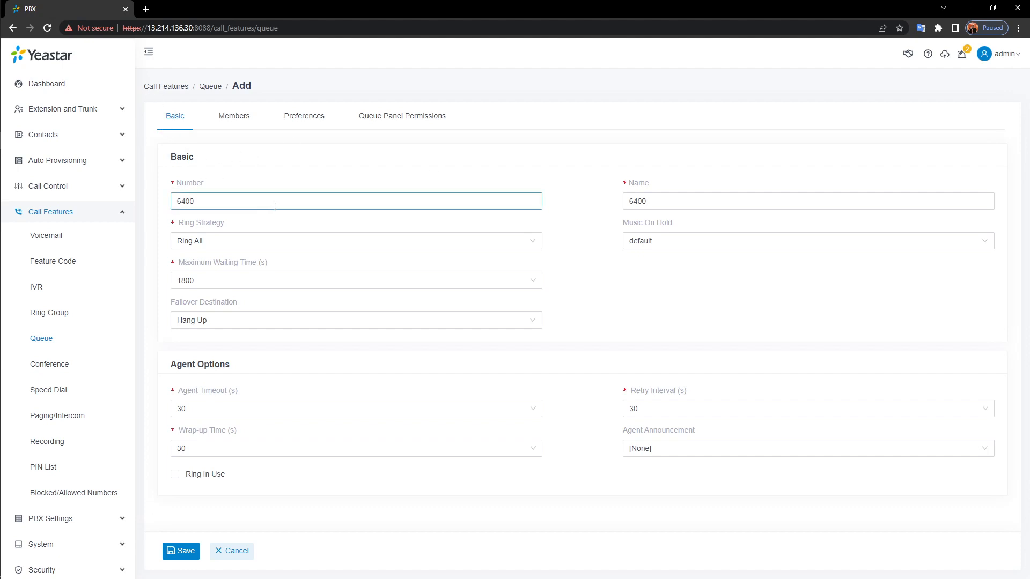
left_click(716, 201)
key("BackSpace")
key("BackSpace")
key("BackSpace")
key("BackSpace")
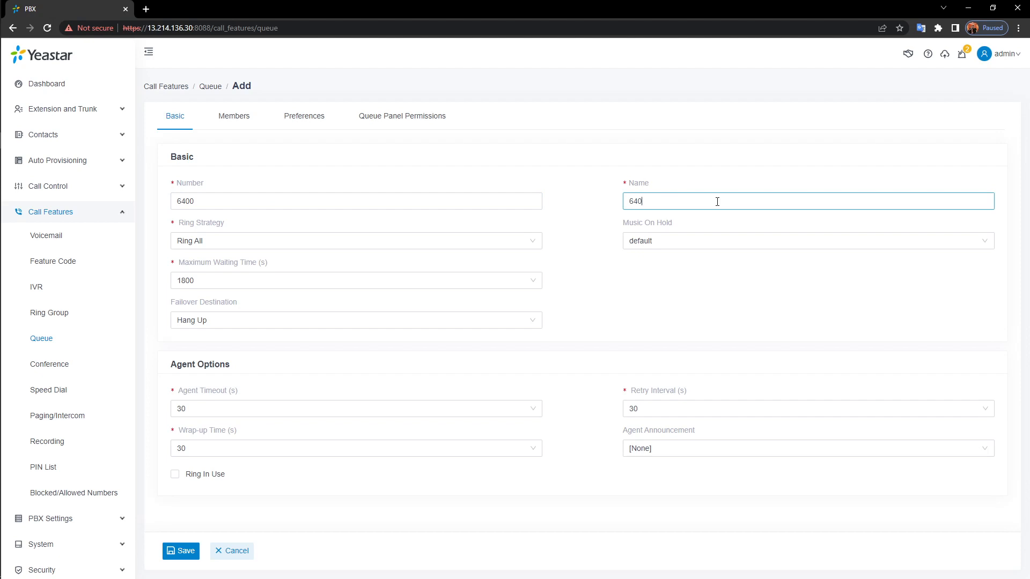
type("service_center")
Review the new queue's available ring strategies, music on hold choices and failover destinations.
left_click(410, 247)
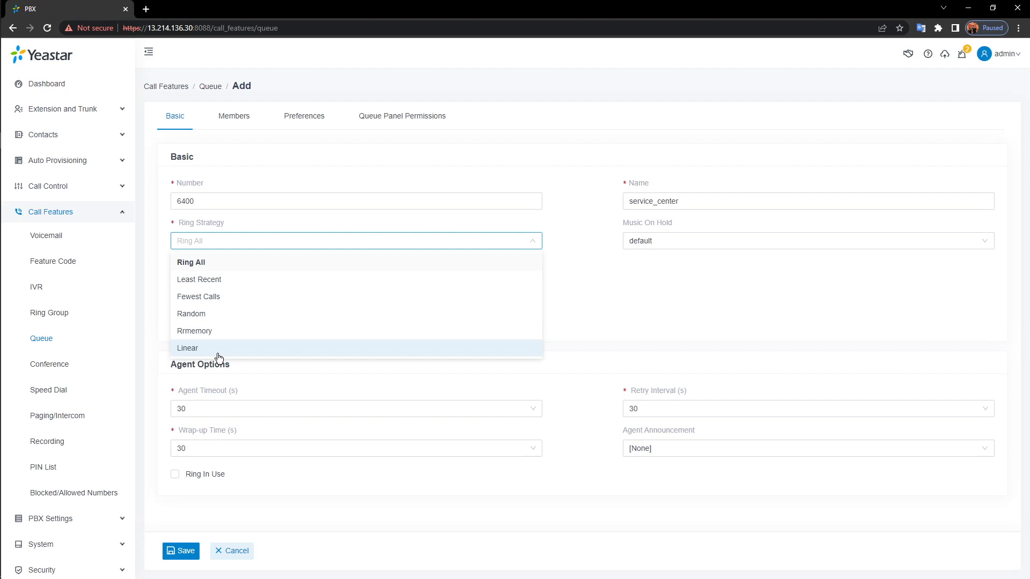
left_click(571, 308)
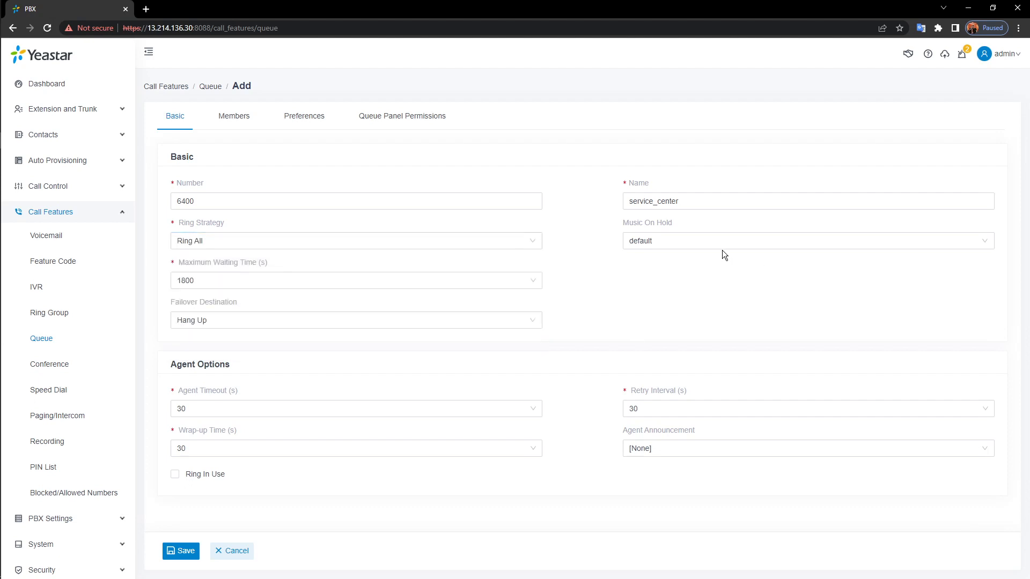
left_click(728, 244)
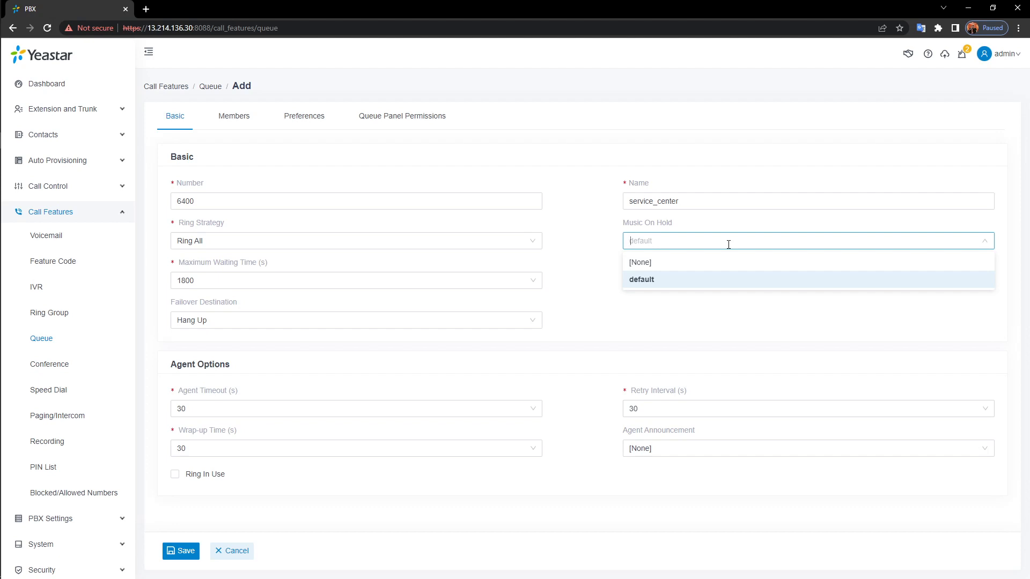
left_click(555, 292)
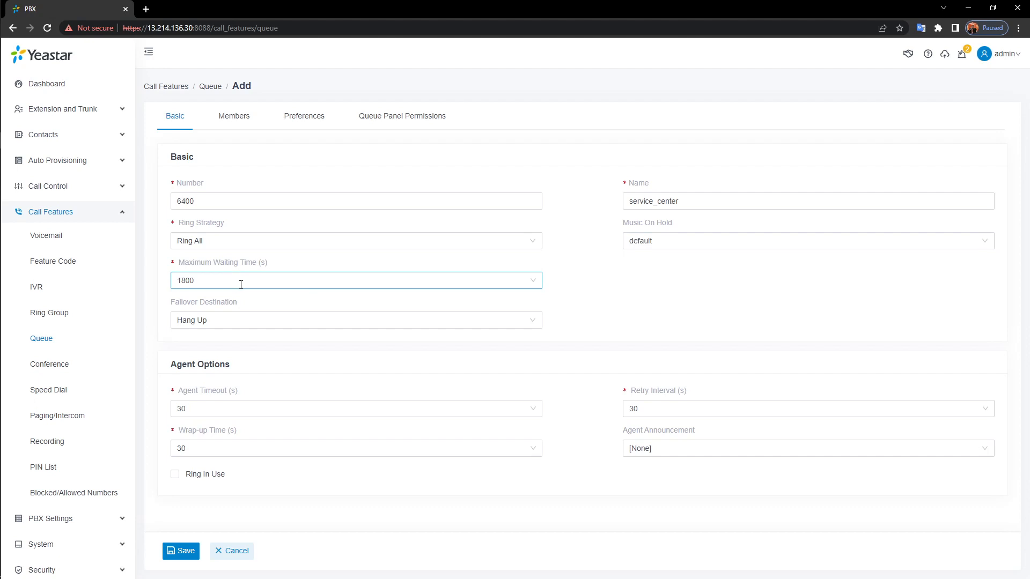
left_click(296, 323)
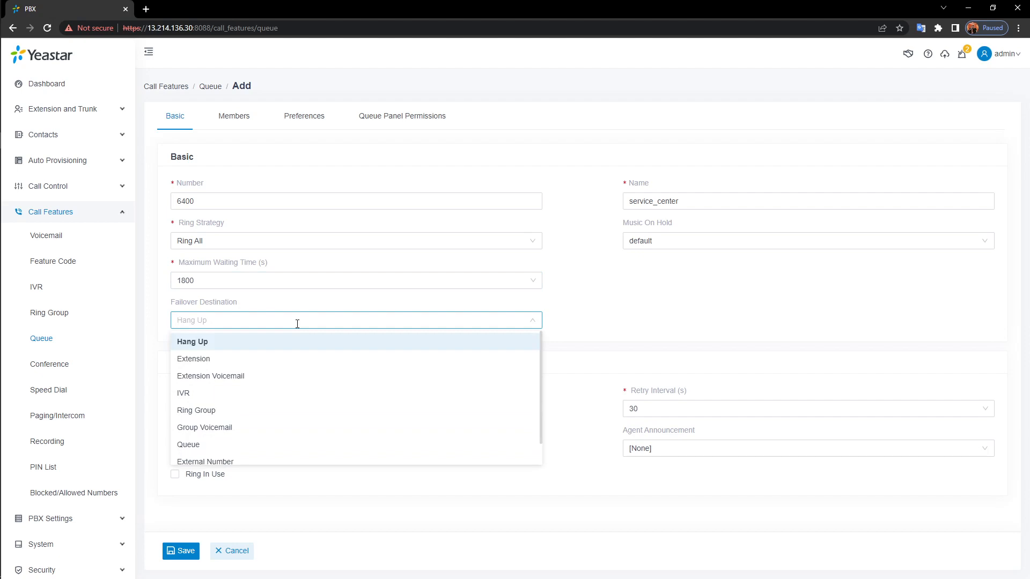
left_click(585, 316)
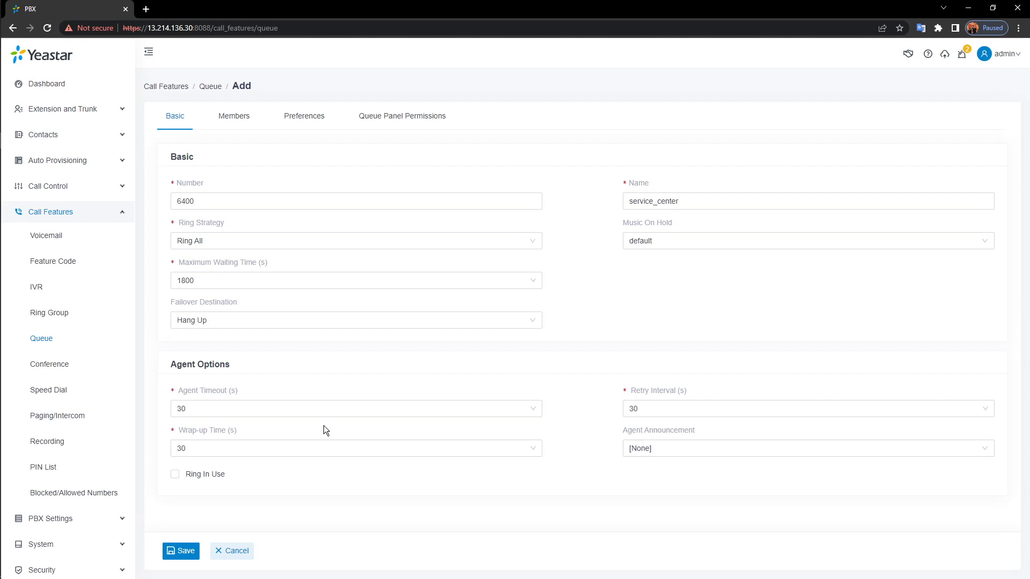
Add extensions 1000 and 1001 as the queue's dynamic agents and extension 1004 as its static agent.
left_click(241, 132)
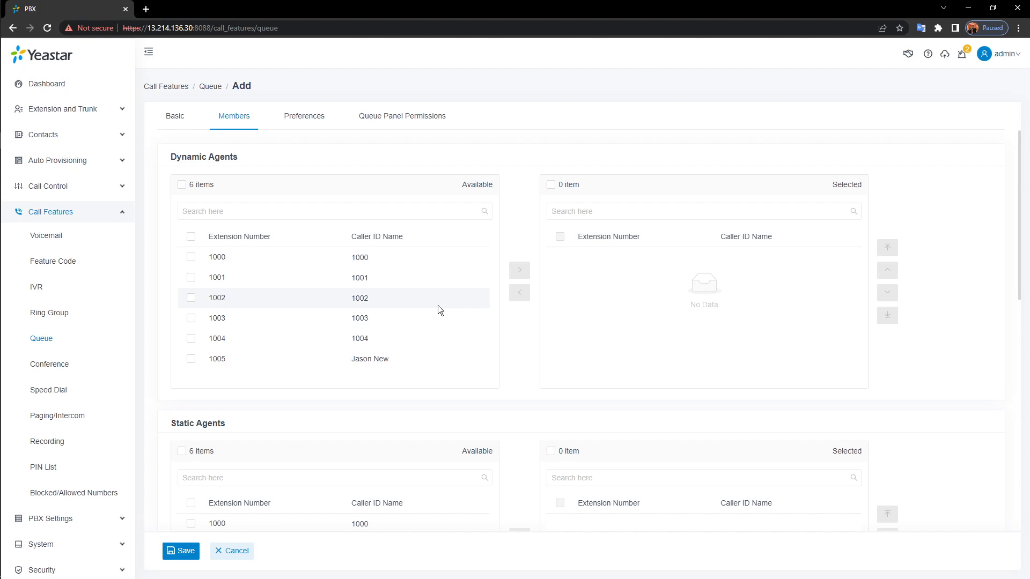
double_click(417, 260)
double_click(417, 259)
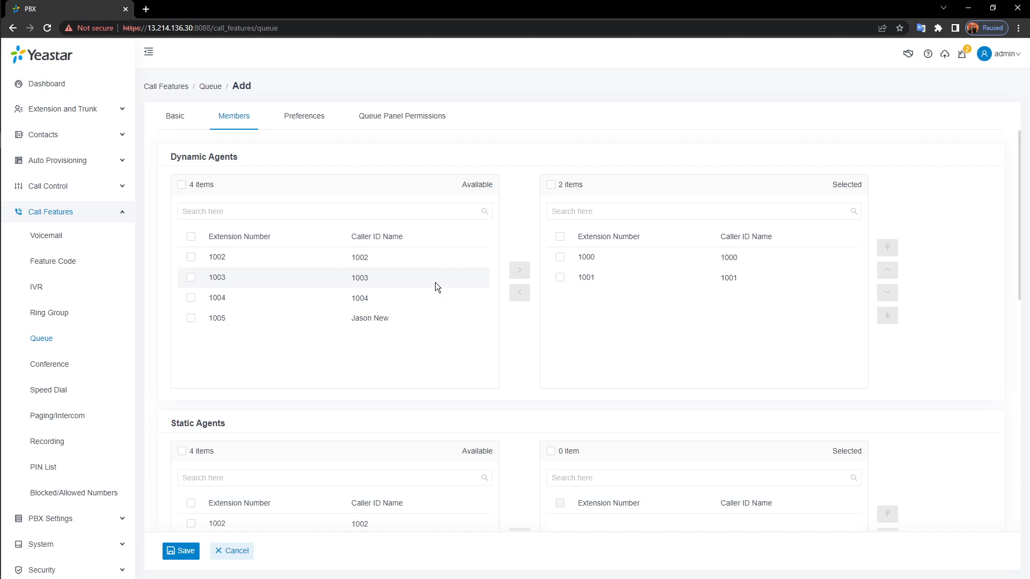
scroll(611, 302, "down", 5)
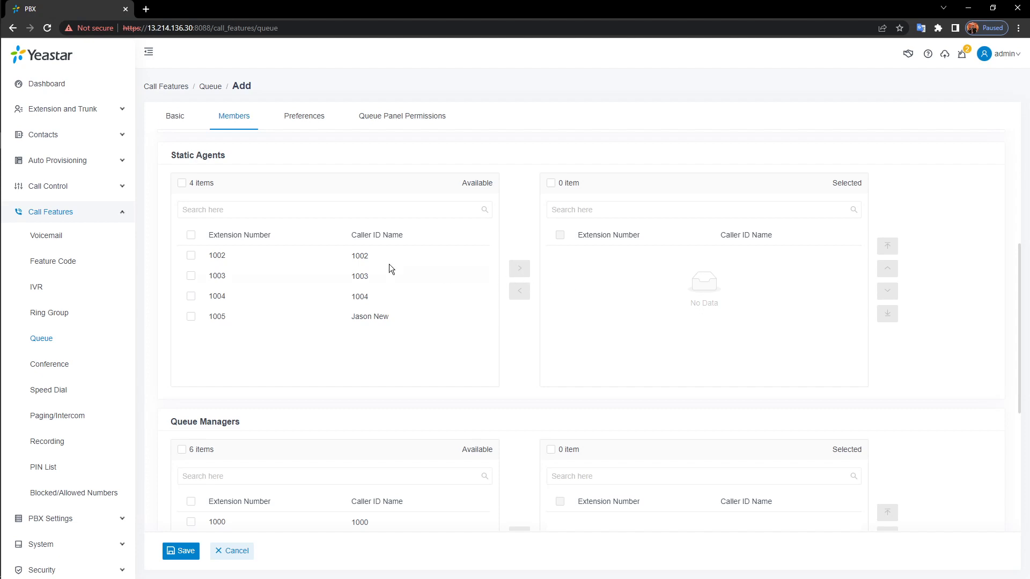
double_click(404, 298)
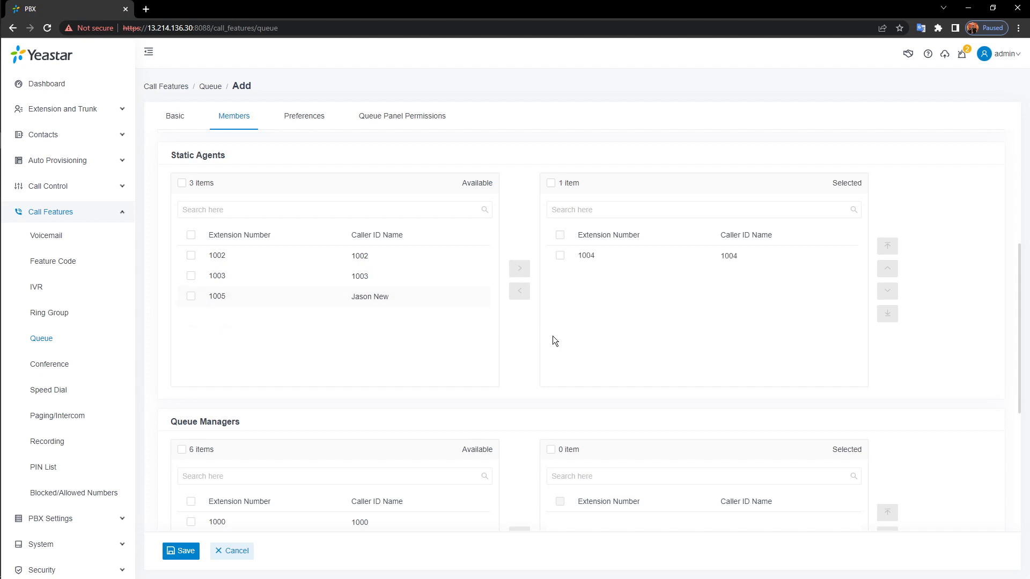
Add extension 1005 as the queue's manager.
scroll(449, 294, "down", 4)
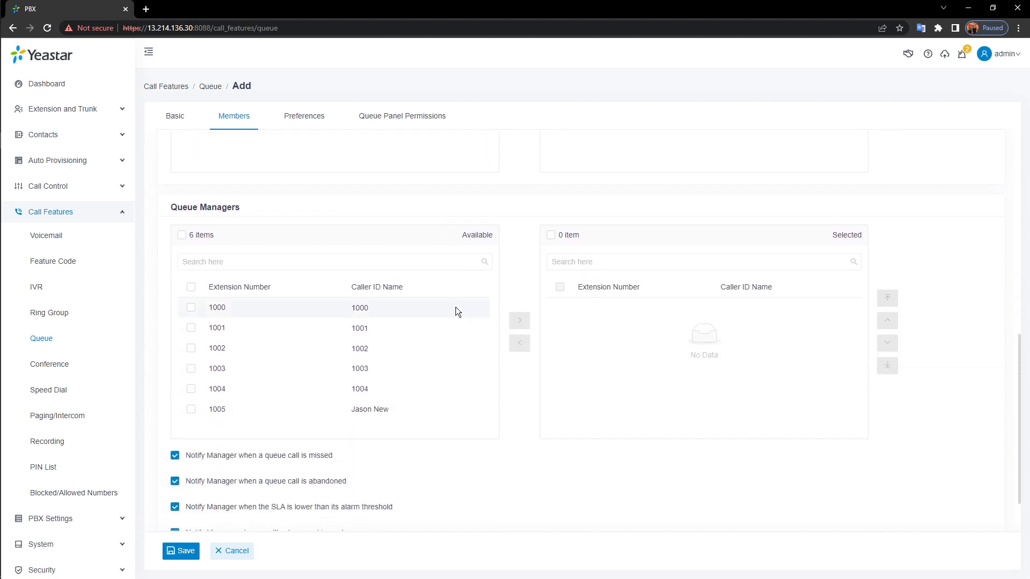
double_click(456, 410)
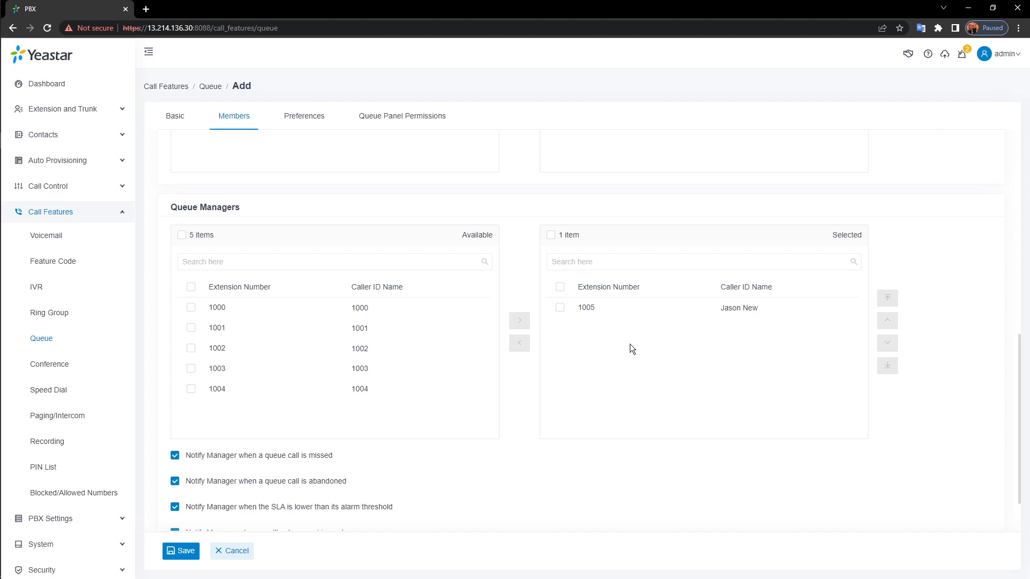
scroll(476, 405, "down", 2)
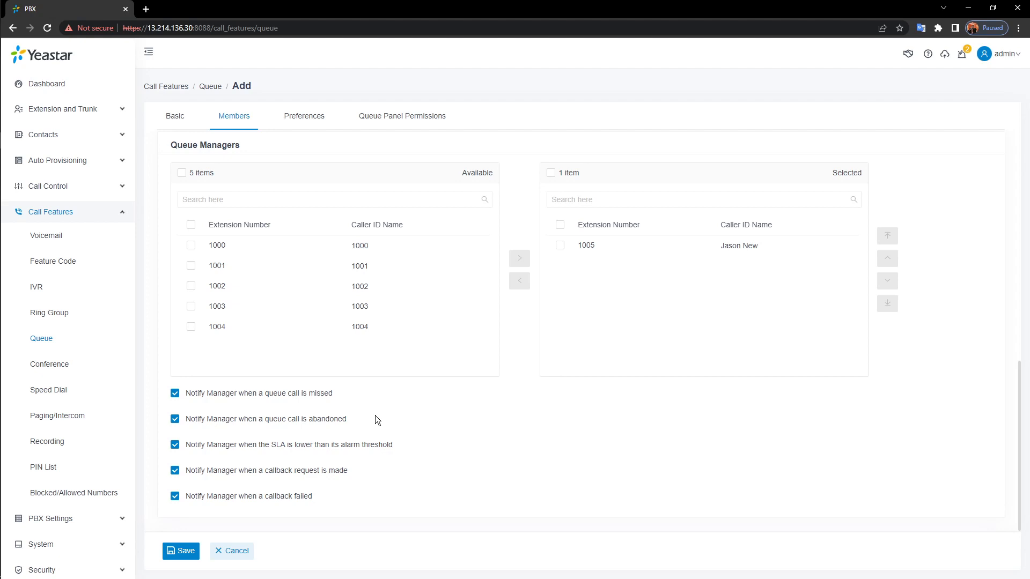
Remove the agents' queue panel permissions for call distribution management, picking up or hanging up other agents' calls, and call parking.
left_click(411, 127)
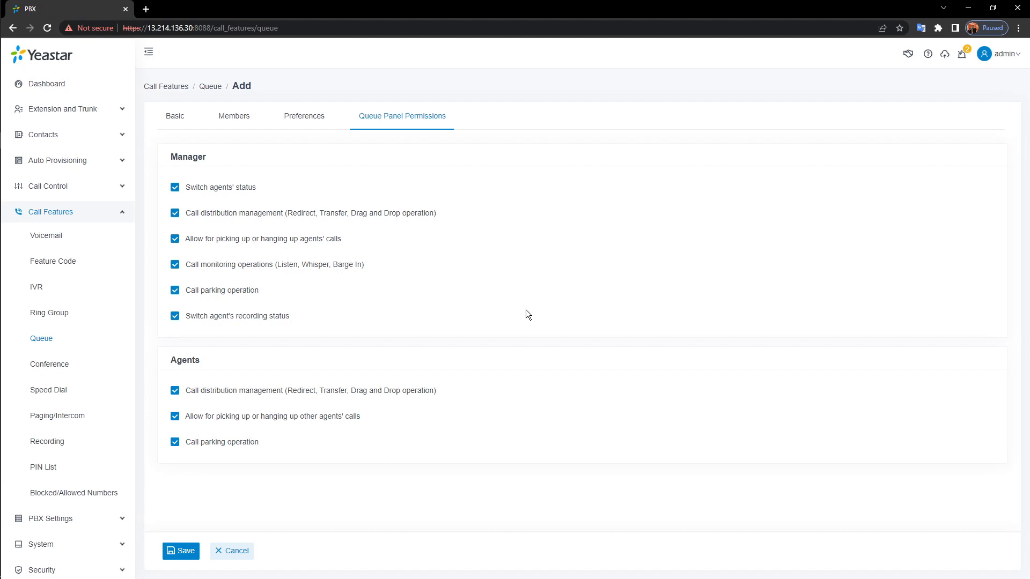
left_click(212, 391)
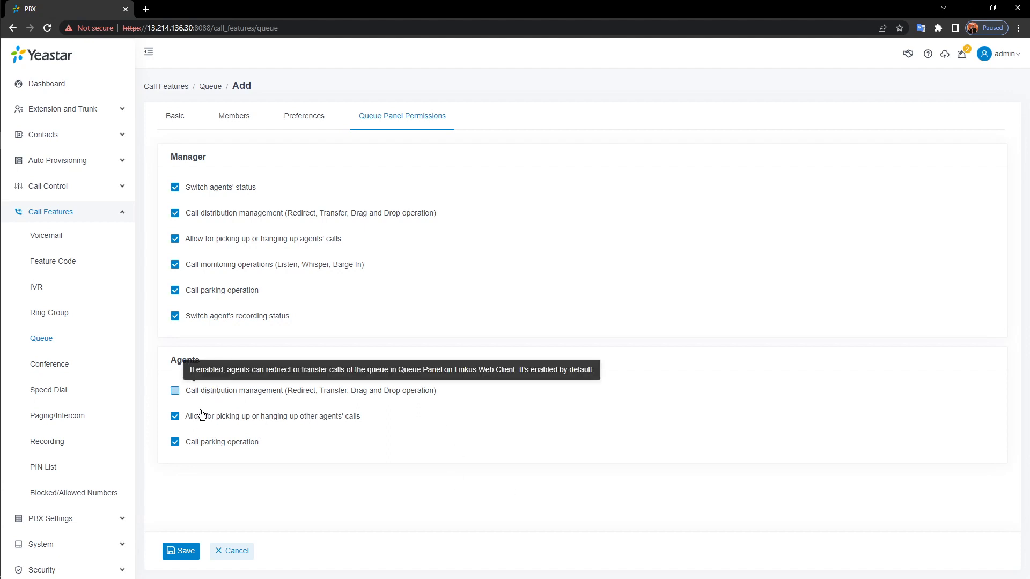
left_click(190, 421)
left_click(194, 444)
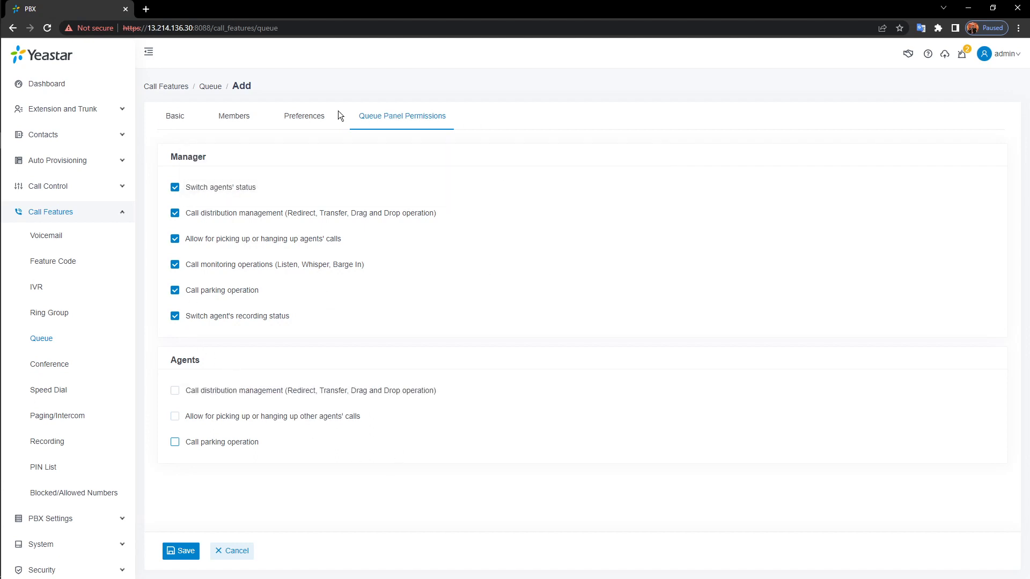
Enable Callback in the queue's preferences, with the request method kept at Triggered by caller input.
left_click(292, 123)
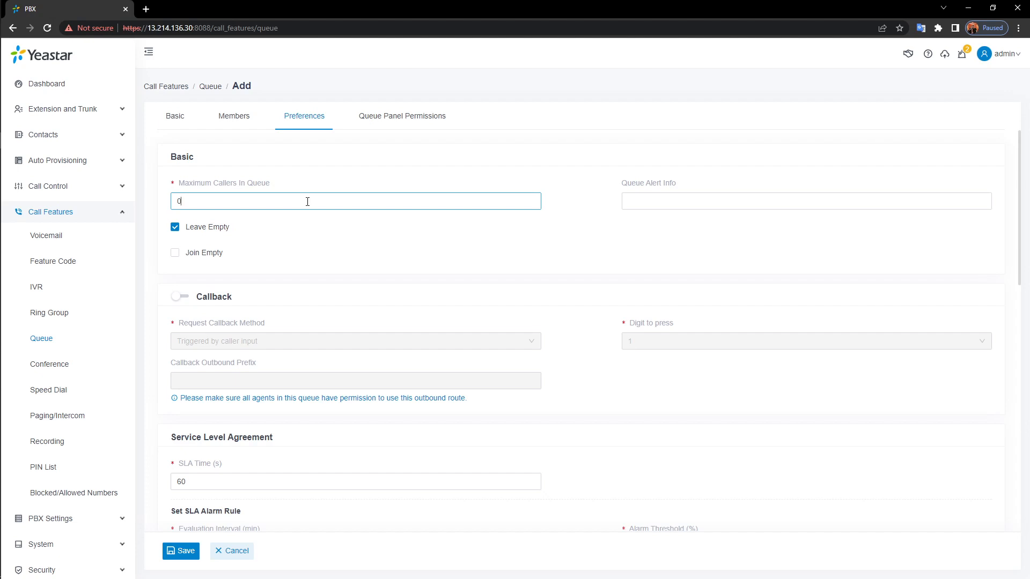
left_click(672, 199)
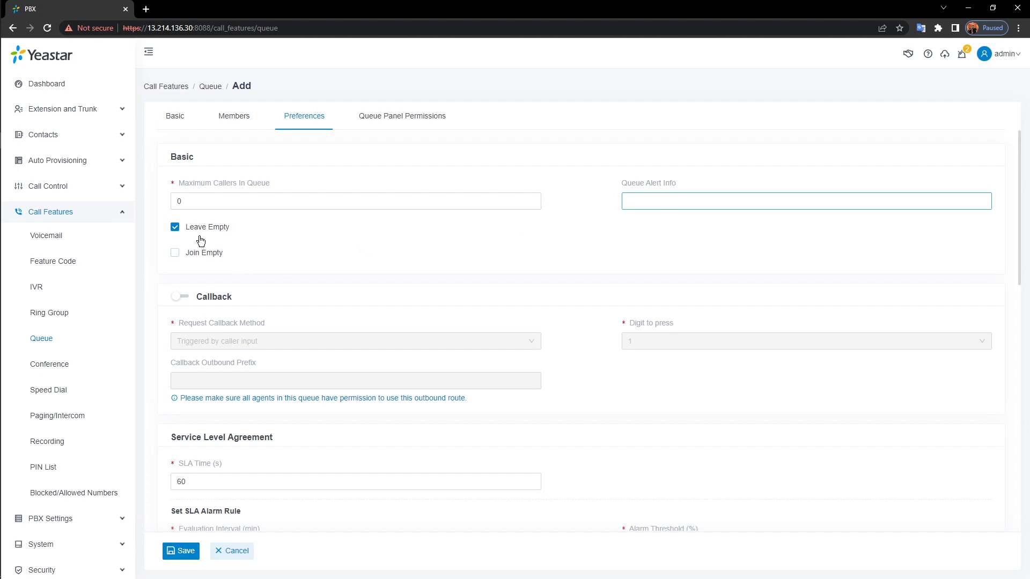
mouse_move(203, 258)
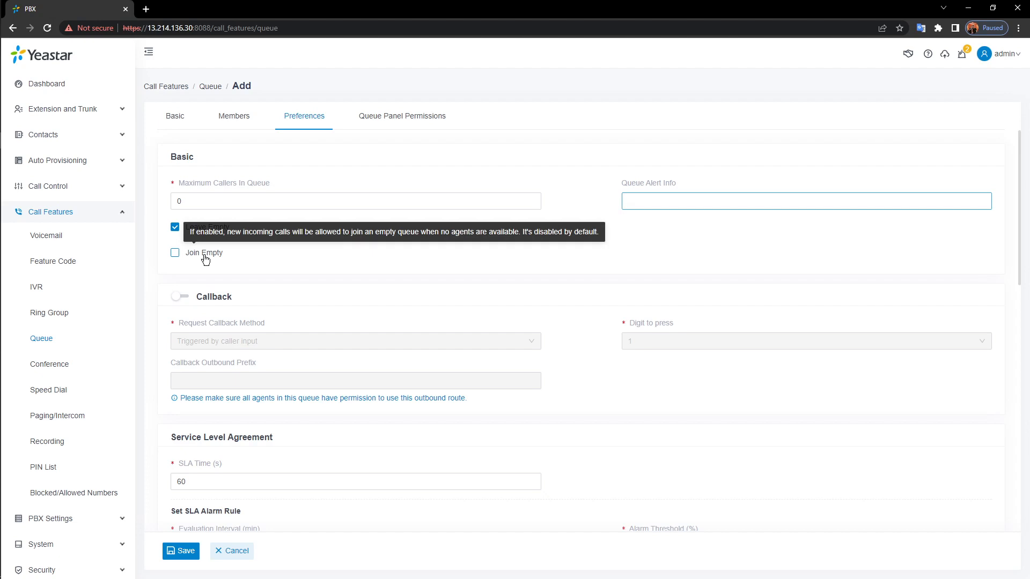
scroll(275, 279, "down", 2)
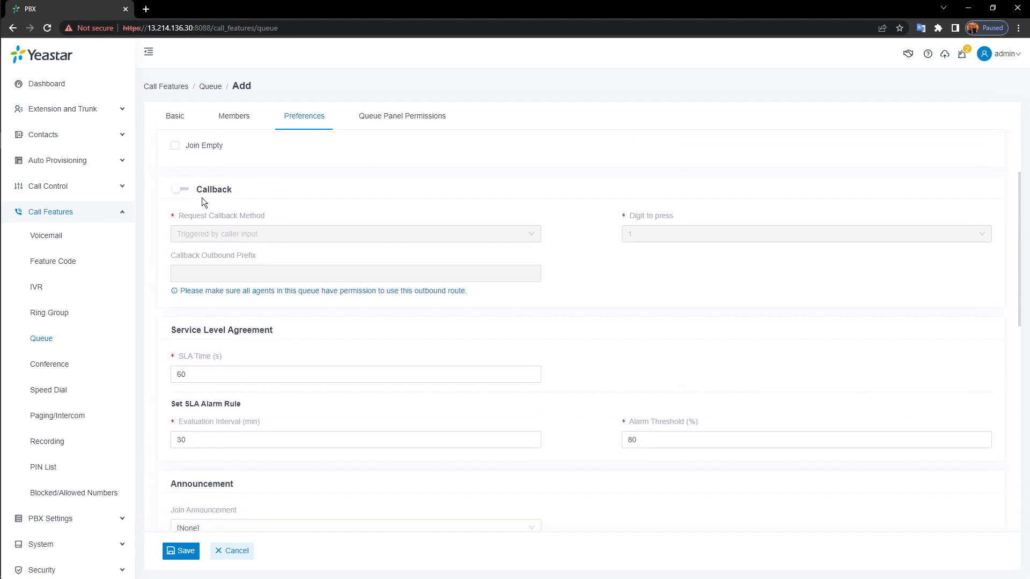
left_click(184, 191)
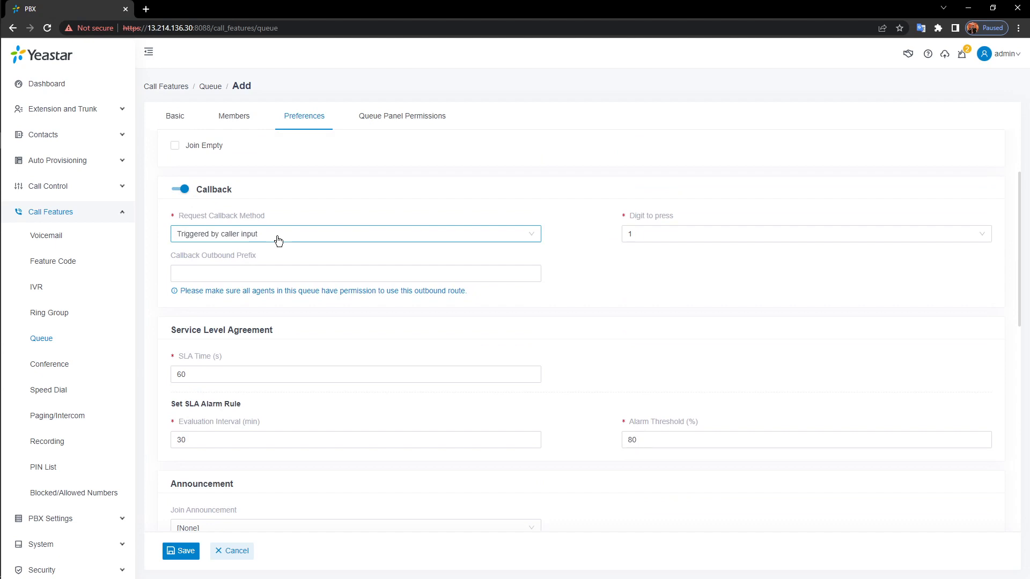
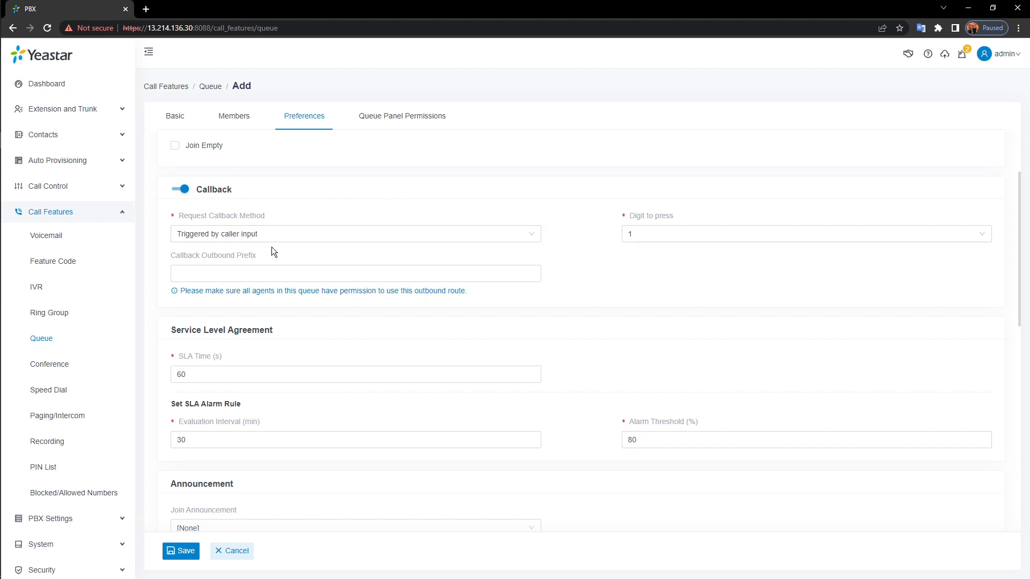
left_click(479, 236)
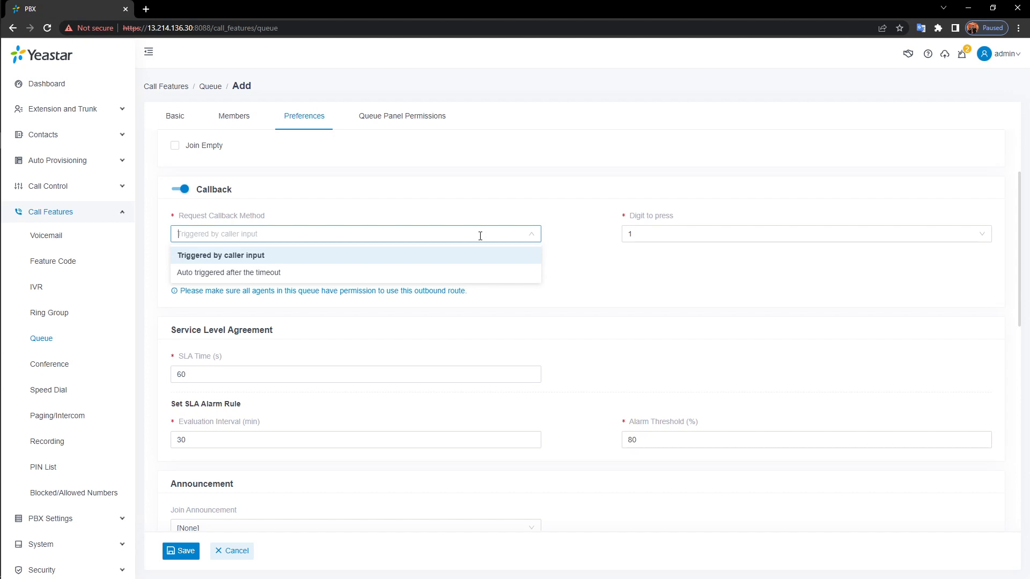
left_click(580, 254)
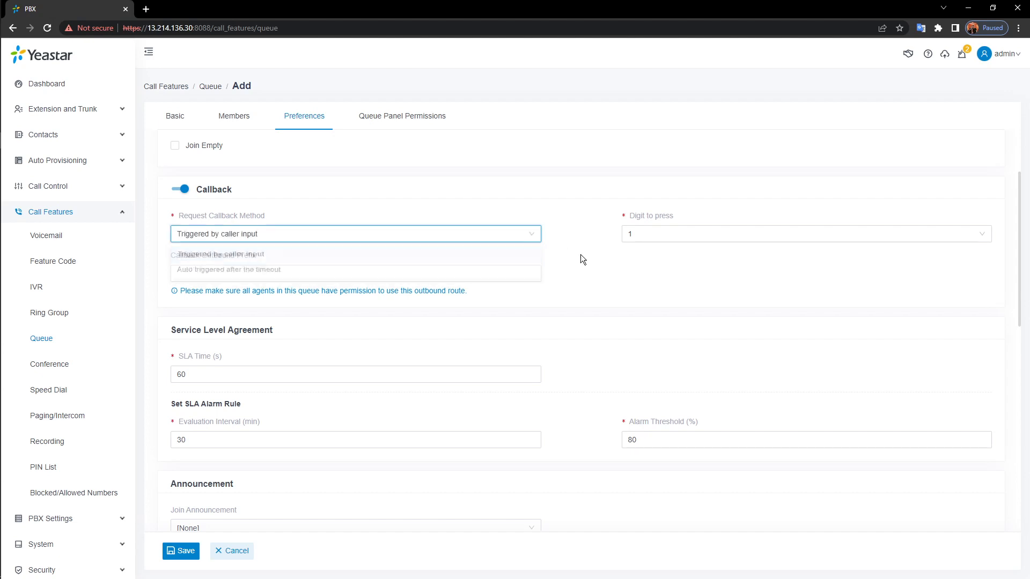
Review the queue's service level agreement, announcement, caller position, periodic announcement and satisfaction survey settings.
scroll(576, 248, "down", 3)
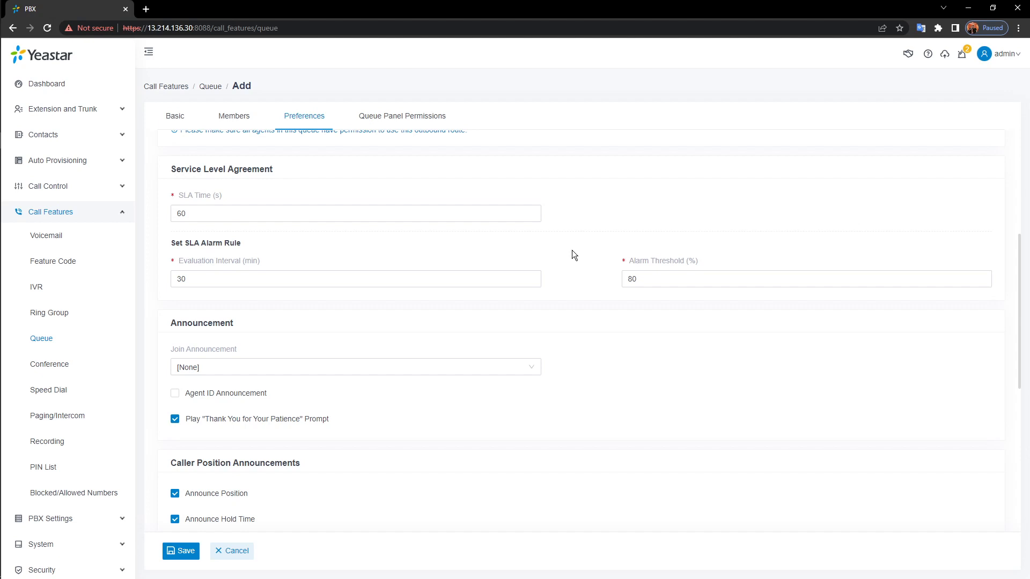
scroll(555, 247, "down", 3)
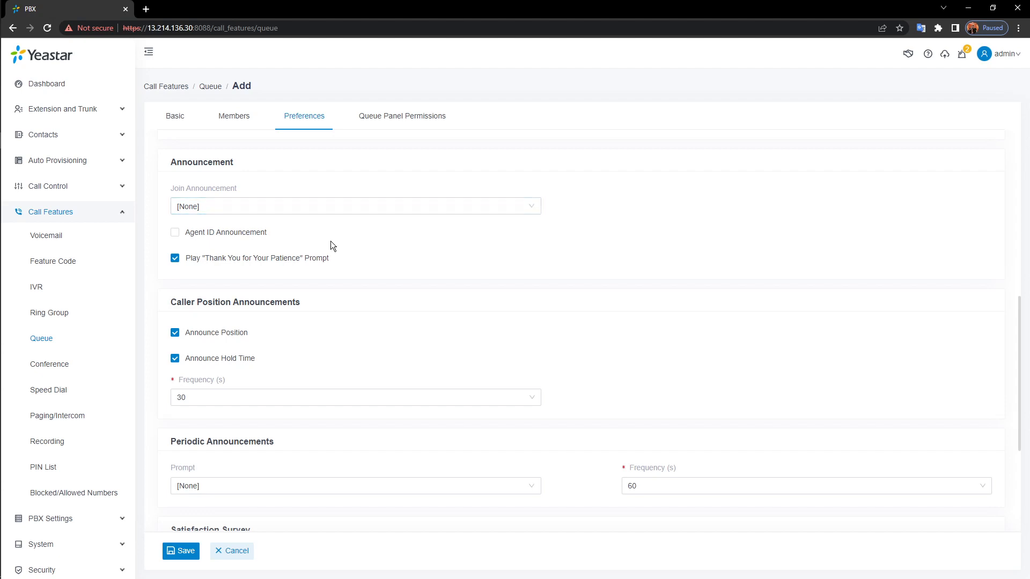
scroll(380, 256, "down", 1)
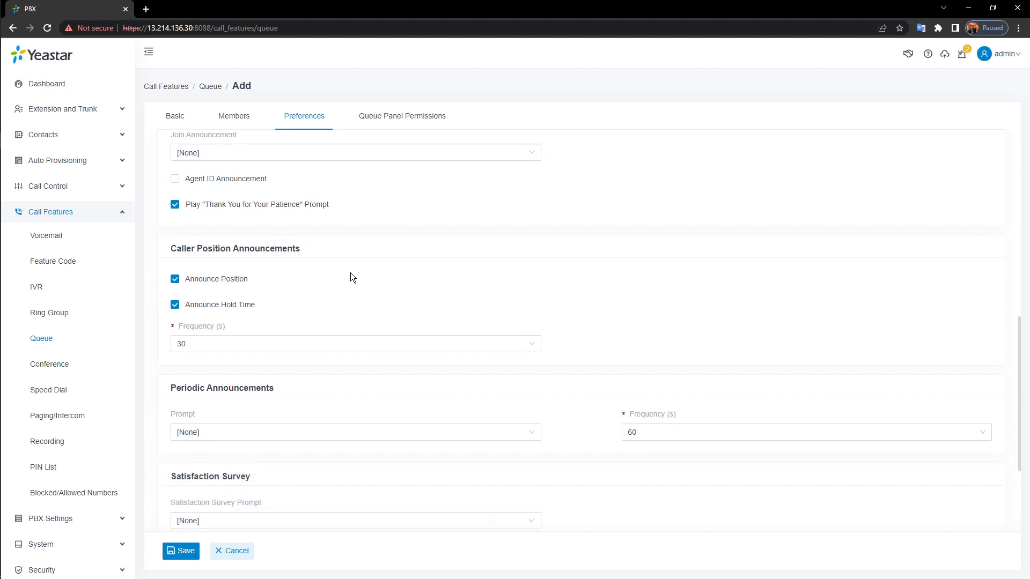
scroll(367, 274, "down", 1)
scroll(365, 342, "down", 1)
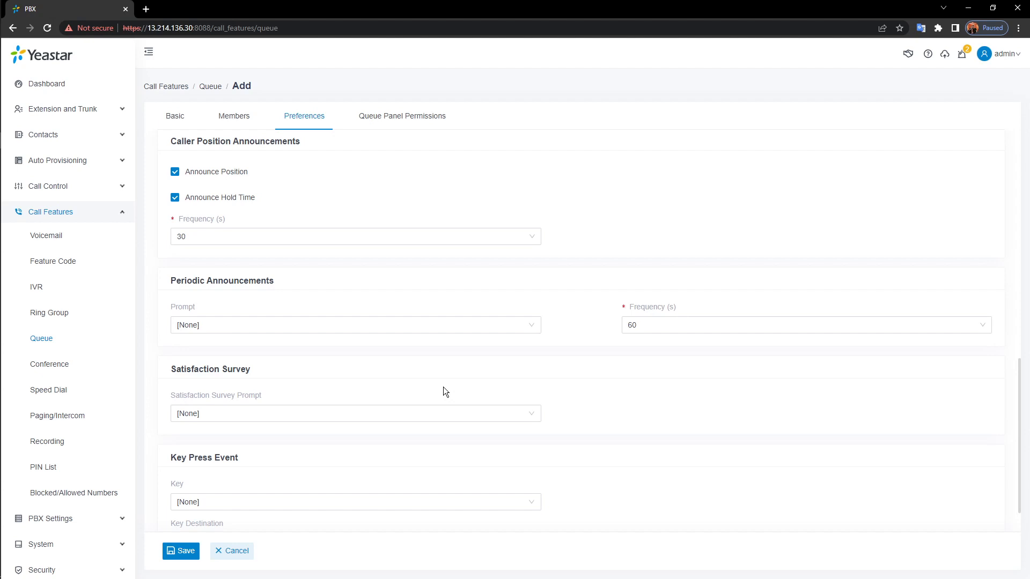
left_click(490, 326)
left_click(593, 378)
scroll(647, 394, "down", 1)
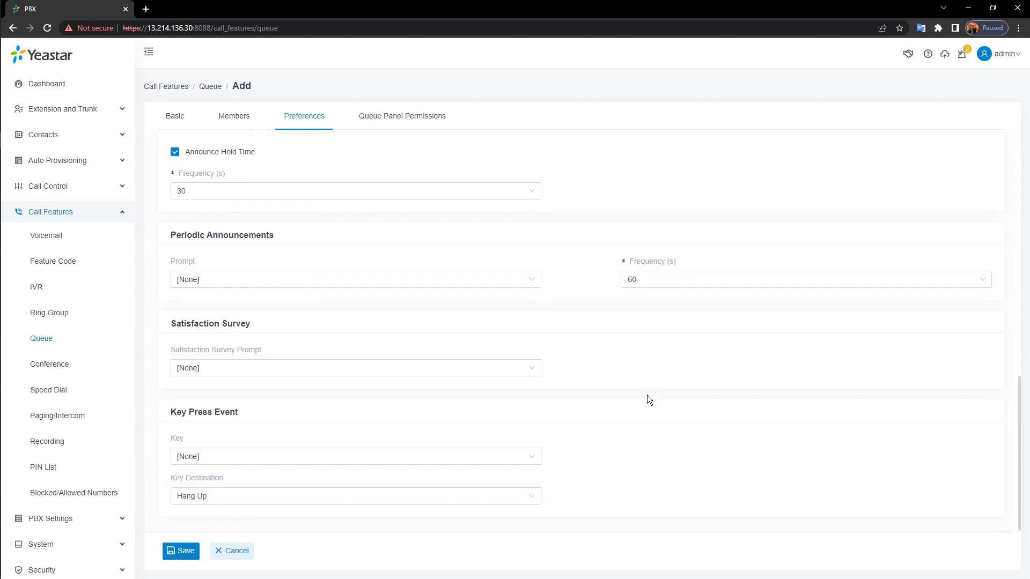
Set the queue's key press event to key 0 with extension 1000 as its destination, and save and apply the queue.
left_click(341, 458)
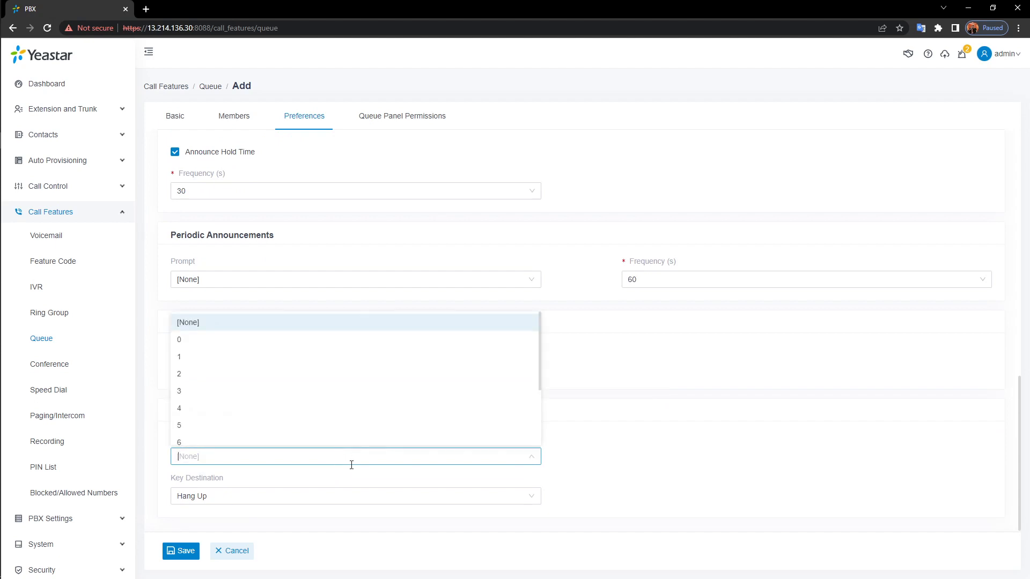
left_click(232, 340)
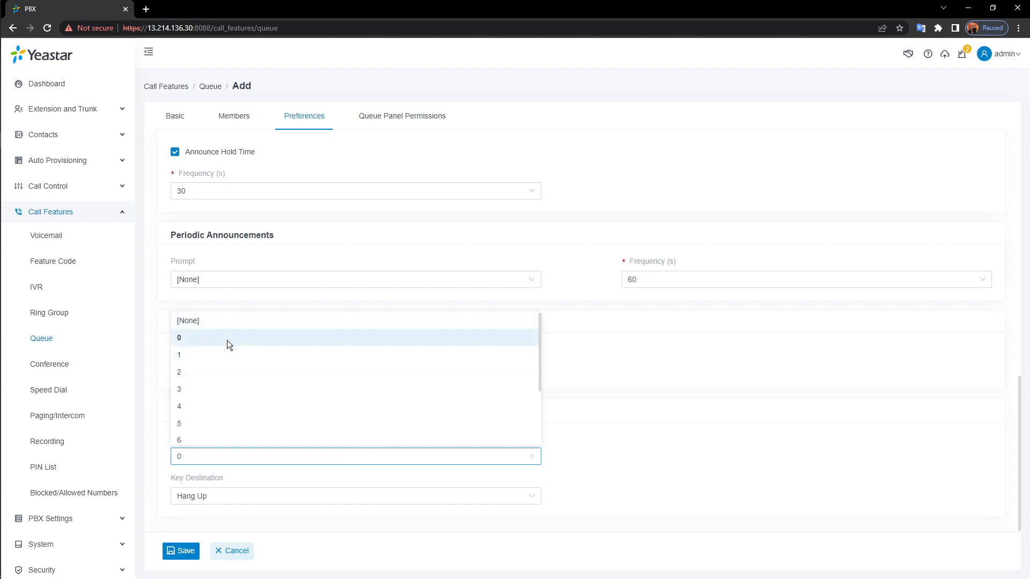
left_click(316, 498)
left_click(255, 392)
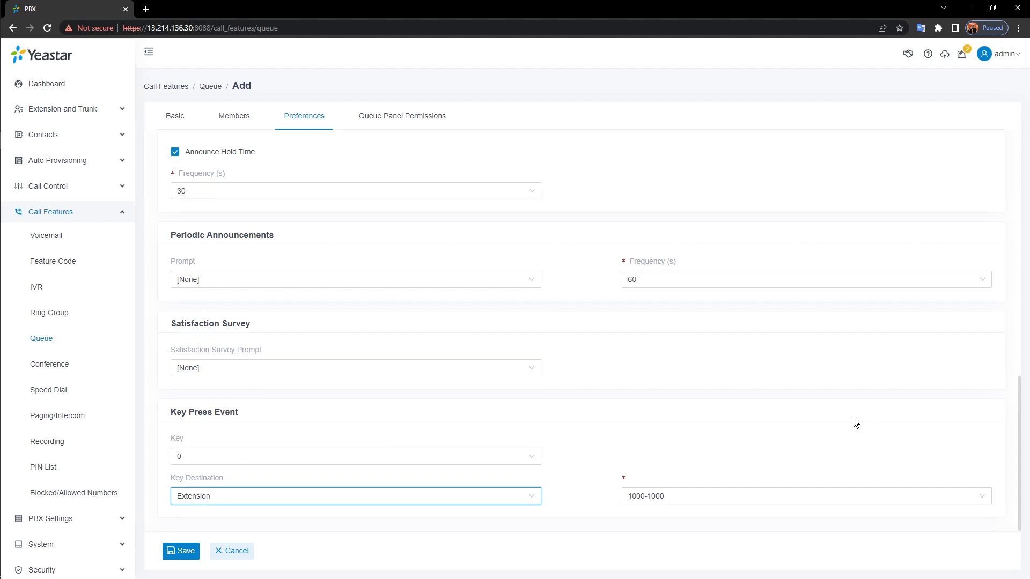
left_click(179, 553)
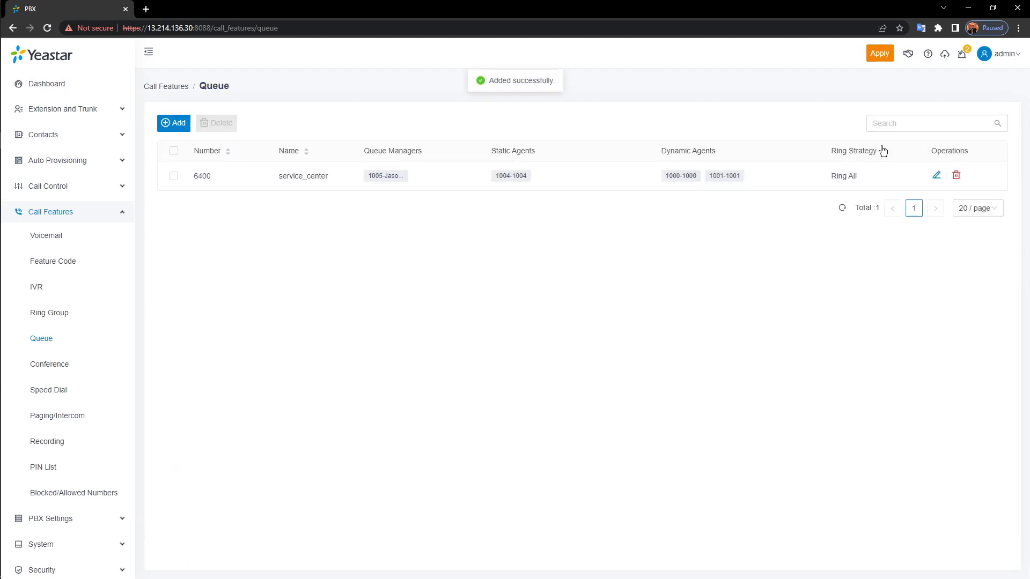
left_click(882, 56)
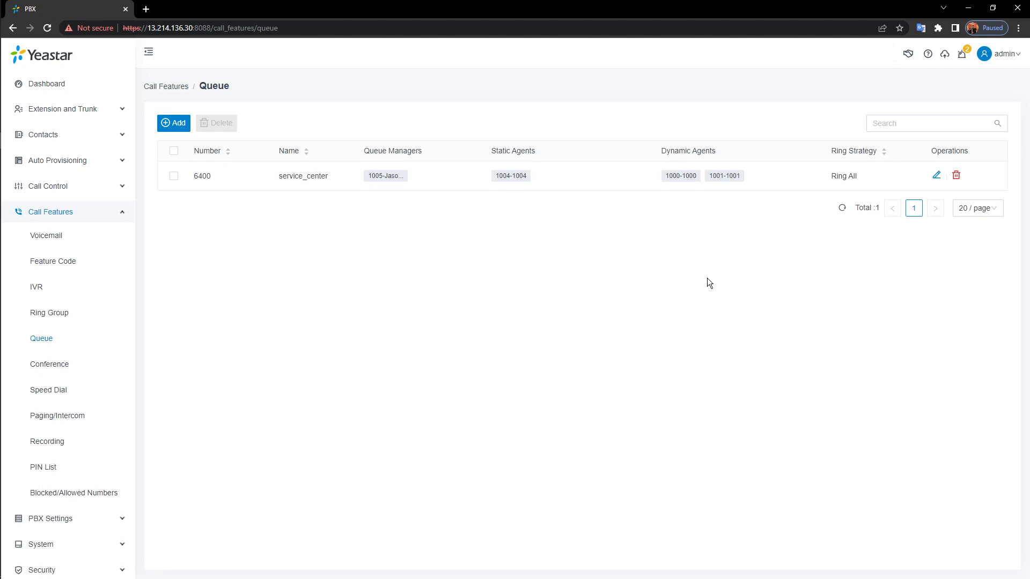
Add conference 6500 with the Default voice prompt and no passwords or moderators, and save it.
left_click(52, 364)
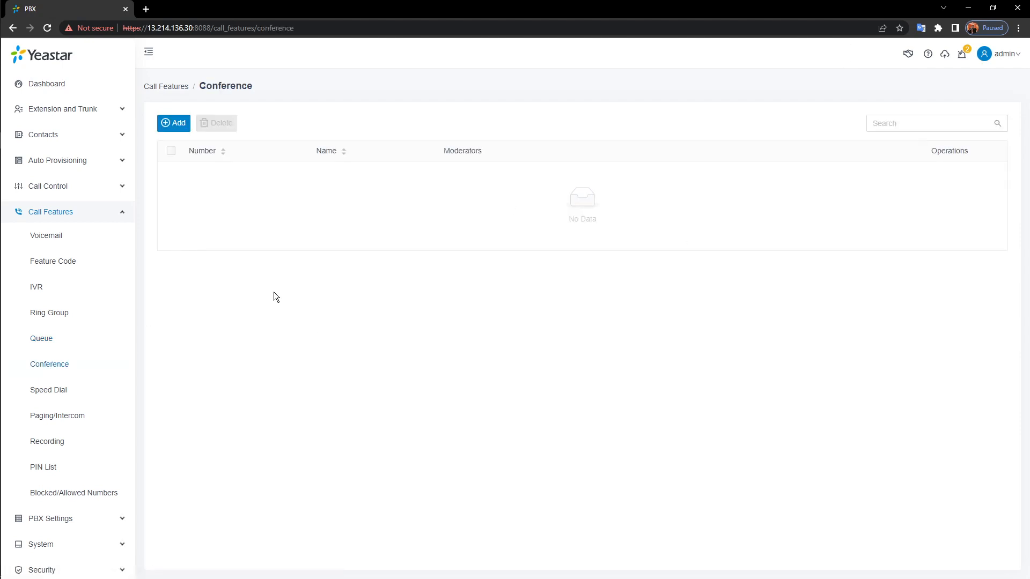
left_click(171, 123)
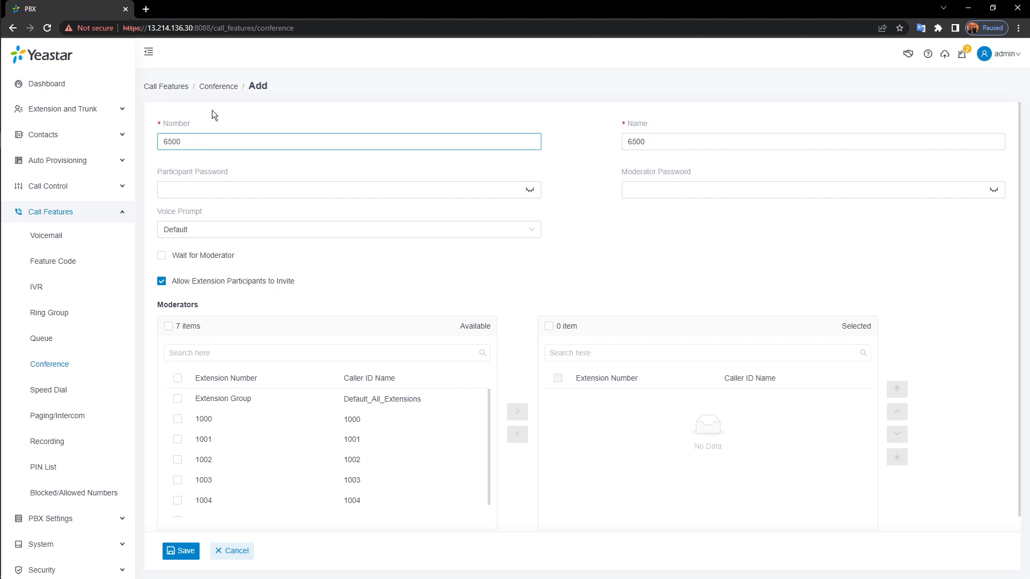
left_click(310, 154)
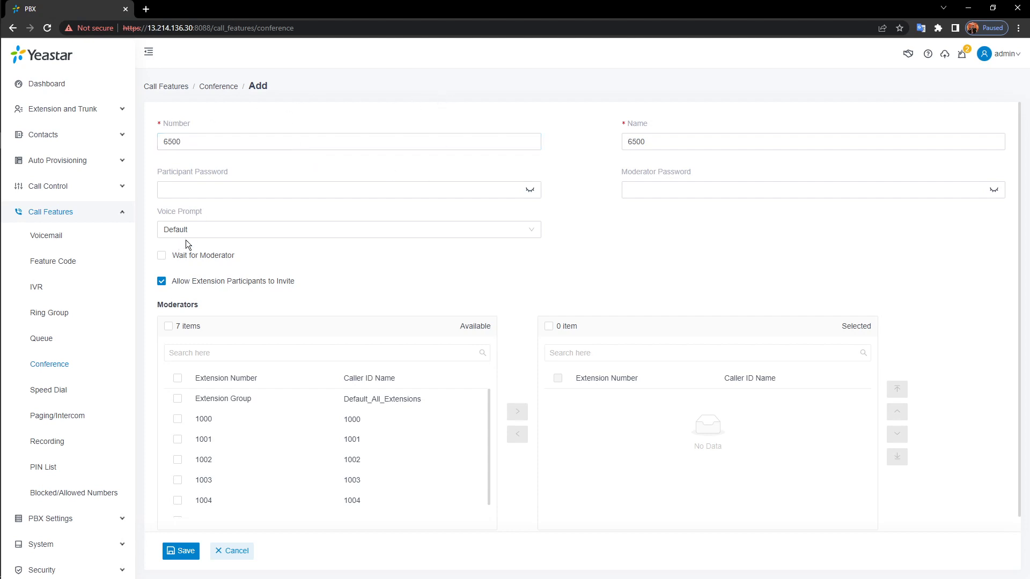
left_click(368, 189)
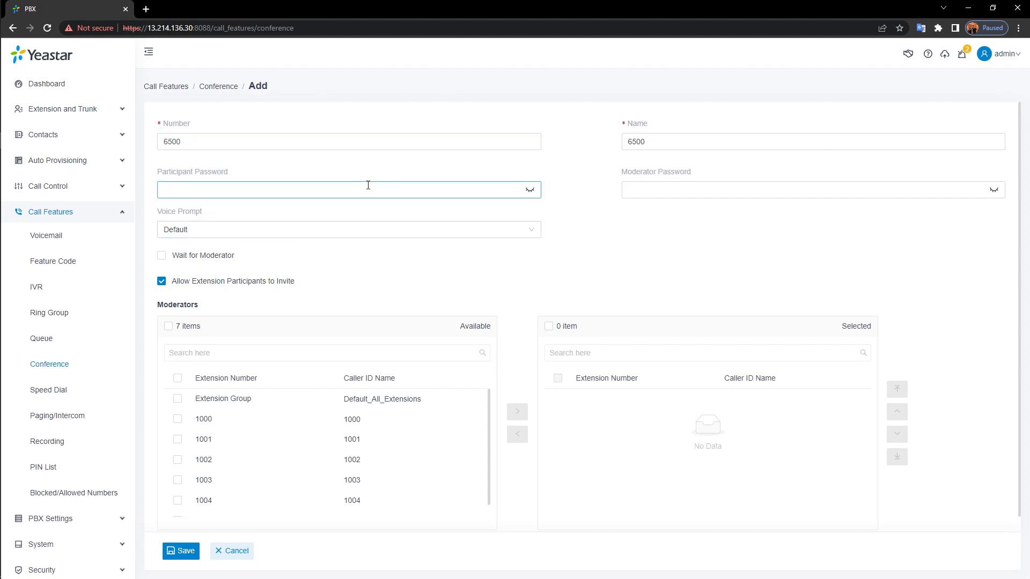
left_click(773, 192)
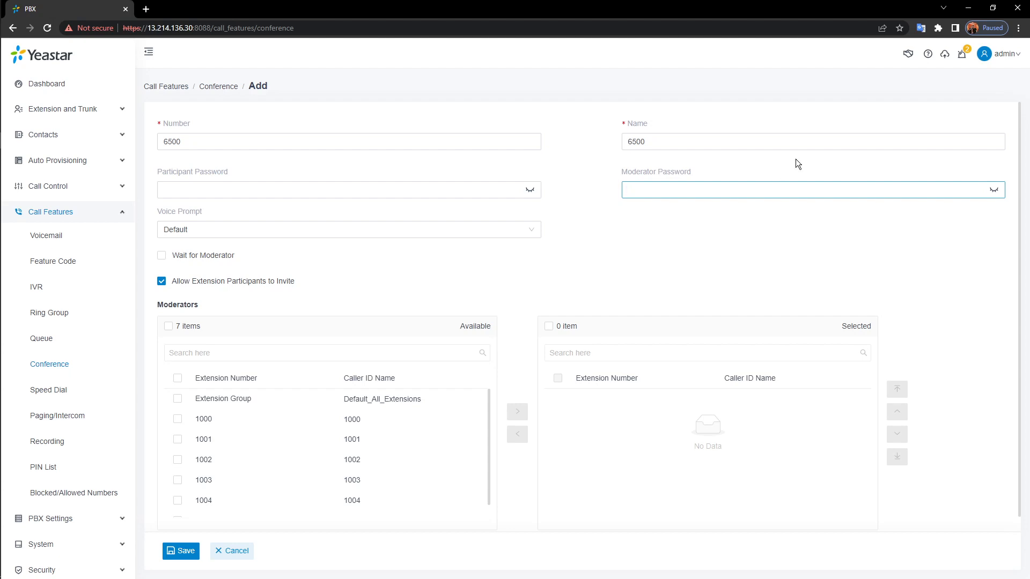
left_click(480, 231)
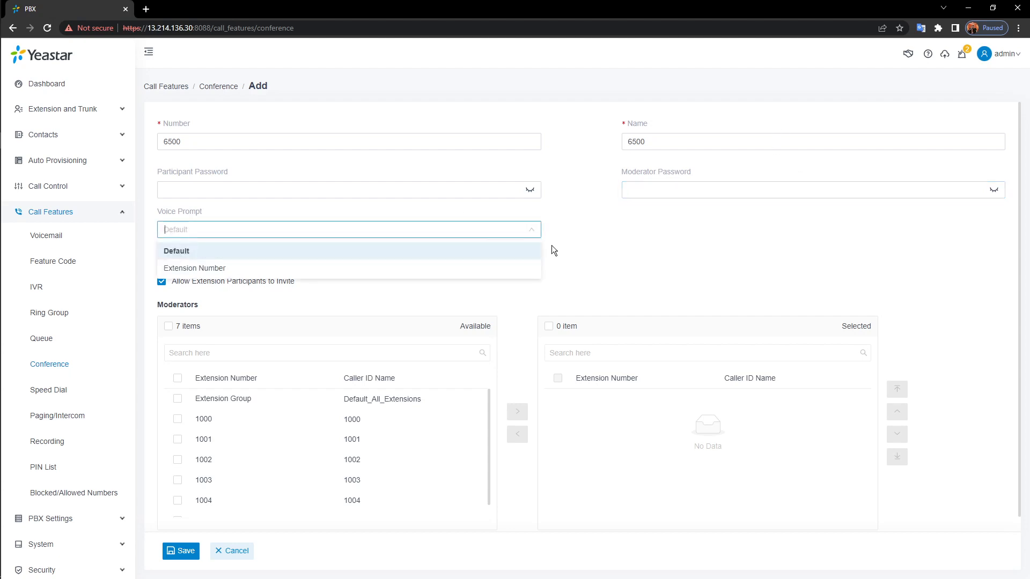
left_click(599, 250)
scroll(600, 252, "down", 1)
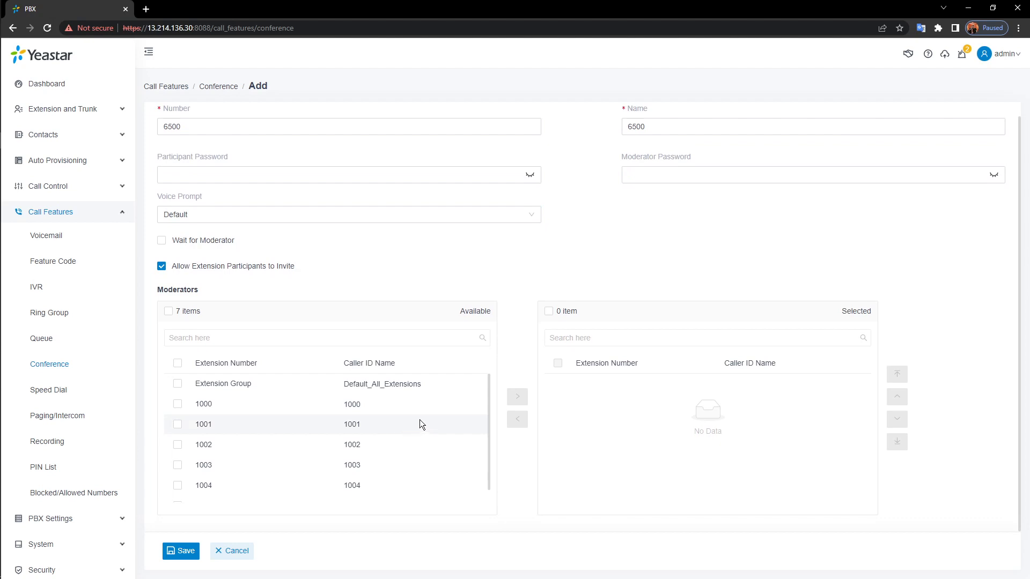
scroll(443, 450, "down", 1)
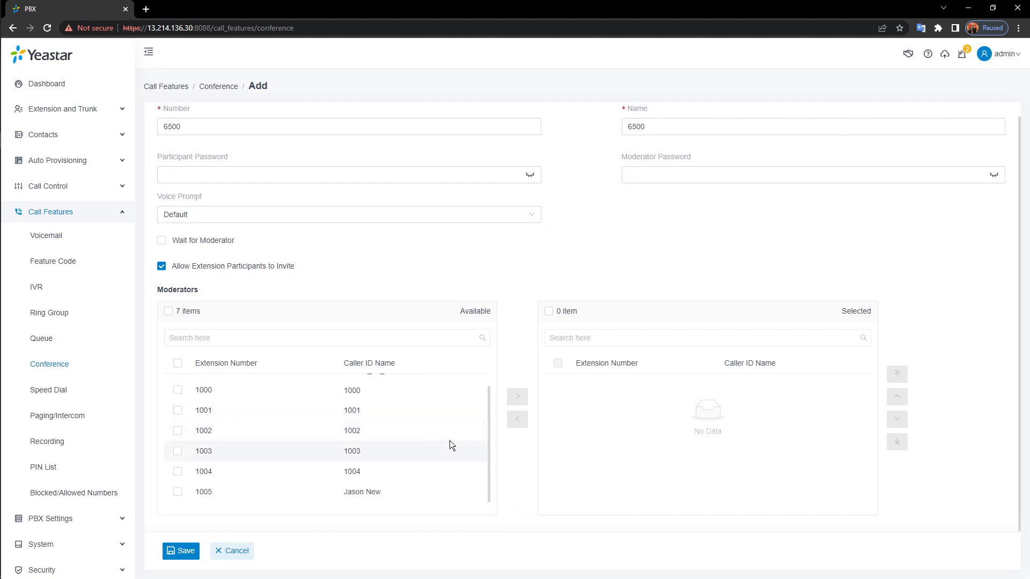
scroll(437, 439, "up", 1)
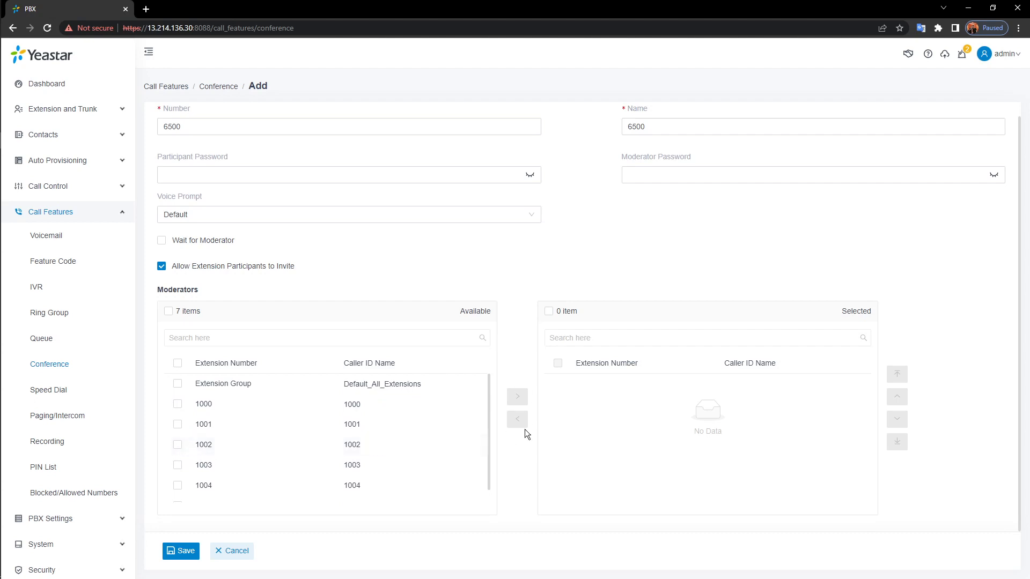
scroll(537, 420, "up", 1)
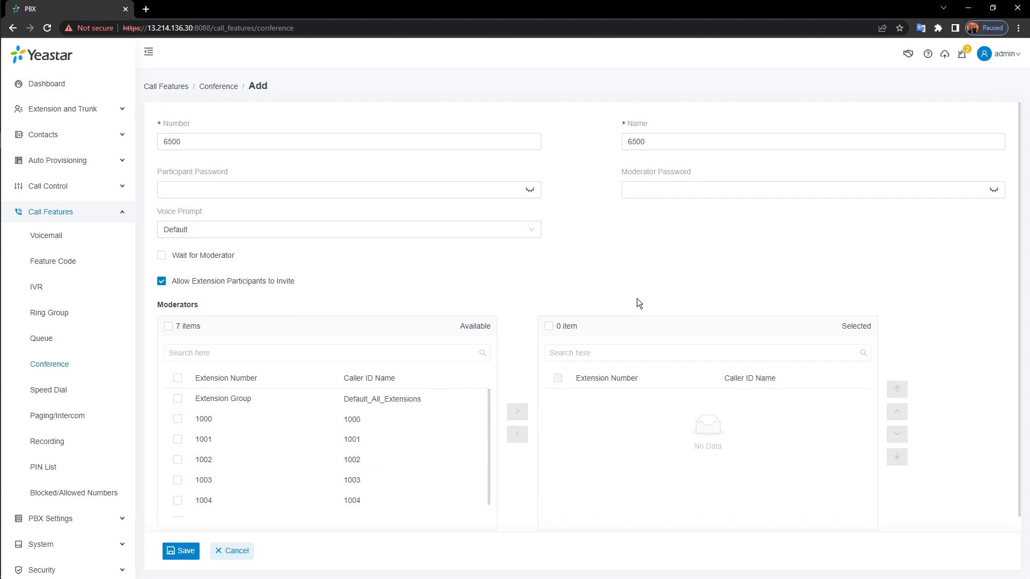
left_click(181, 548)
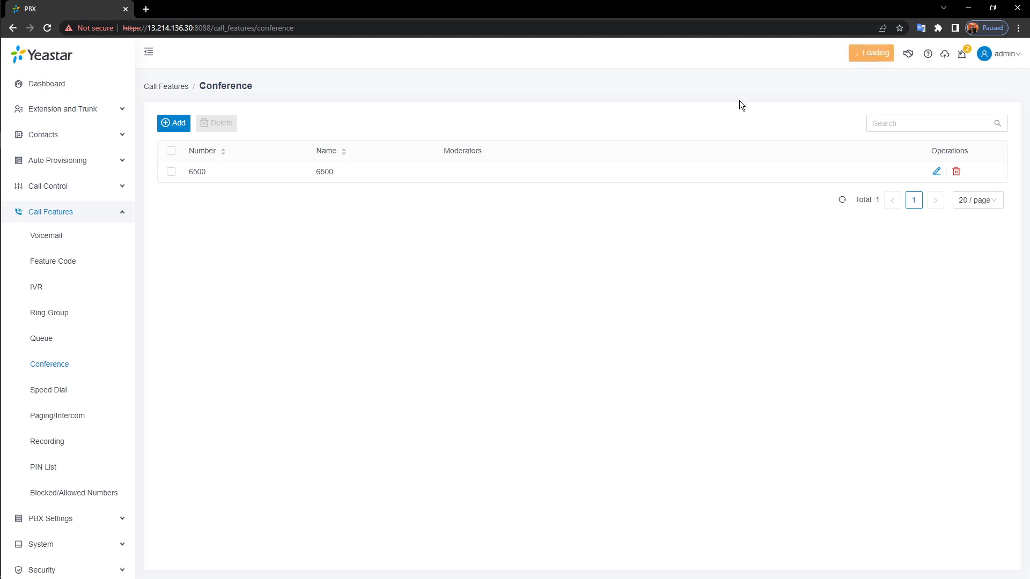
Add a speed dial entry with speed dial number 1 and the phone number to be called.
scroll(92, 270, "down", 1)
scroll(95, 268, "down", 1)
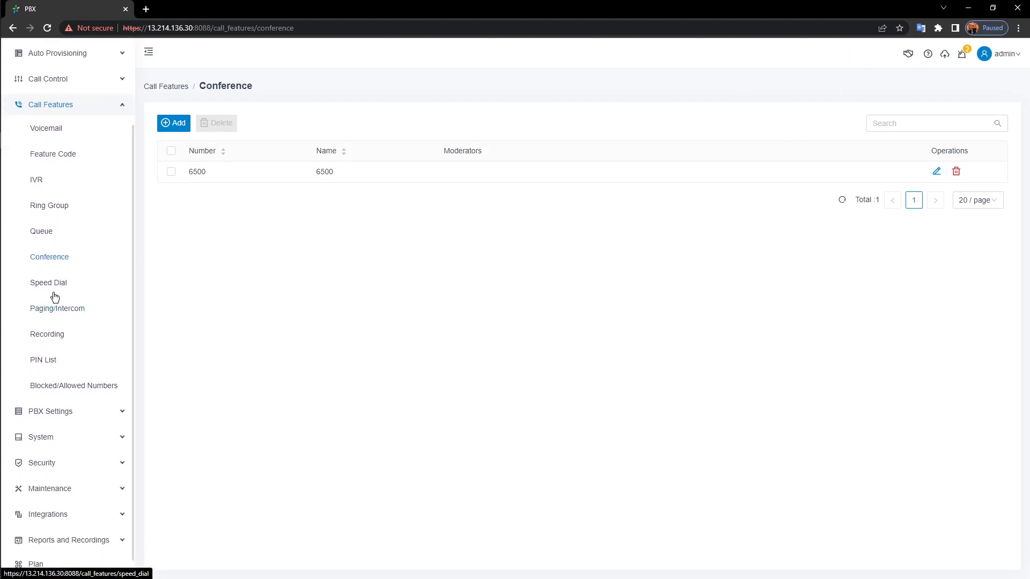
left_click(58, 283)
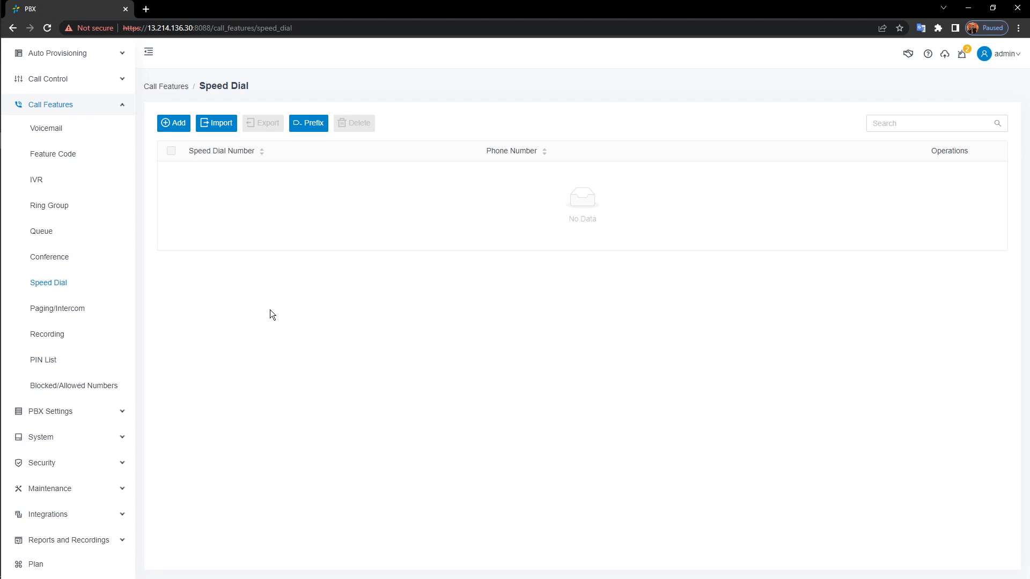
left_click(171, 124)
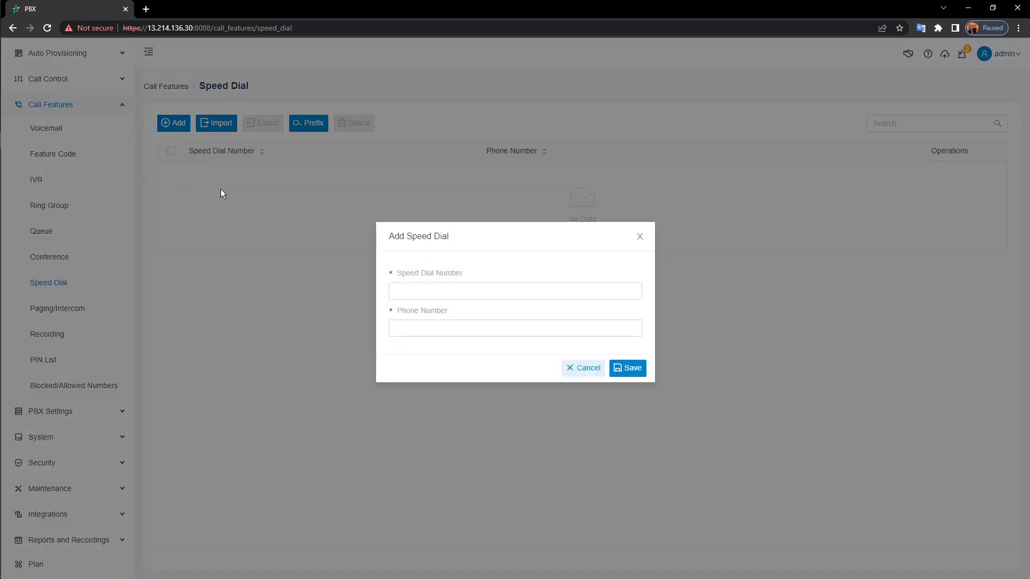
left_click(549, 292)
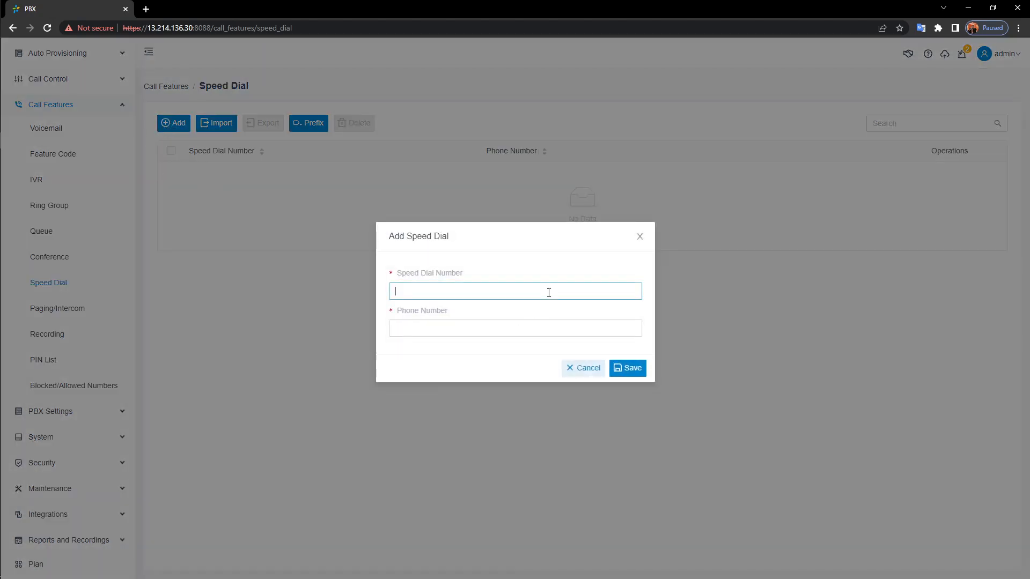
type("1")
left_click(469, 332)
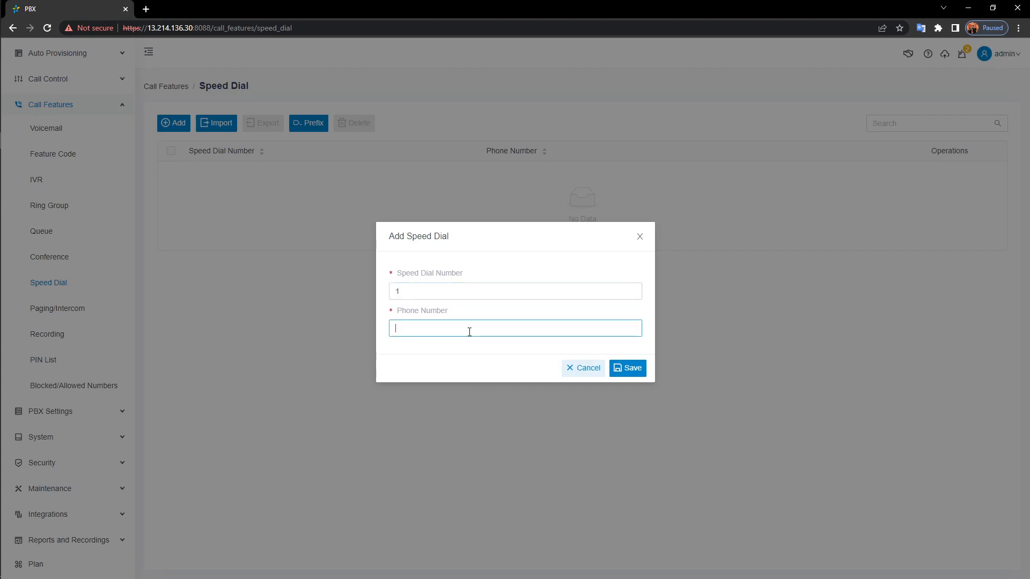
type("234547668")
left_click(635, 368)
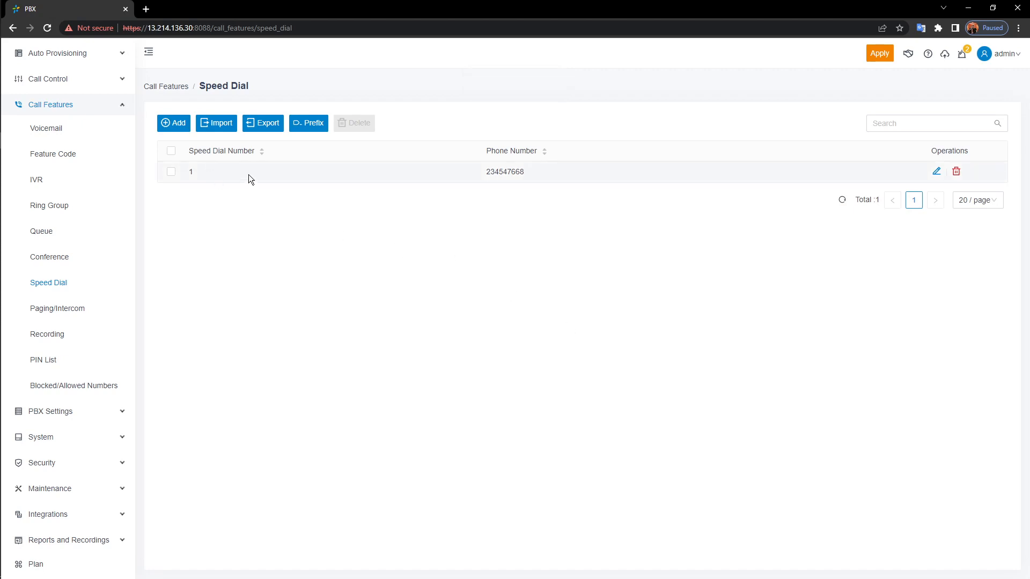
Check the speed dial prefix without changing it, and apply the pending configuration changes.
left_click(316, 128)
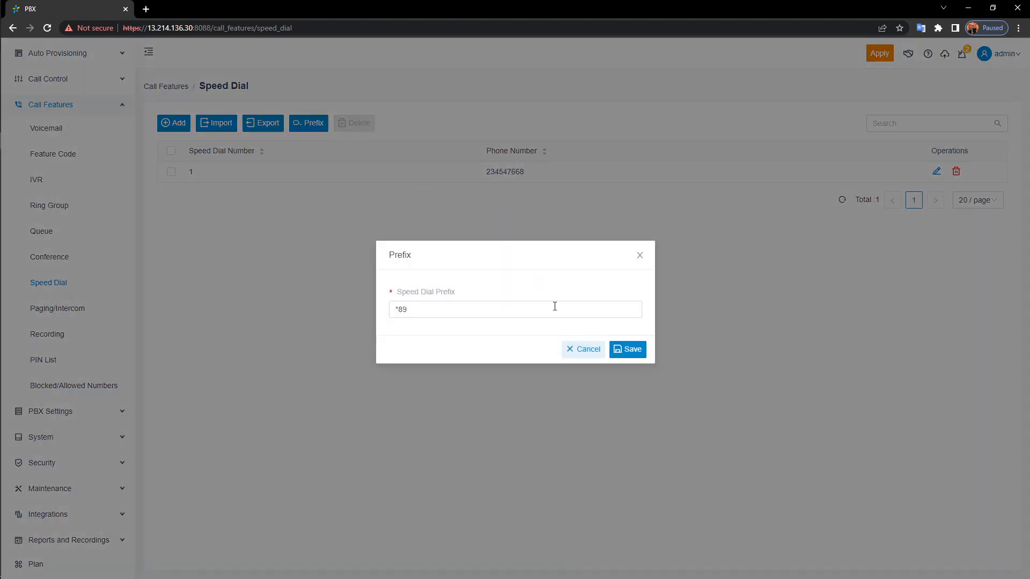
left_click(585, 349)
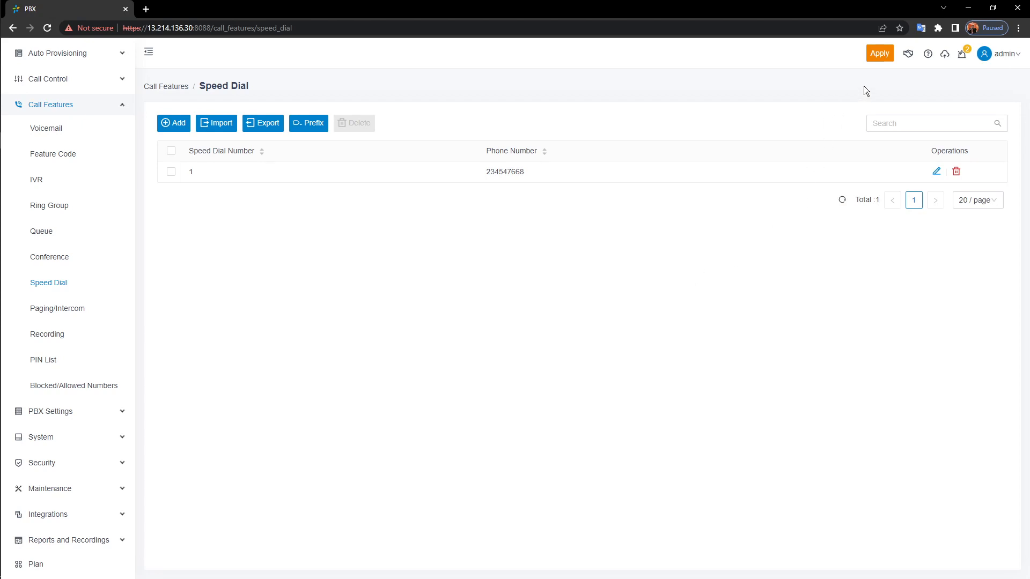
left_click(880, 64)
Check the call recording settings and the system storage locations available for recordings.
left_click(59, 336)
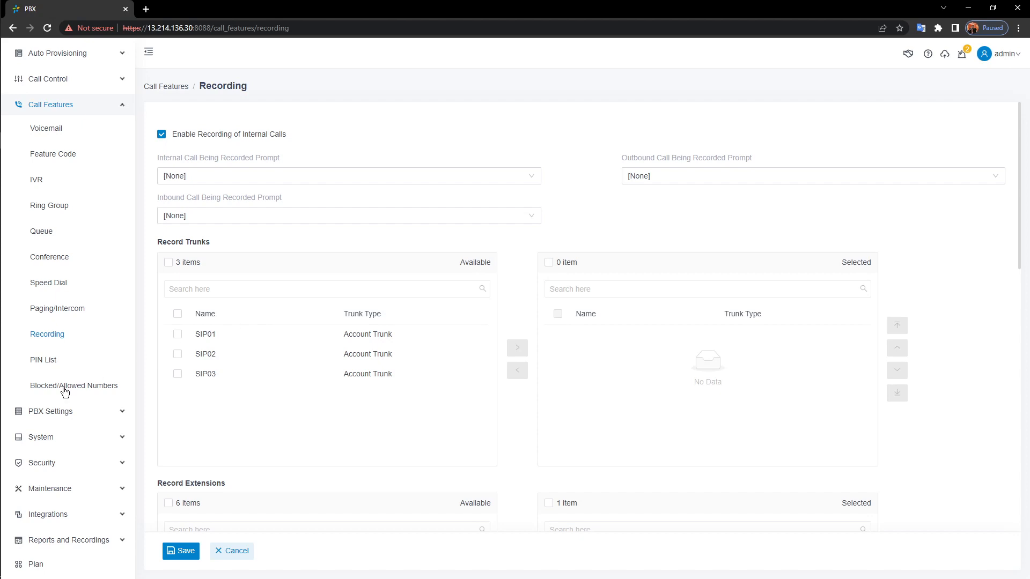
scroll(69, 395, "down", 1)
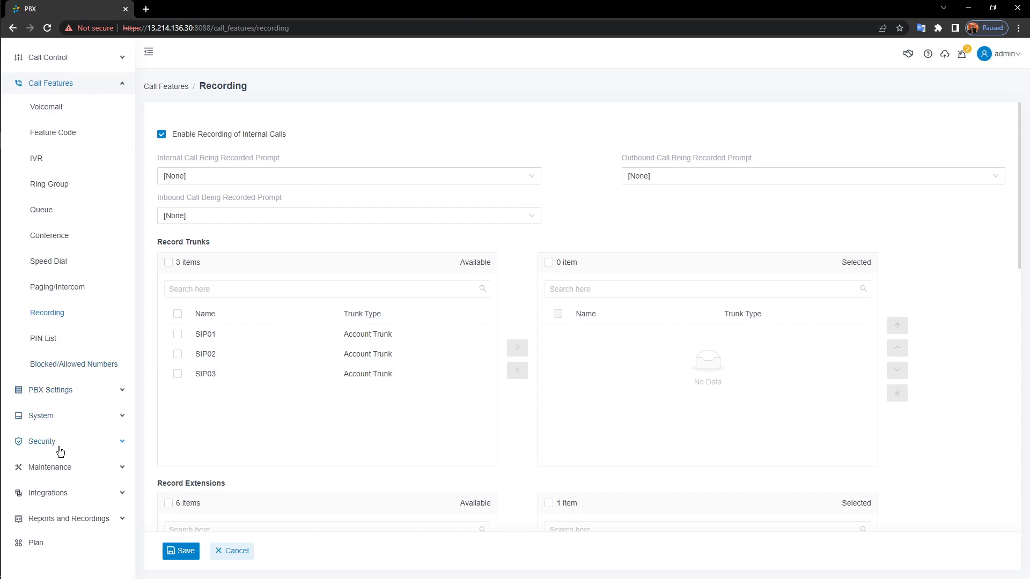
left_click(56, 418)
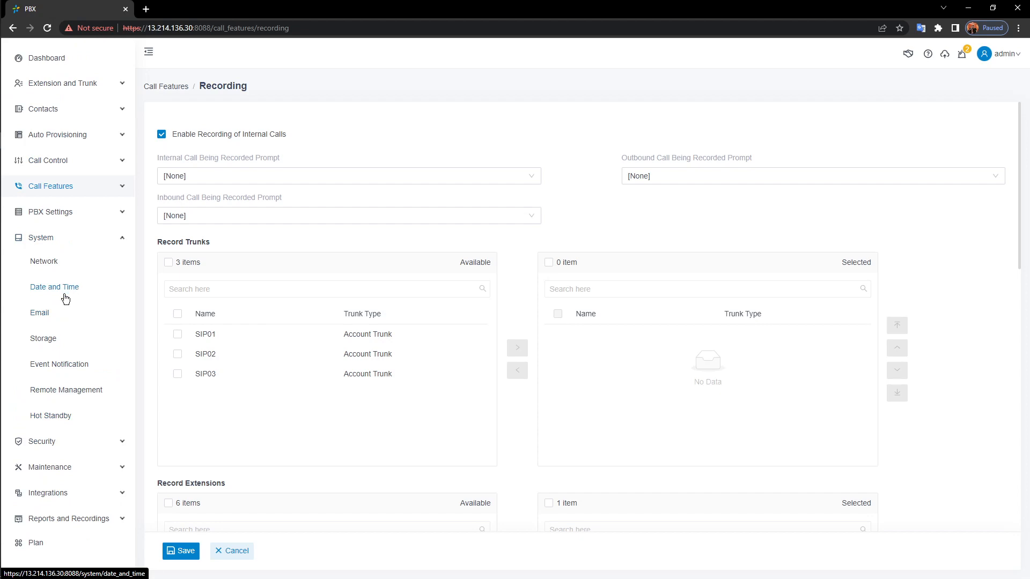
left_click(43, 340)
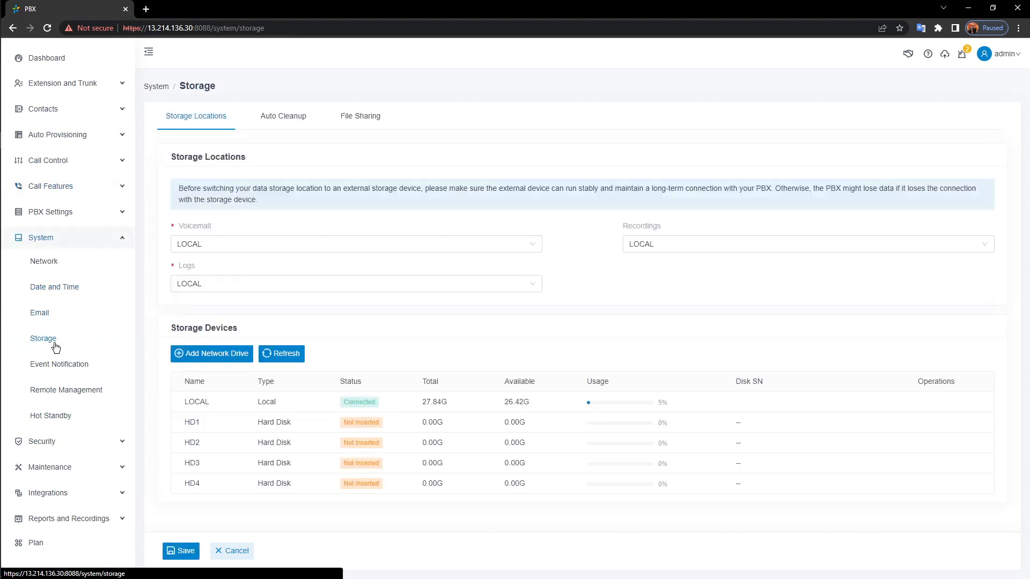
left_click(698, 246)
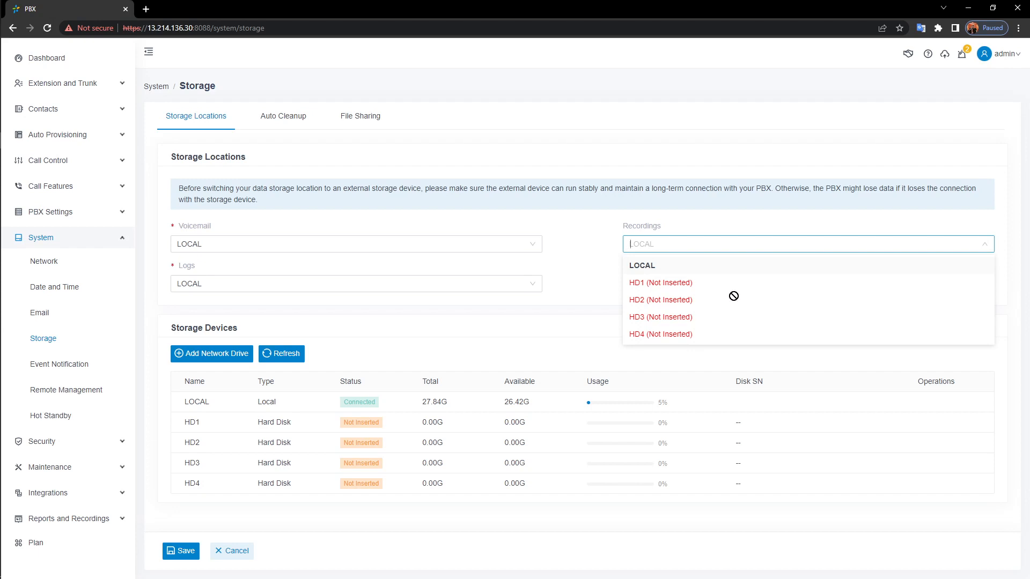
left_click(597, 249)
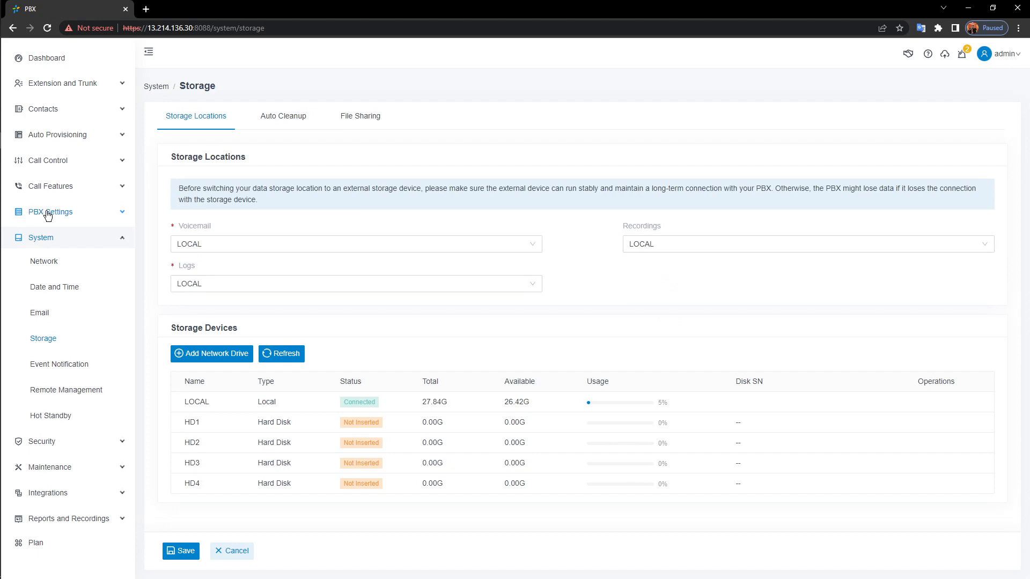
Return to the call recording settings and check the prompt choices for internal, outbound and inbound recorded calls.
left_click(59, 191)
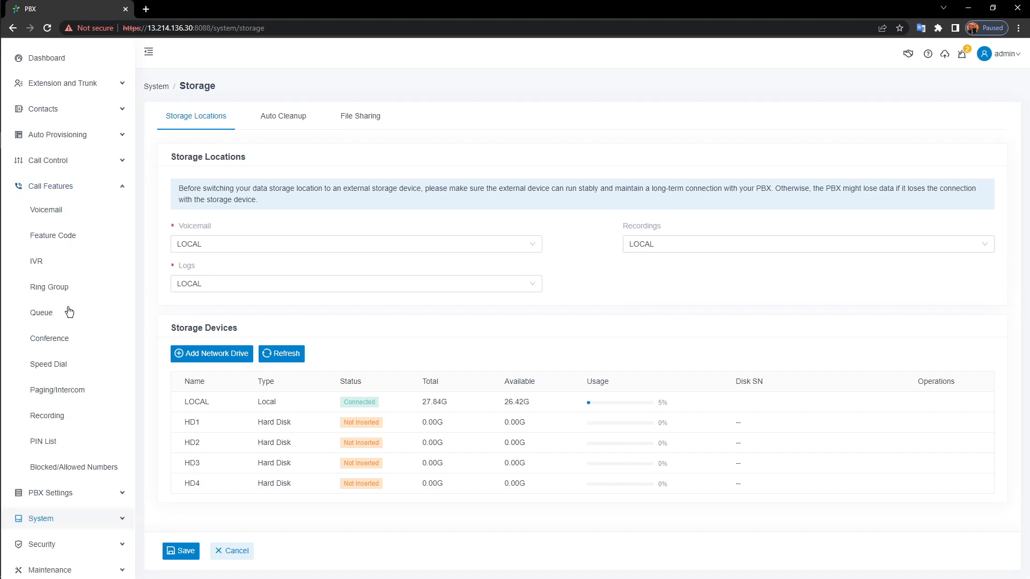
left_click(63, 416)
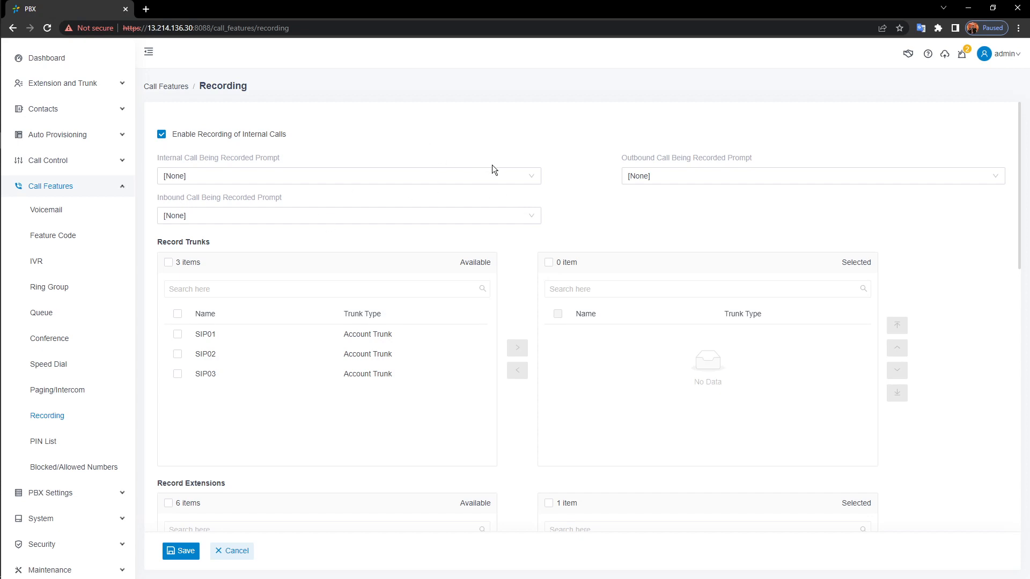
left_click(501, 177)
left_click(800, 192)
left_click(671, 177)
left_click(536, 215)
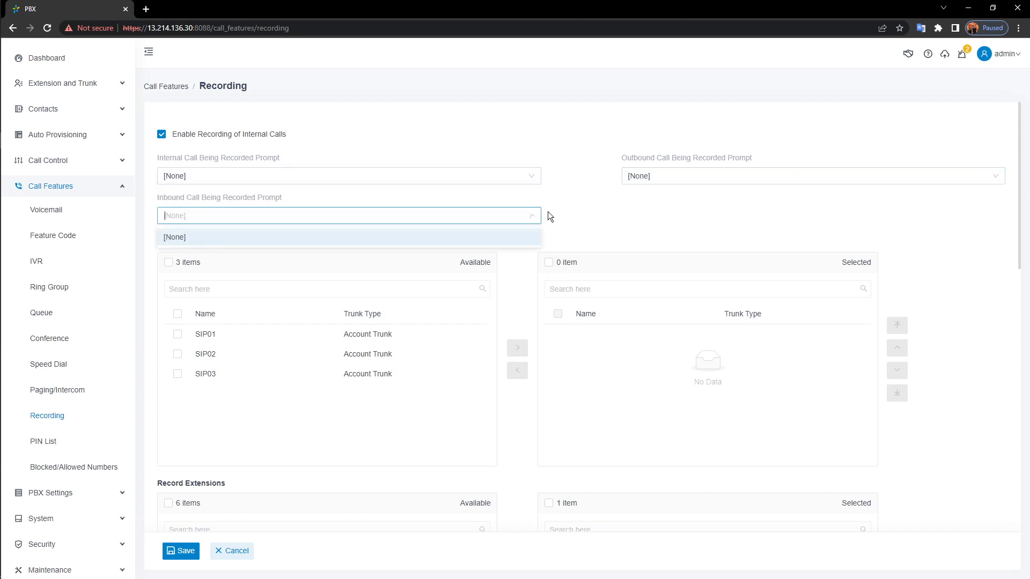
left_click(585, 202)
Review the trunks, extensions, conferences and queues available for recording, and leave the recording settings without saving.
scroll(488, 275, "down", 1)
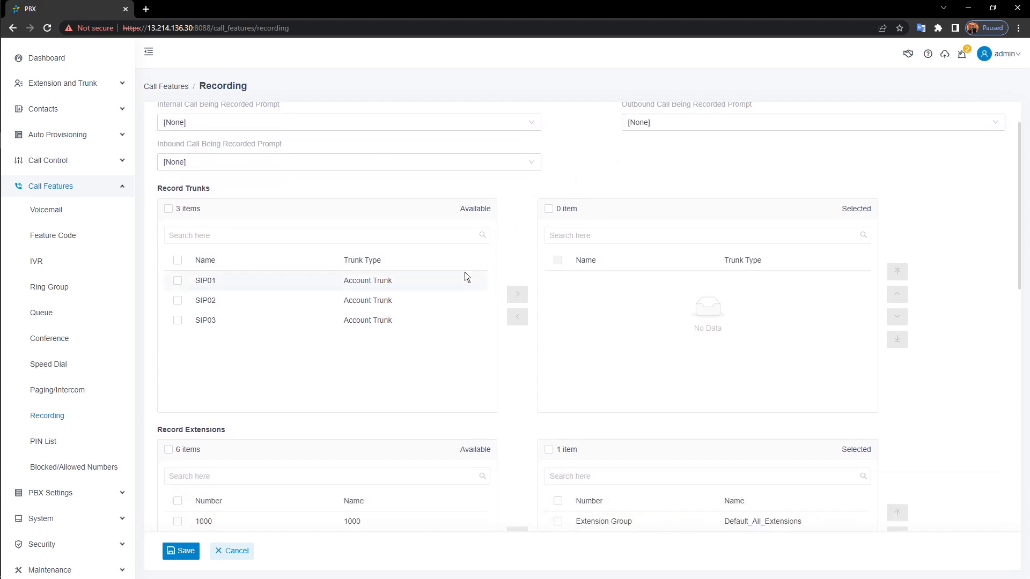
scroll(472, 281, "down", 3)
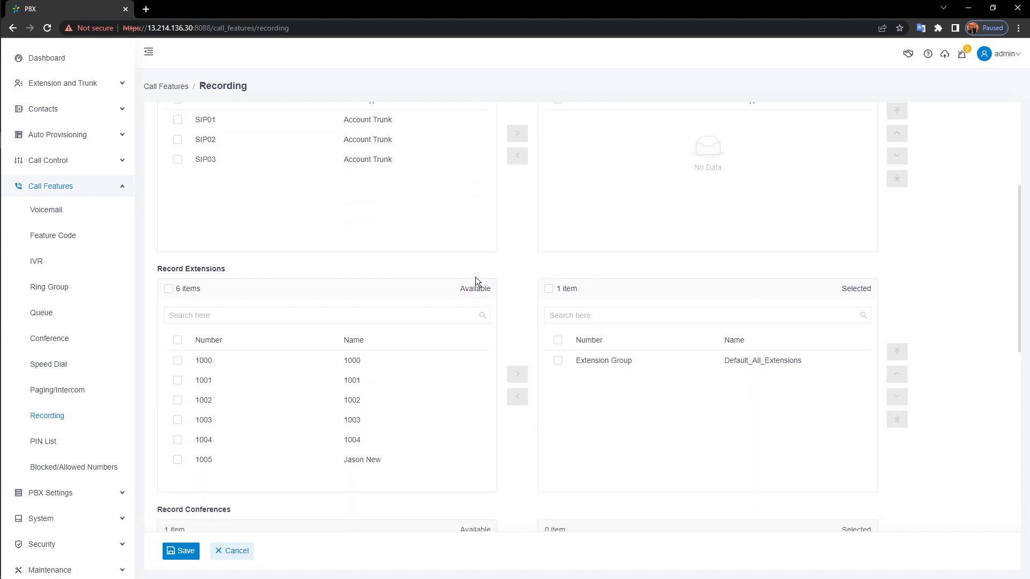
scroll(475, 277, "down", 2)
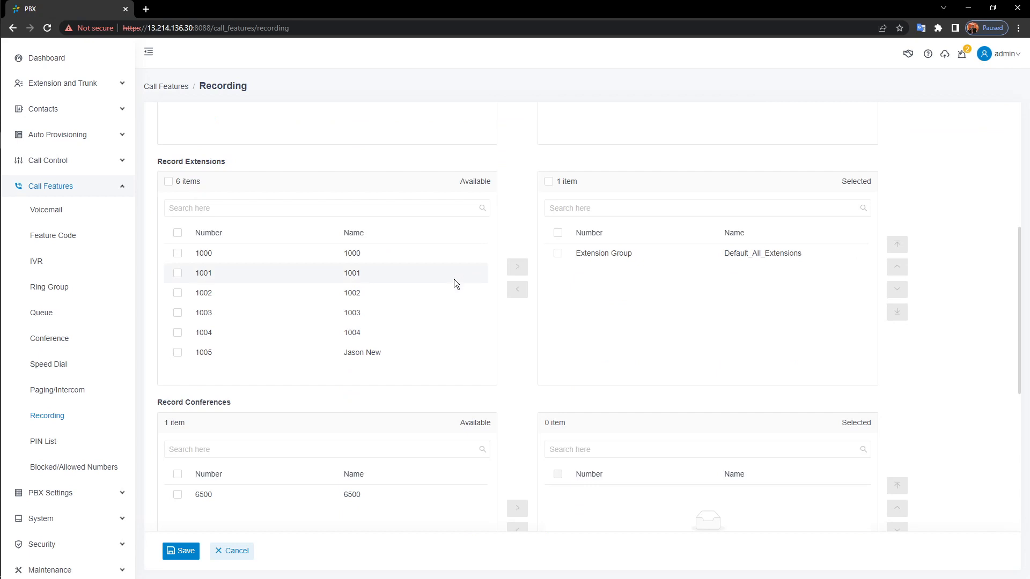
scroll(454, 284, "down", 1)
scroll(446, 250, "down", 2)
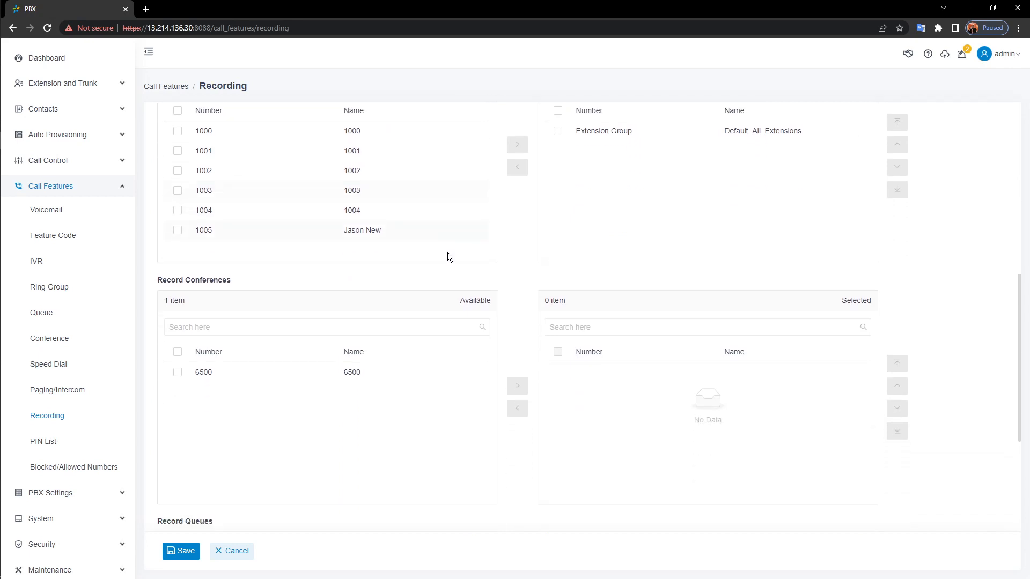
scroll(420, 337, "down", 1)
scroll(421, 342, "down", 2)
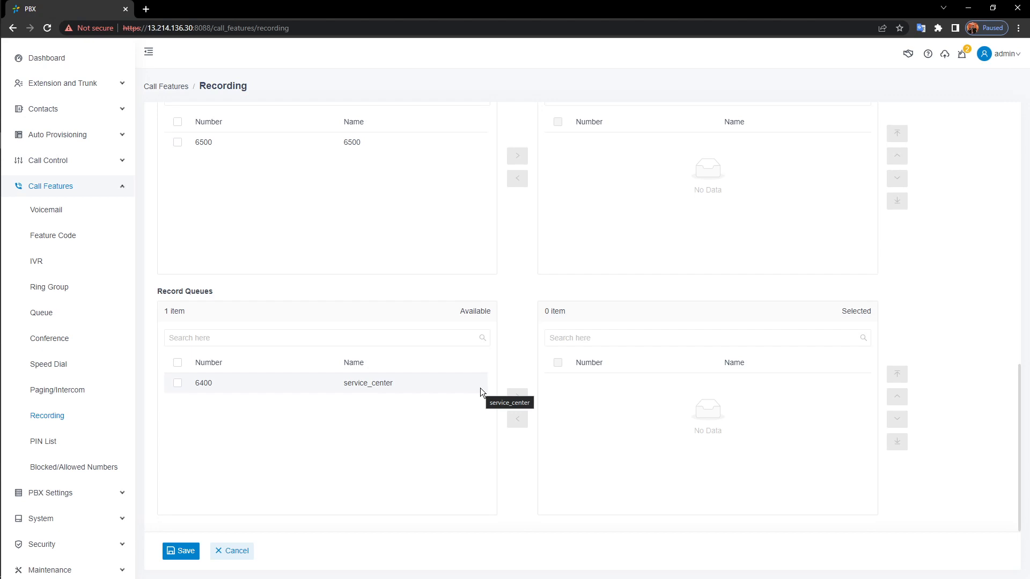
left_click(232, 550)
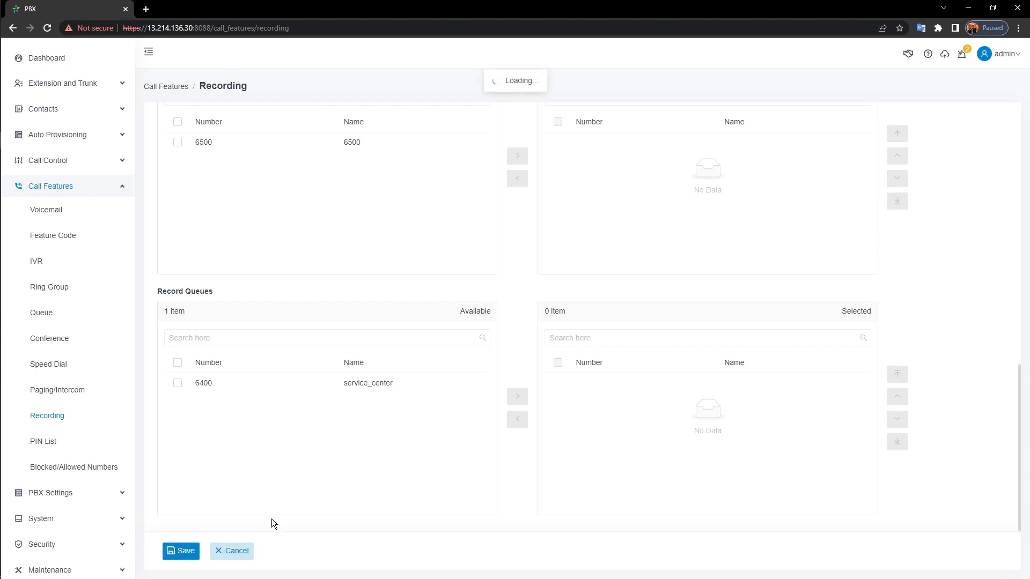
Examine the fields for adding a PIN list and close the form without creating one.
left_click(53, 442)
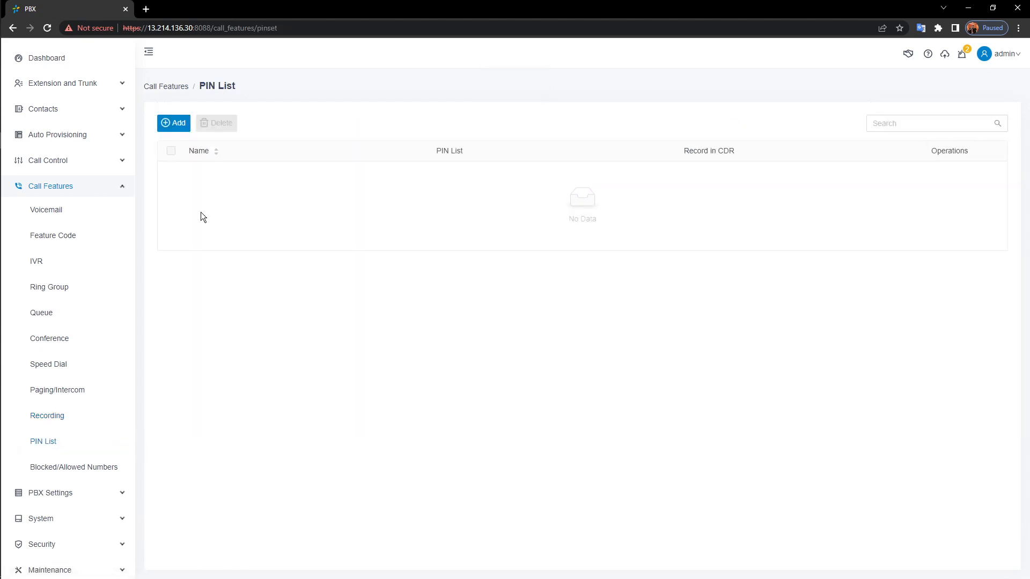
left_click(177, 124)
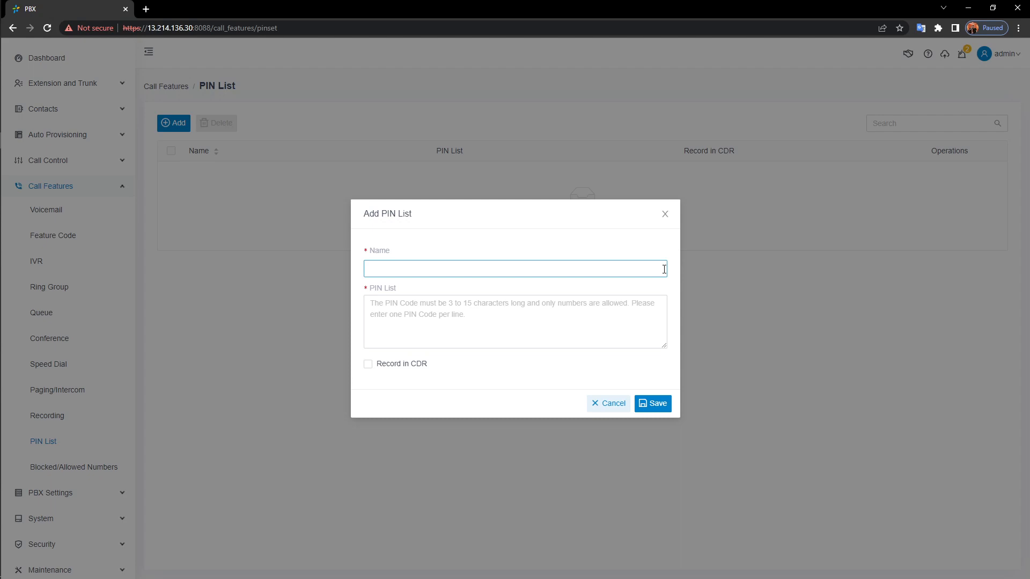
left_click(617, 411)
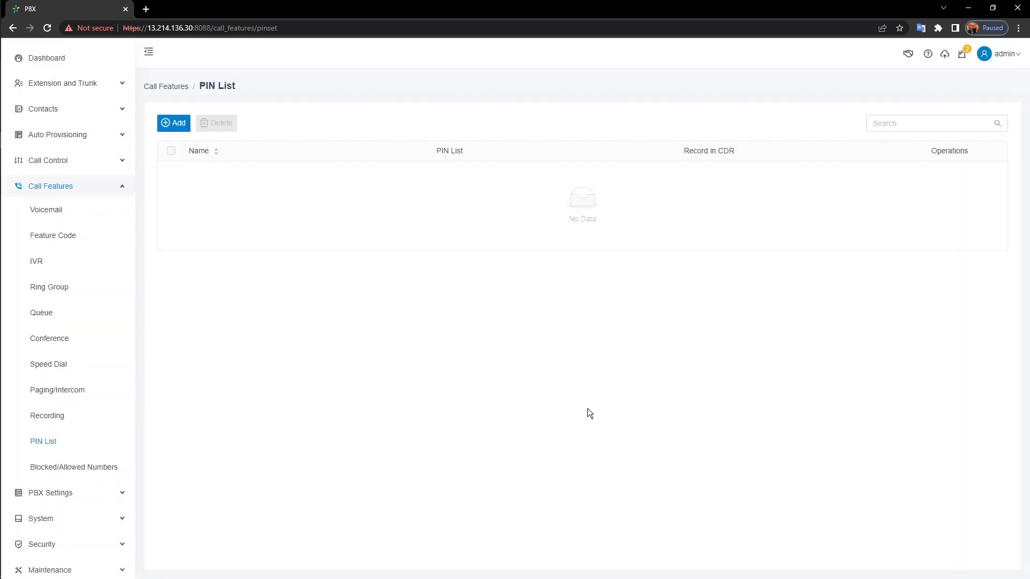